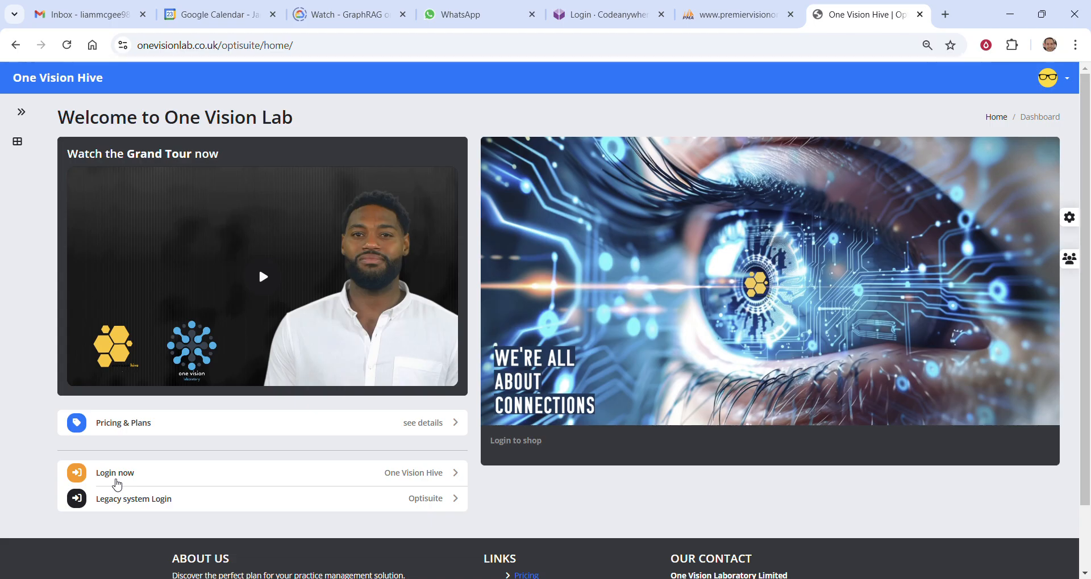
# Sign in to One Vision Hive with the prefilled account credentials and dismiss the login confirmation
pyautogui.click(119, 476)
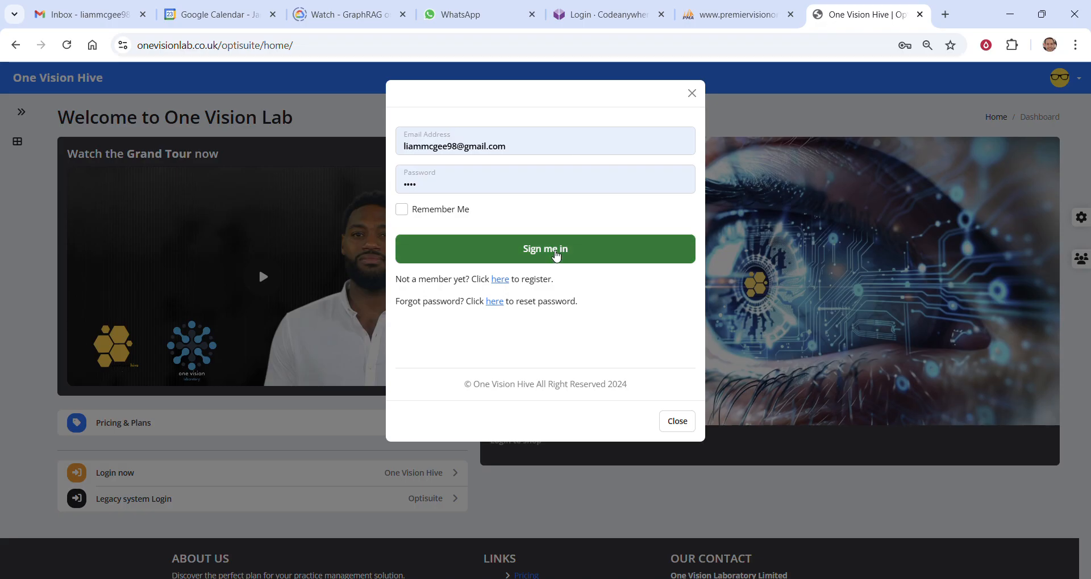
pyautogui.click(555, 256)
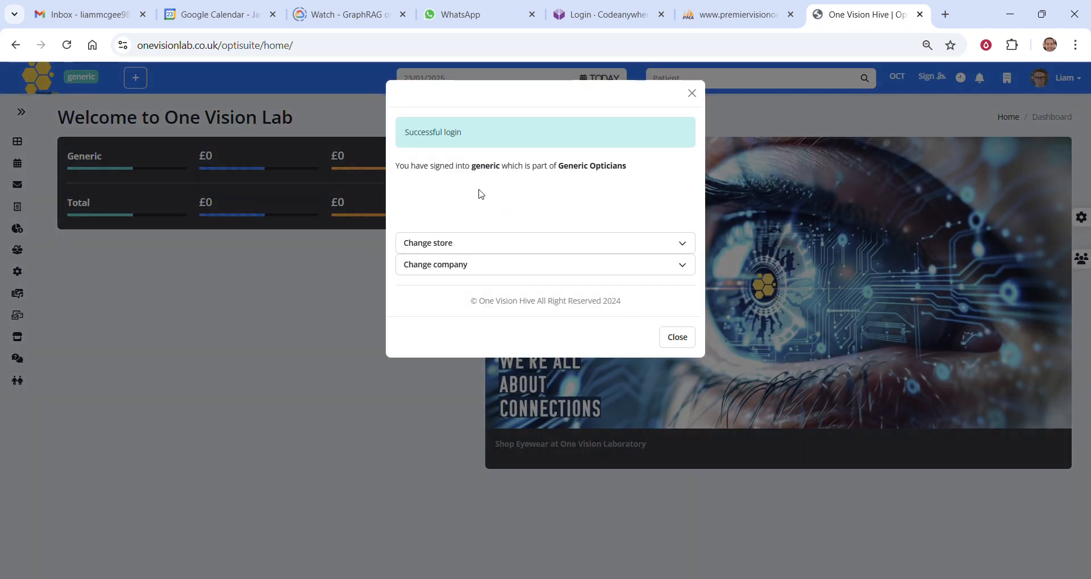
pyautogui.moveTo(472, 166); pyautogui.dragTo(640, 173)
pyautogui.click(603, 222)
pyautogui.click(684, 343)
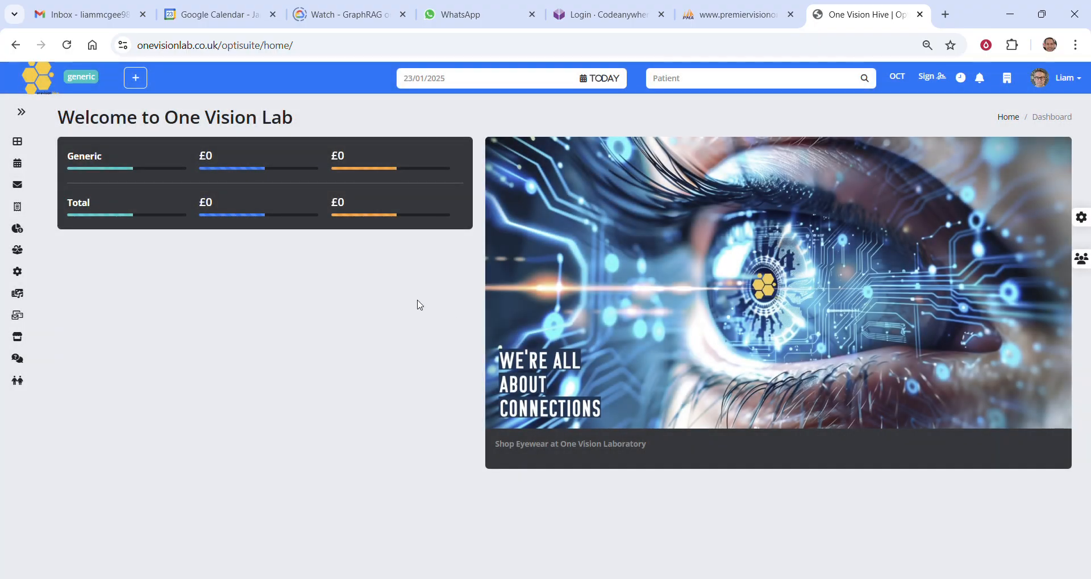
# Open today's clinic diary, review the appointment slots in the clinic 2 admin panel, and close the panel
pyautogui.click(603, 82)
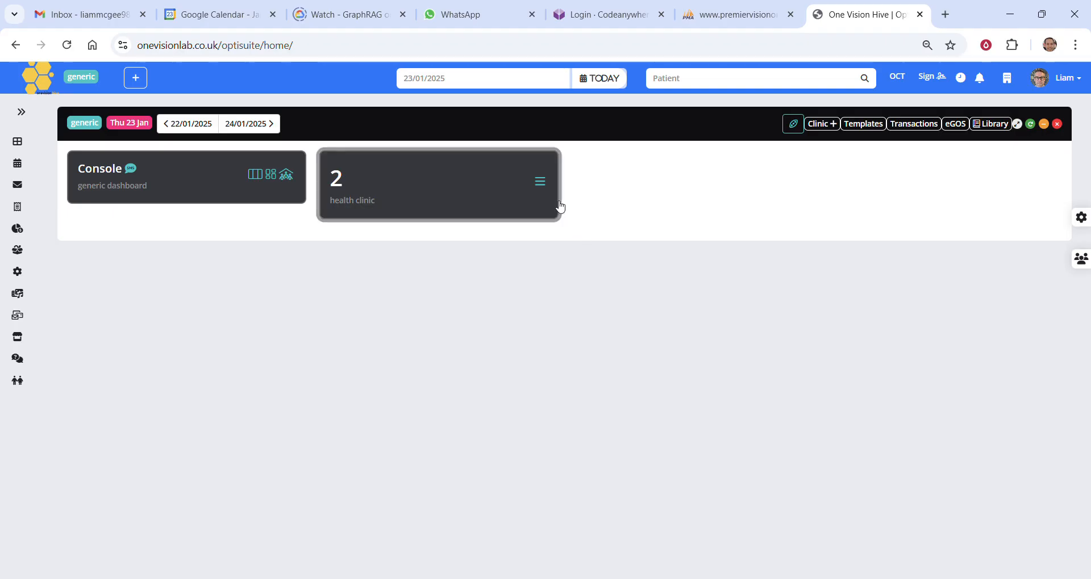
pyautogui.click(541, 183)
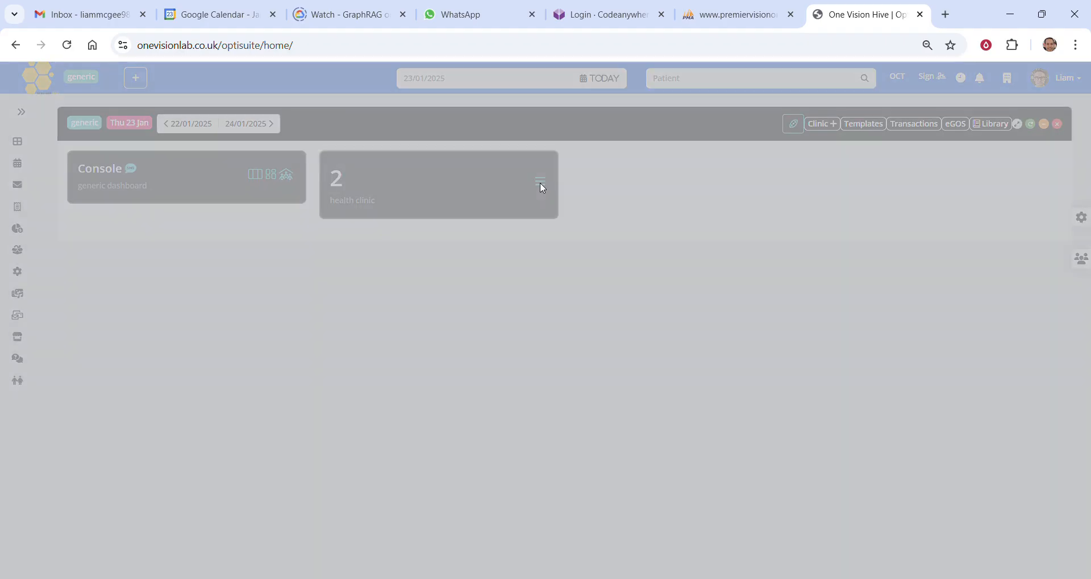
pyautogui.click(384, 134)
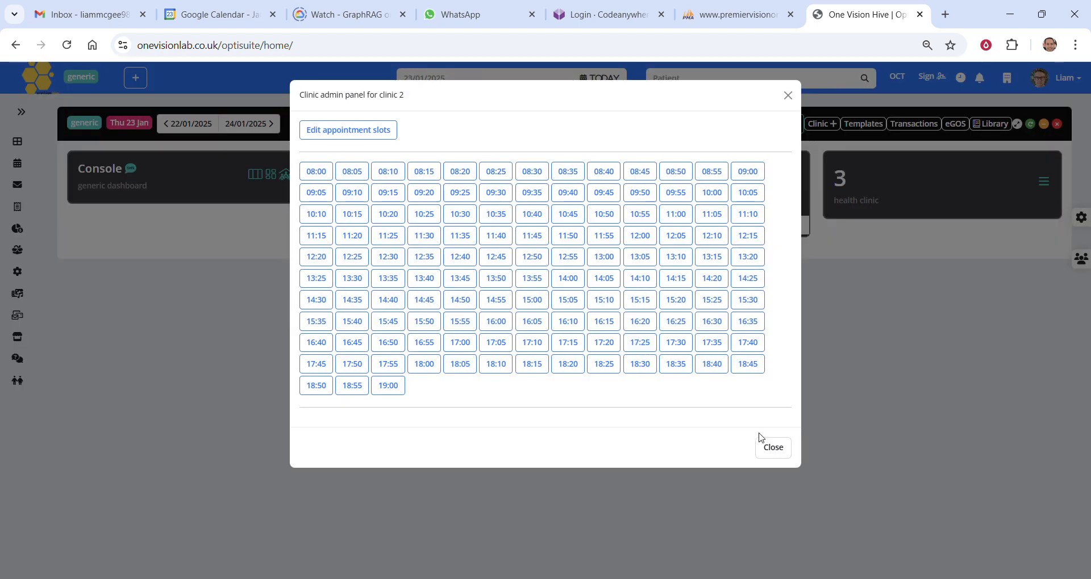
pyautogui.click(761, 440)
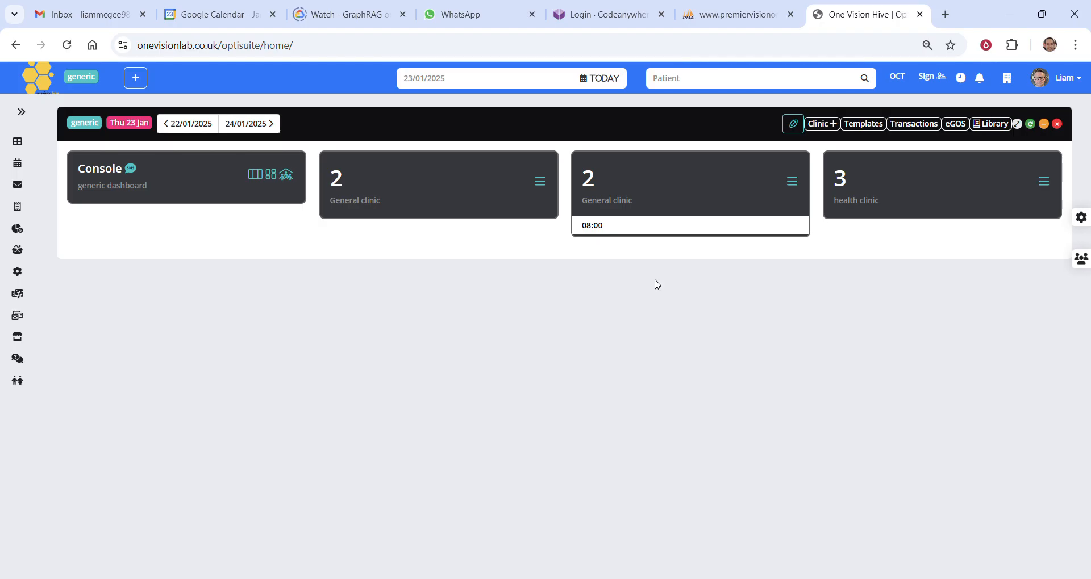
# Start a new patient registration with the title MR and fill in the patient's first name and surname
pyautogui.click(138, 82)
pyautogui.click(339, 159)
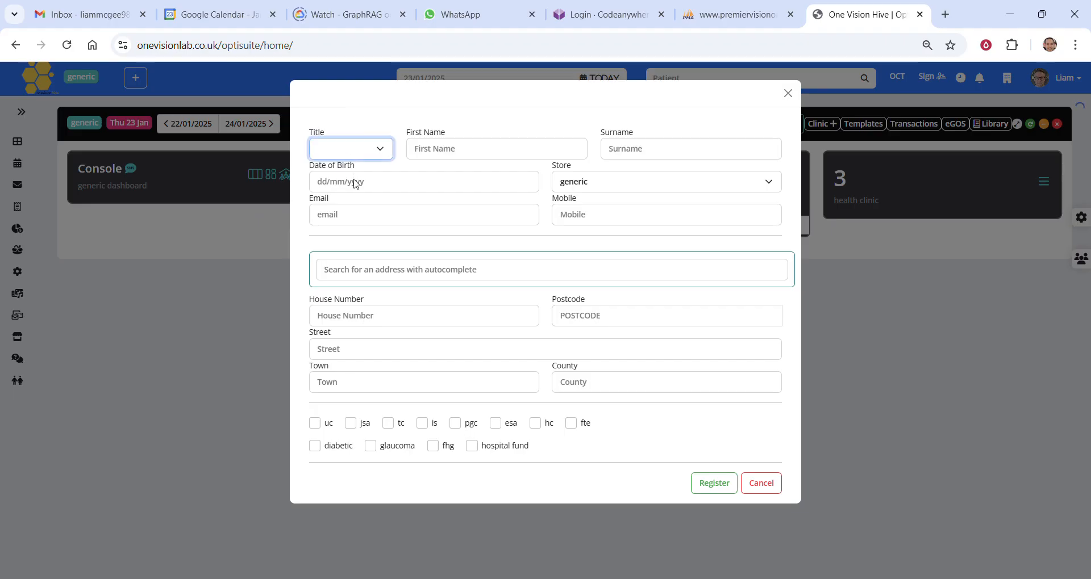
pyautogui.click(357, 183)
pyautogui.click(433, 150)
pyautogui.write('joh')
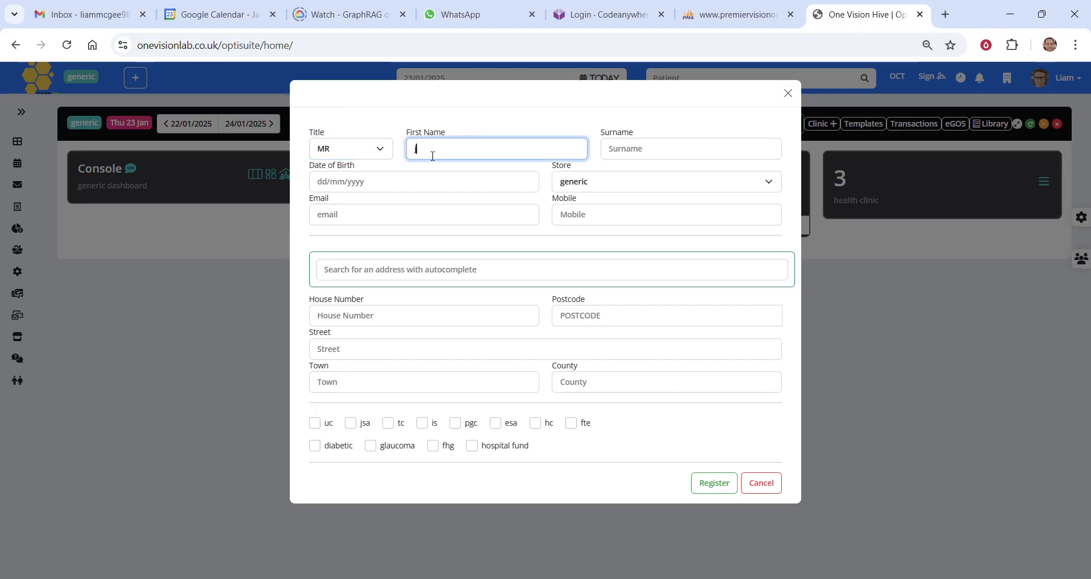
pyautogui.press('BackSpace')
pyautogui.press('BackSpace')
pyautogui.write('ohn')
pyautogui.press('Tab')
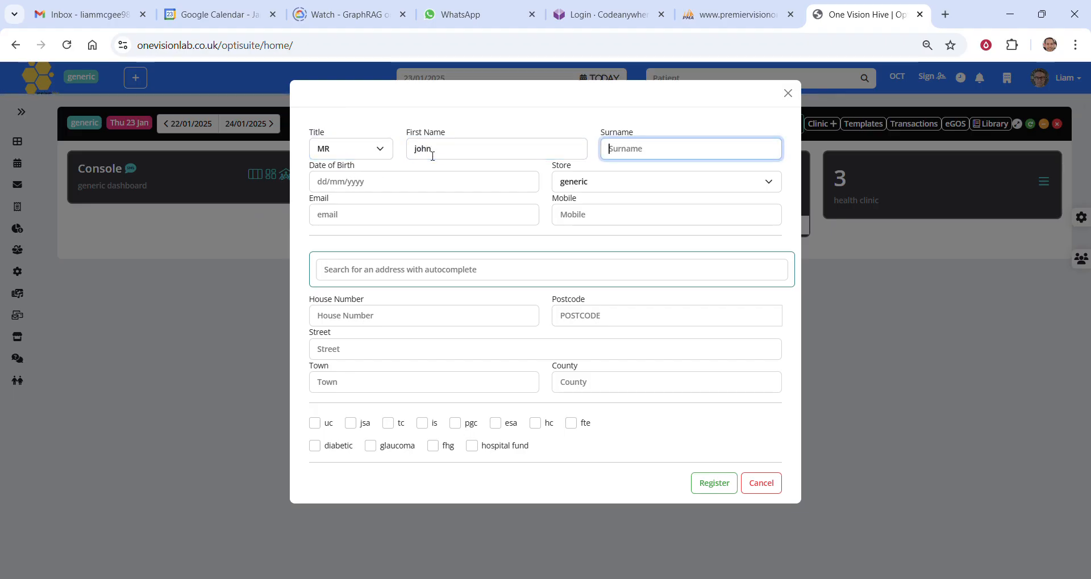
pyautogui.write('smith')
# Fill in the patient's date of birth on the registration form
pyautogui.click(324, 185)
pyautogui.write('21/')
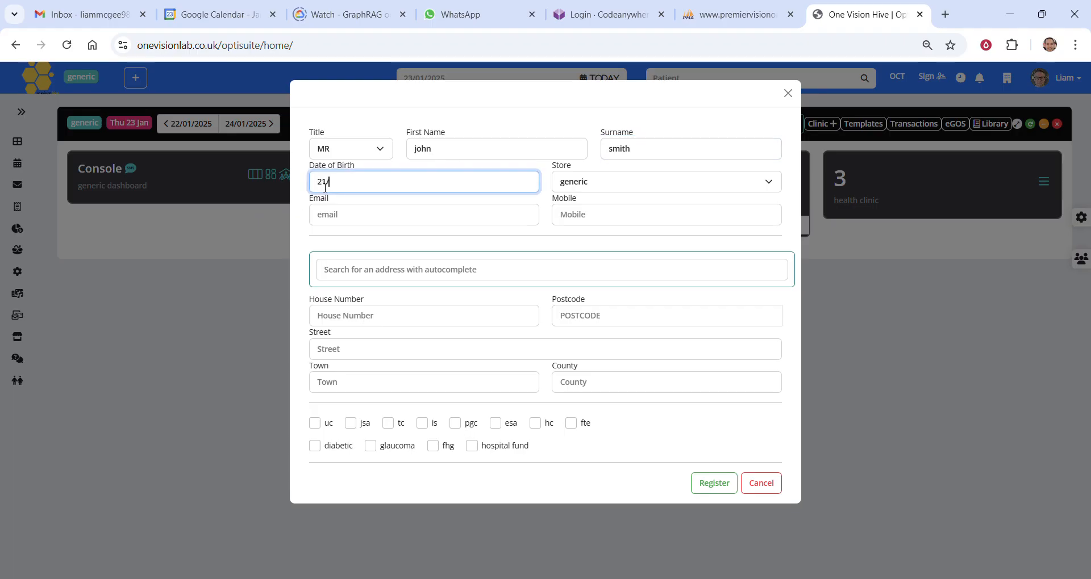
pyautogui.write('07/1945')
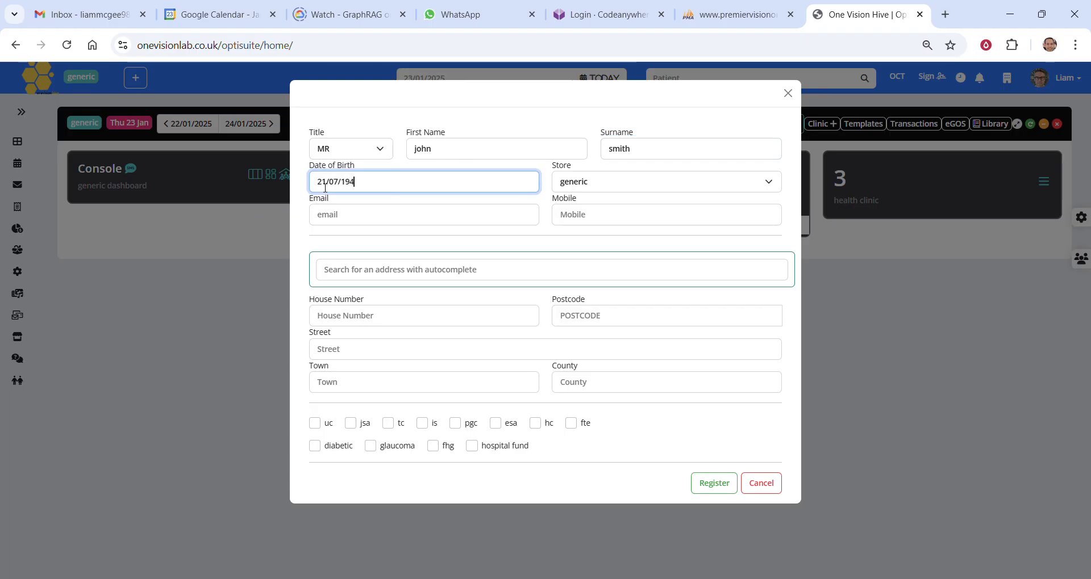
# Fill in the patient's email address and mobile number on the registration form
pyautogui.click(409, 211)
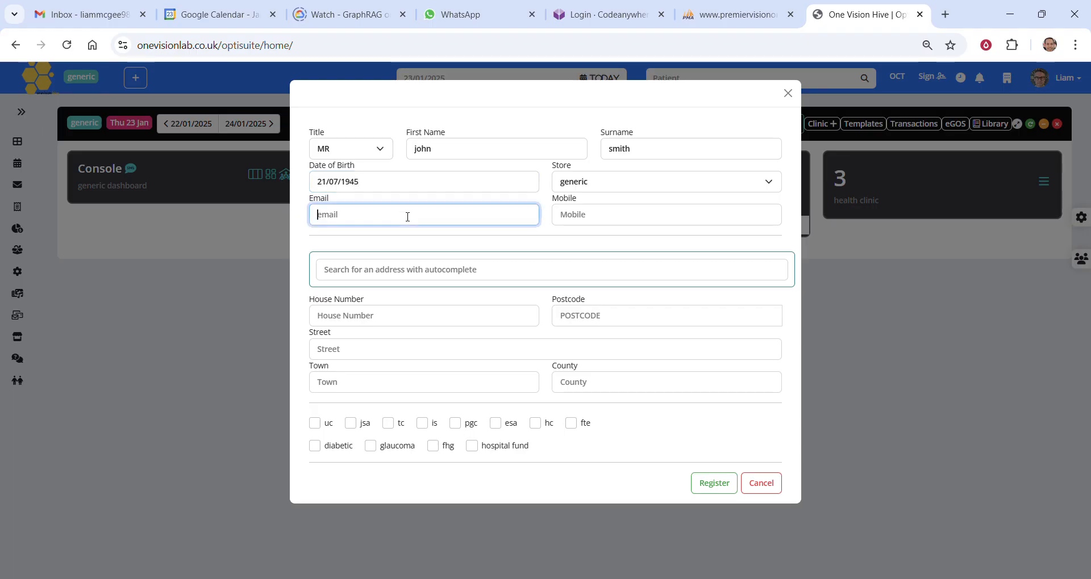
pyautogui.write('li')
pyautogui.press('BackSpace')
pyautogui.press('BackSpace')
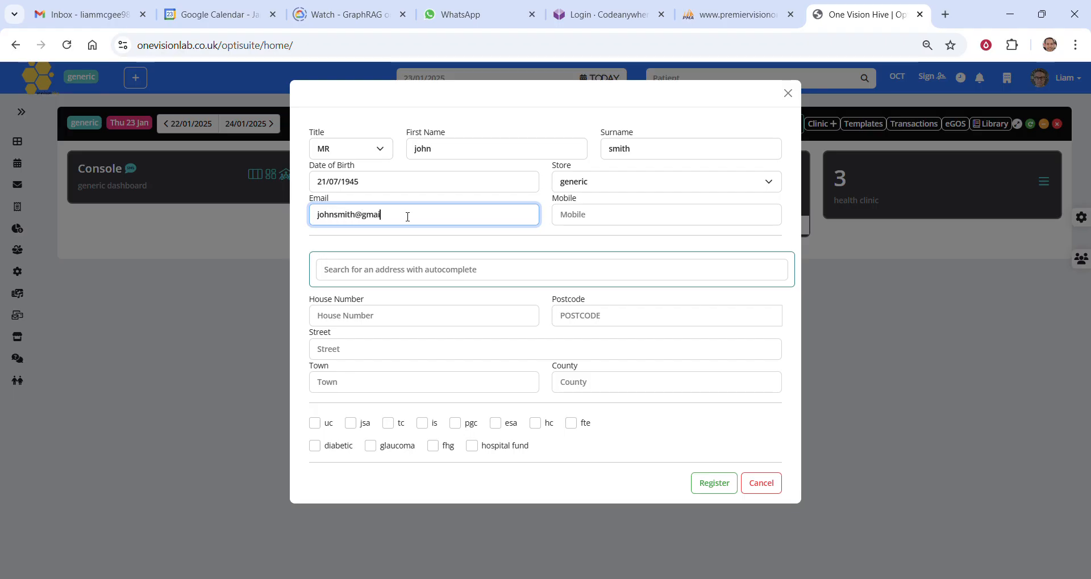
pyautogui.press('Tab')
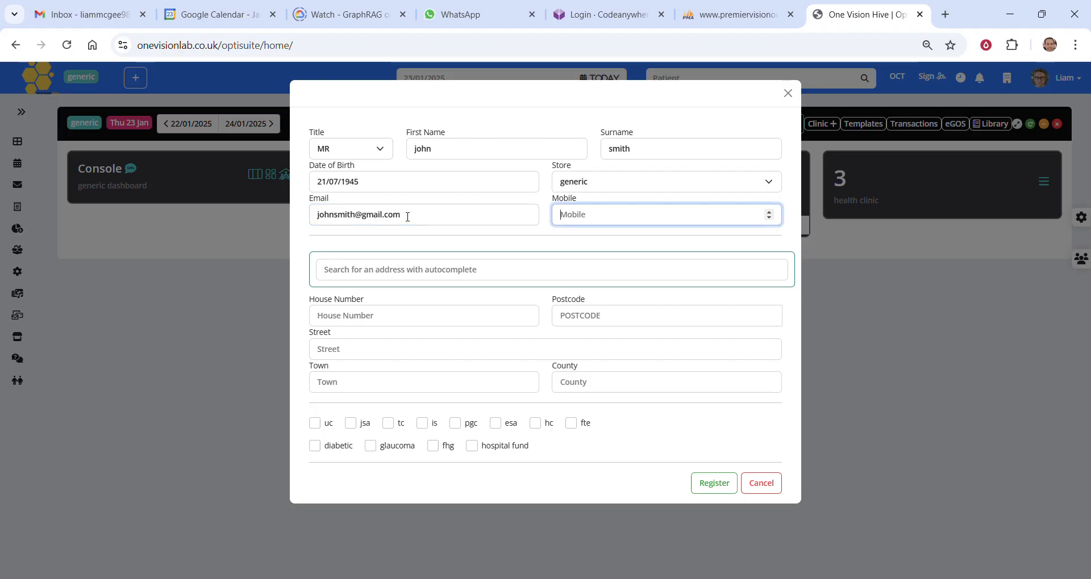
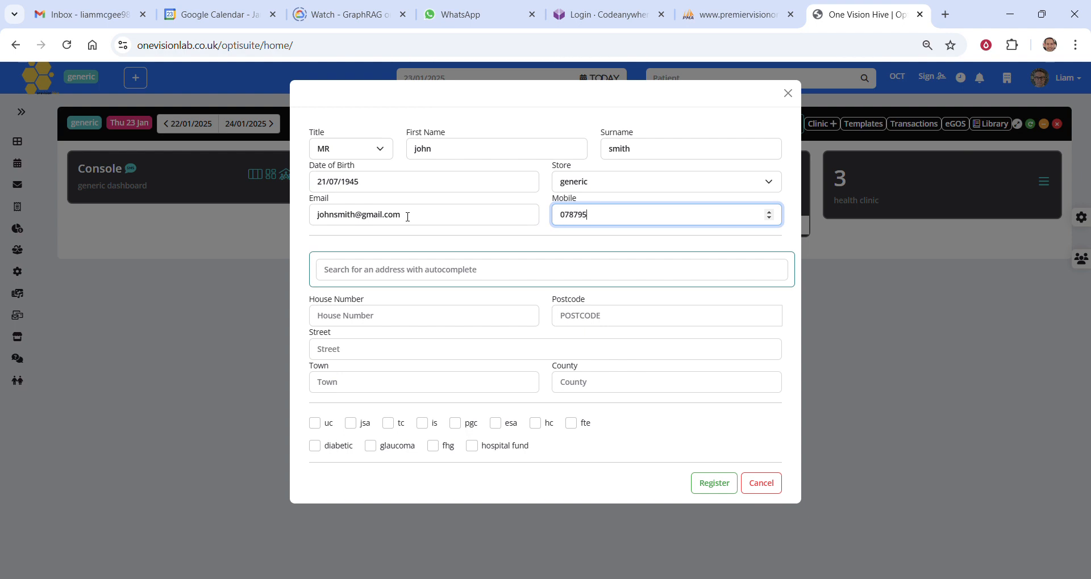
# Look up the patient's address by partial postcode and apply the first suggested match to the address fields
pyautogui.click(398, 271)
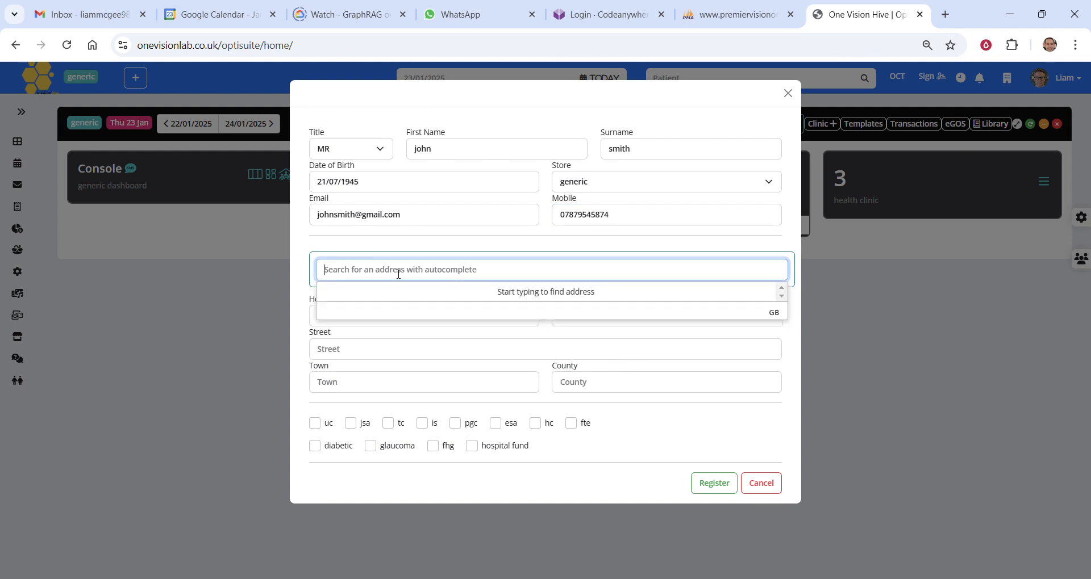
pyautogui.write('ls12')
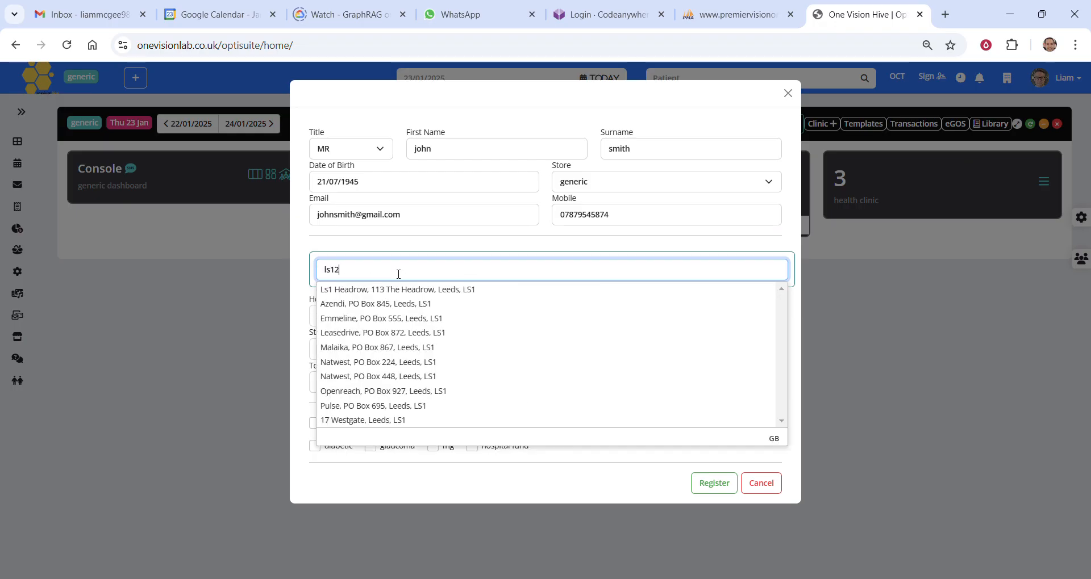
pyautogui.write(' 56')
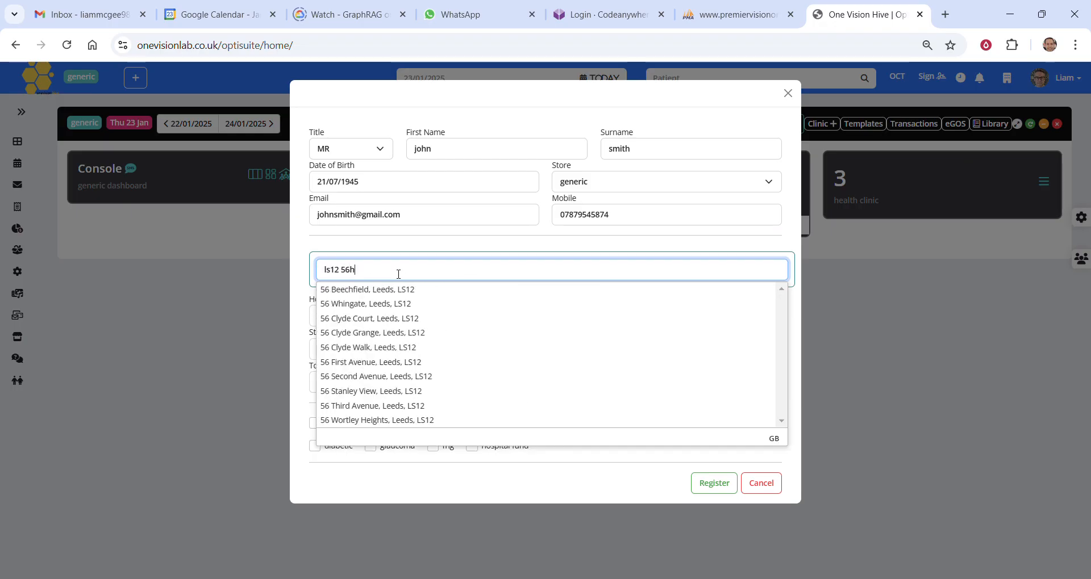
pyautogui.write('h')
pyautogui.click(394, 289)
pyautogui.click(409, 326)
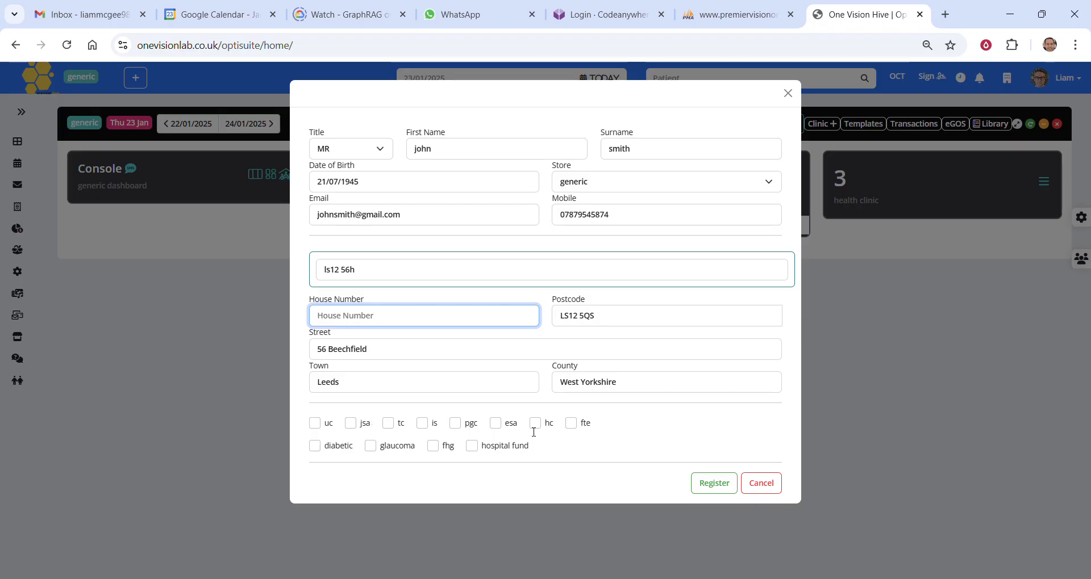
# Mark the patient as diabetic and eligible under uc, and register the patient
pyautogui.click(342, 452)
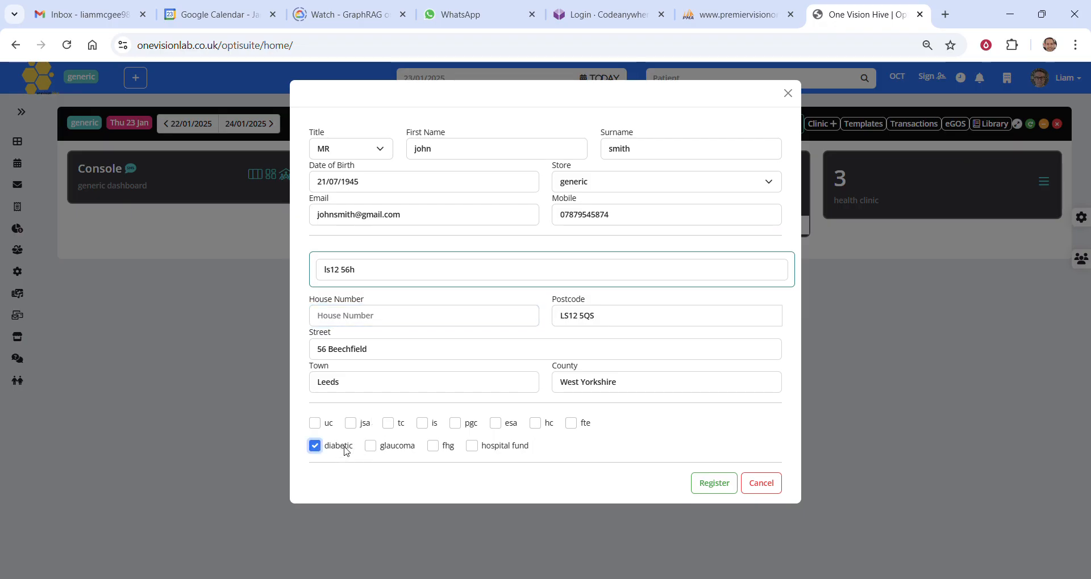
pyautogui.click(313, 422)
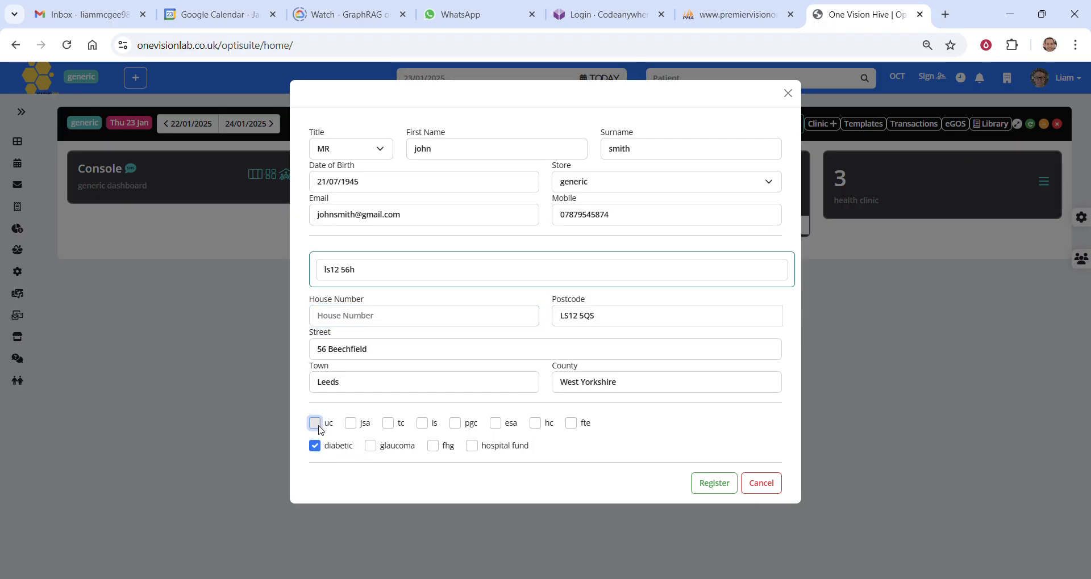
pyautogui.click(714, 486)
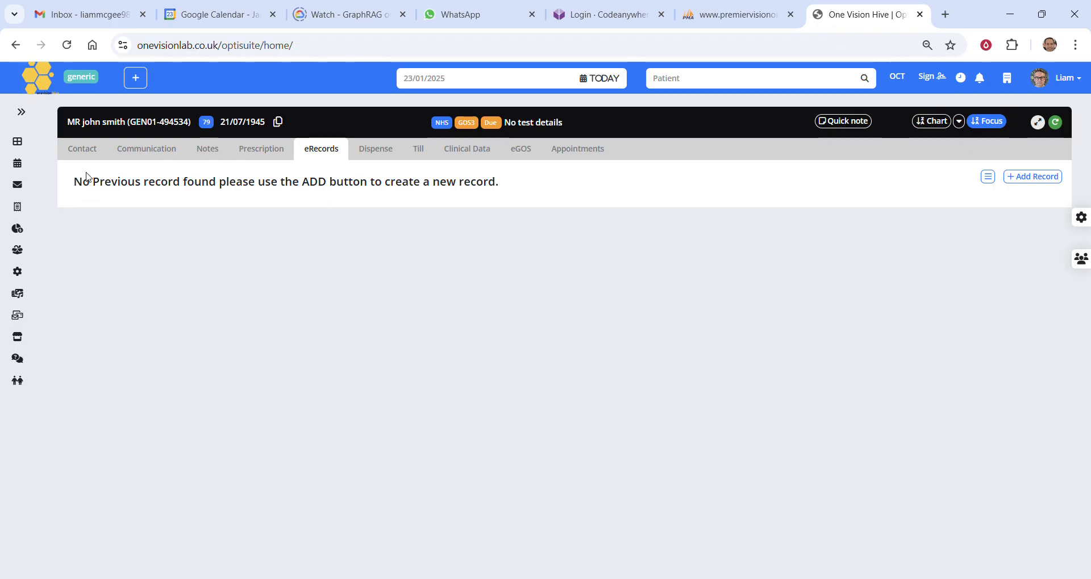
# In the new patient's contact details, capitalise the initial letters of the first name and surname
pyautogui.click(87, 151)
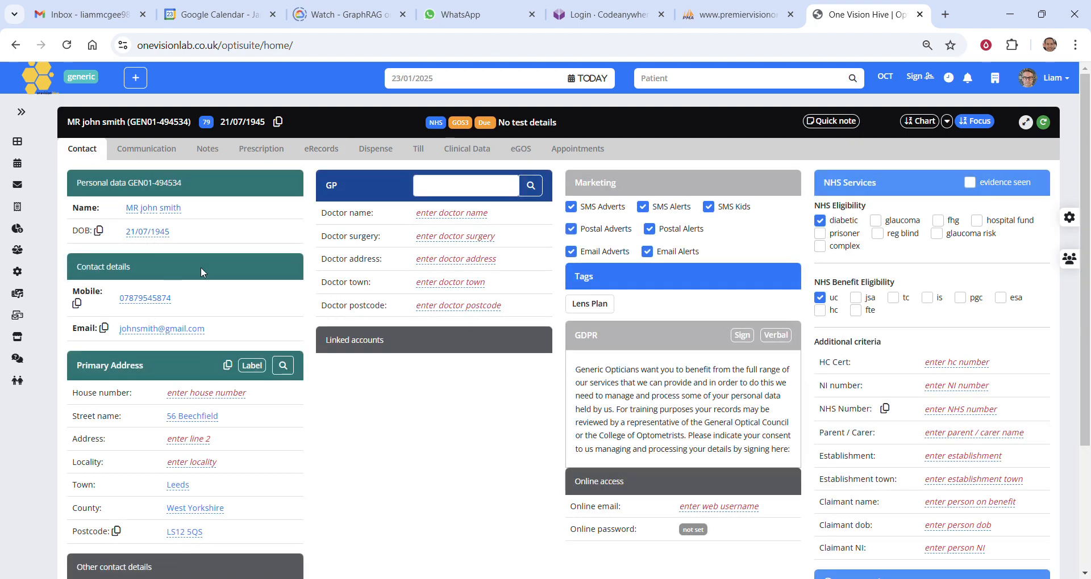
pyautogui.click(152, 209)
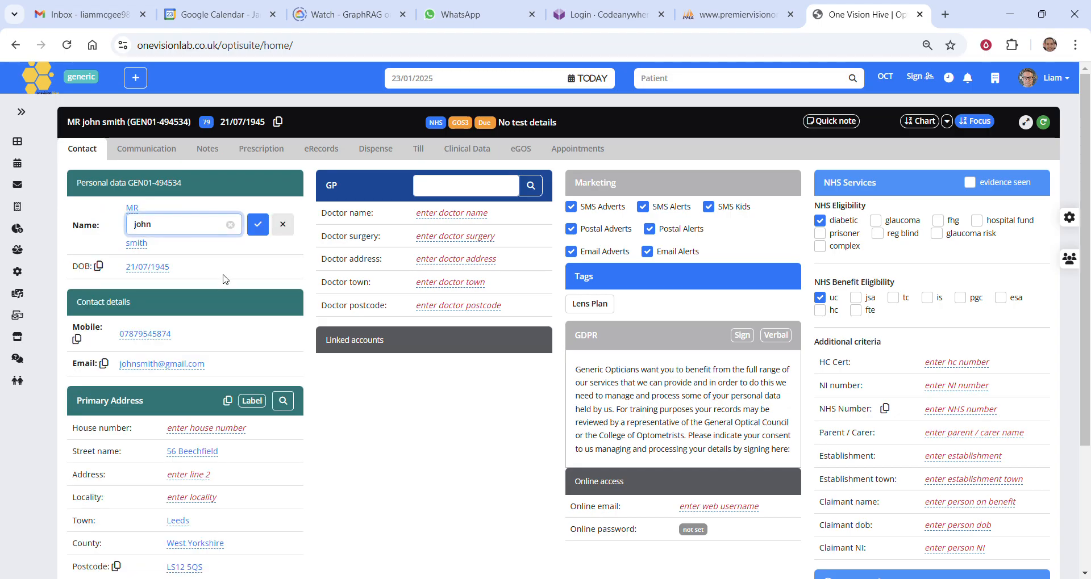
pyautogui.press('BackSpace')
pyautogui.write('J')
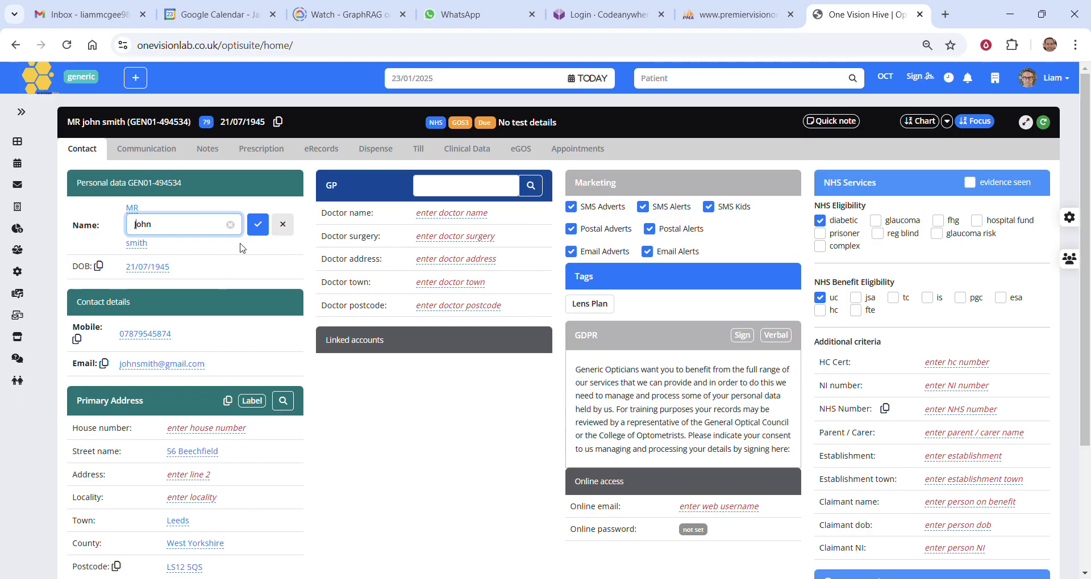
pyautogui.click(258, 224)
pyautogui.click(142, 221)
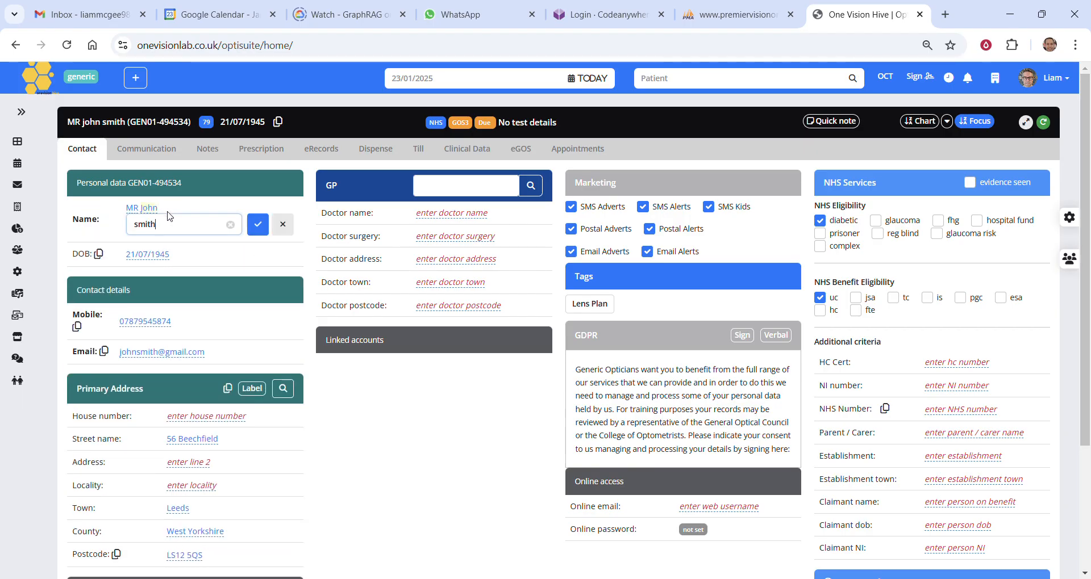
pyautogui.click(141, 227)
pyautogui.press('BackSpace')
pyautogui.write('S')
pyautogui.press('Return')
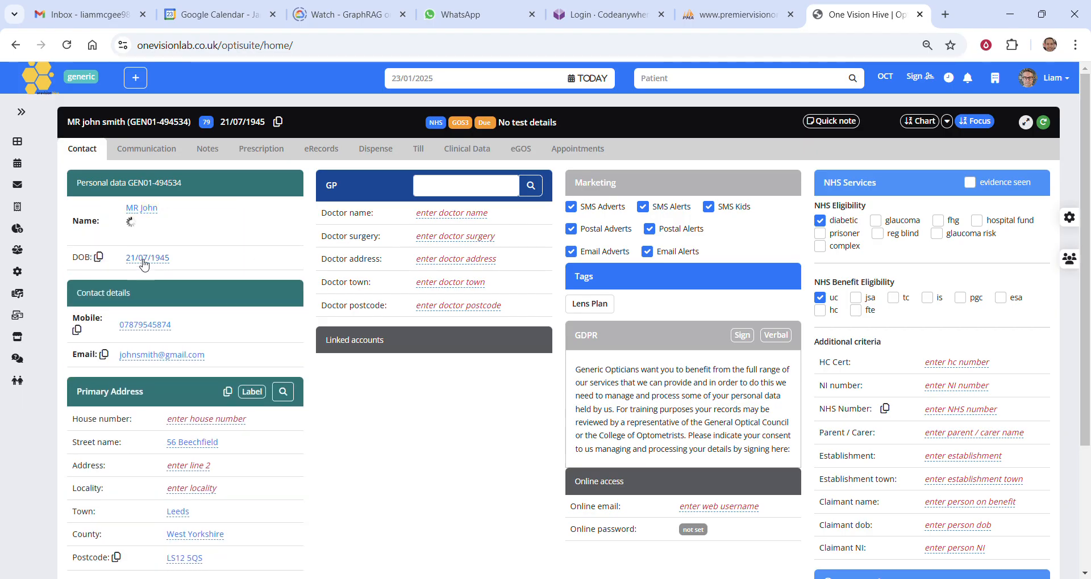
# Look up the patient's GP by searching for "ireland" and assign IRELAND WOOD SURGERY to the record
pyautogui.scroll(-1, 188, 259)
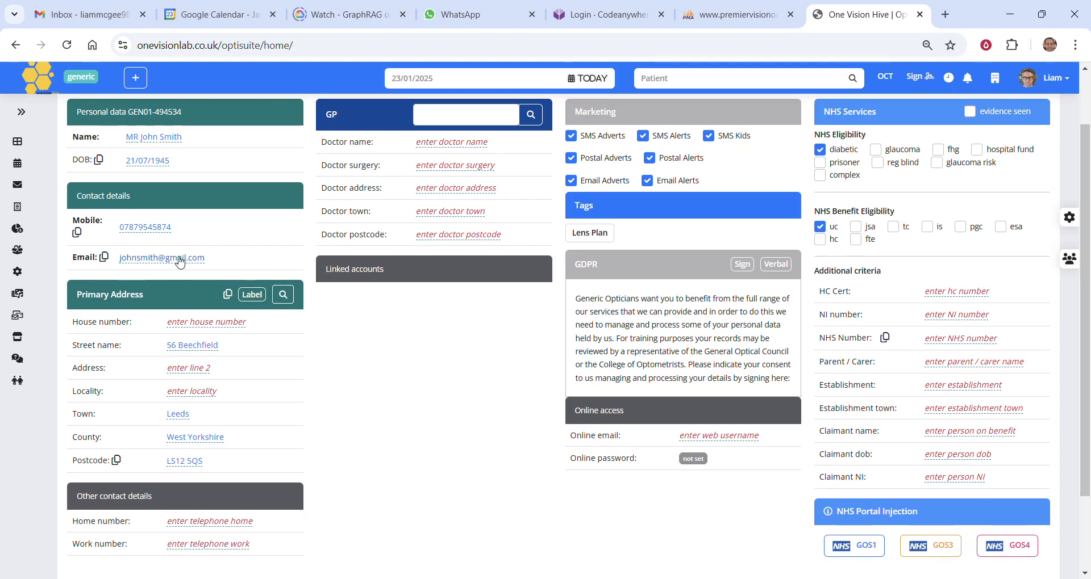
pyautogui.scroll(-2, 206, 251)
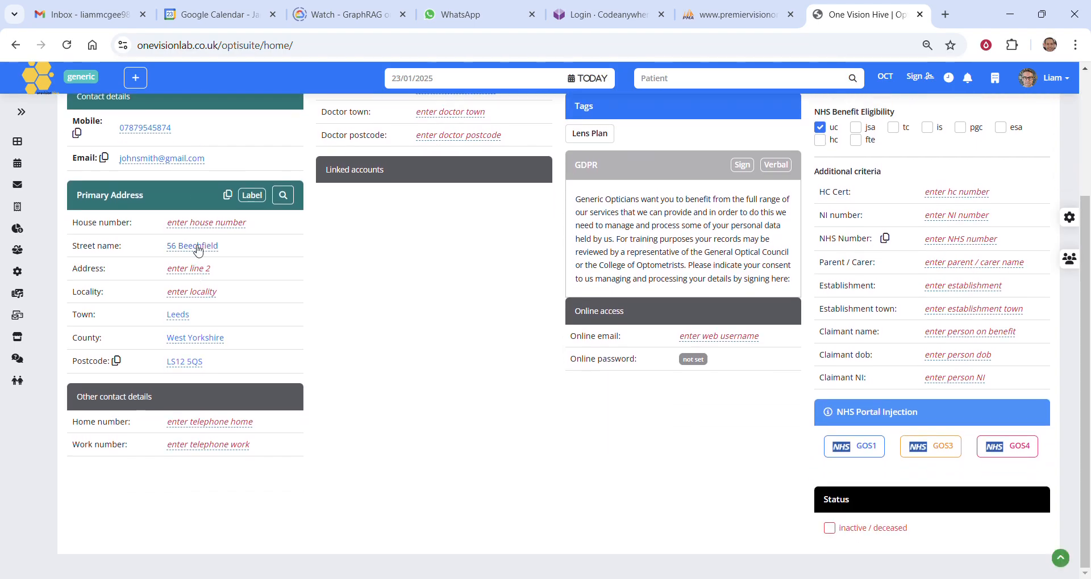
pyautogui.scroll(3, 243, 246)
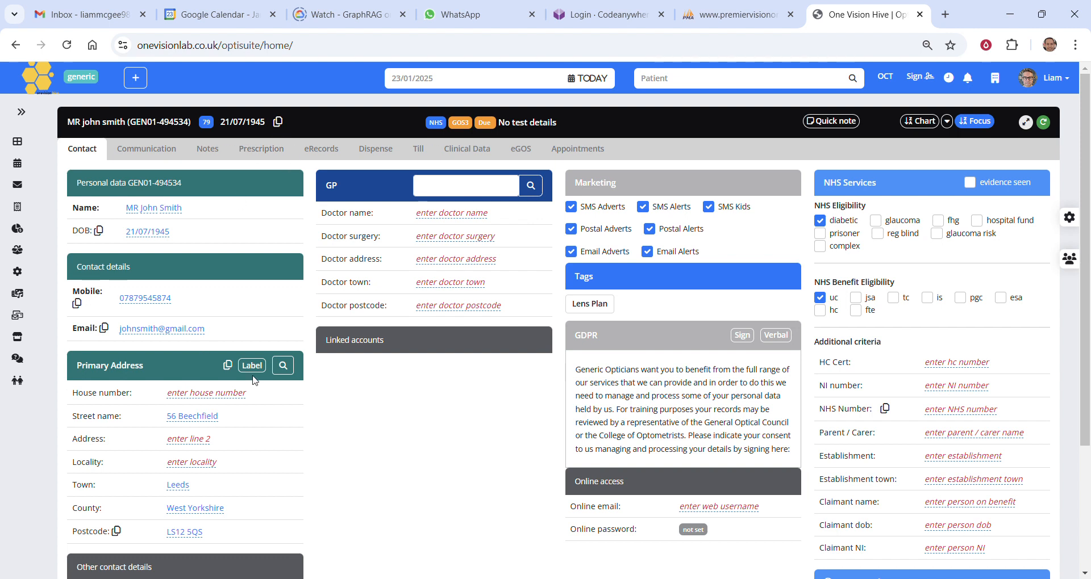
pyautogui.scroll(-1, 332, 371)
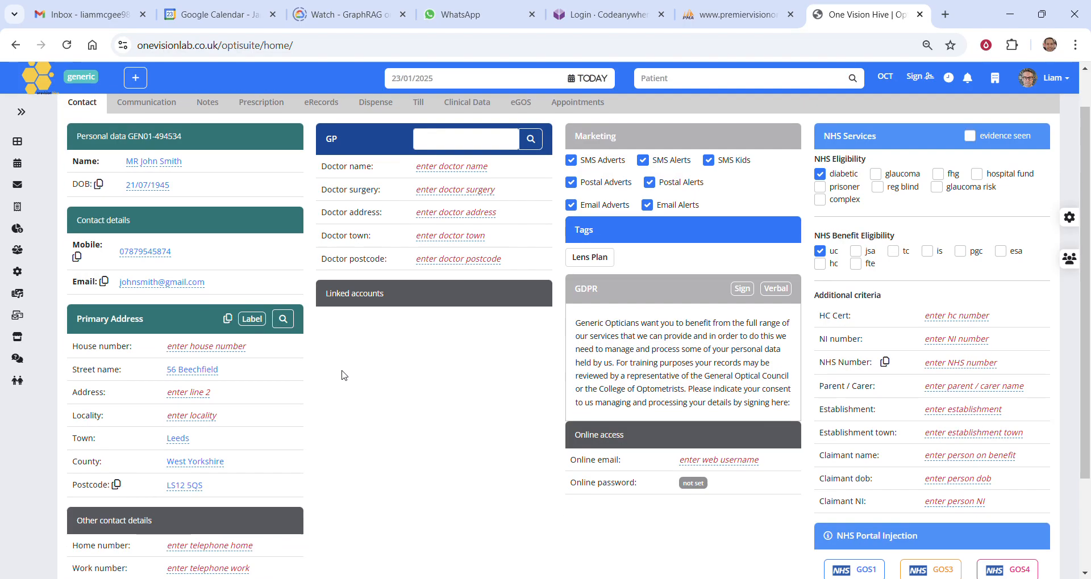
pyautogui.scroll(1, 342, 378)
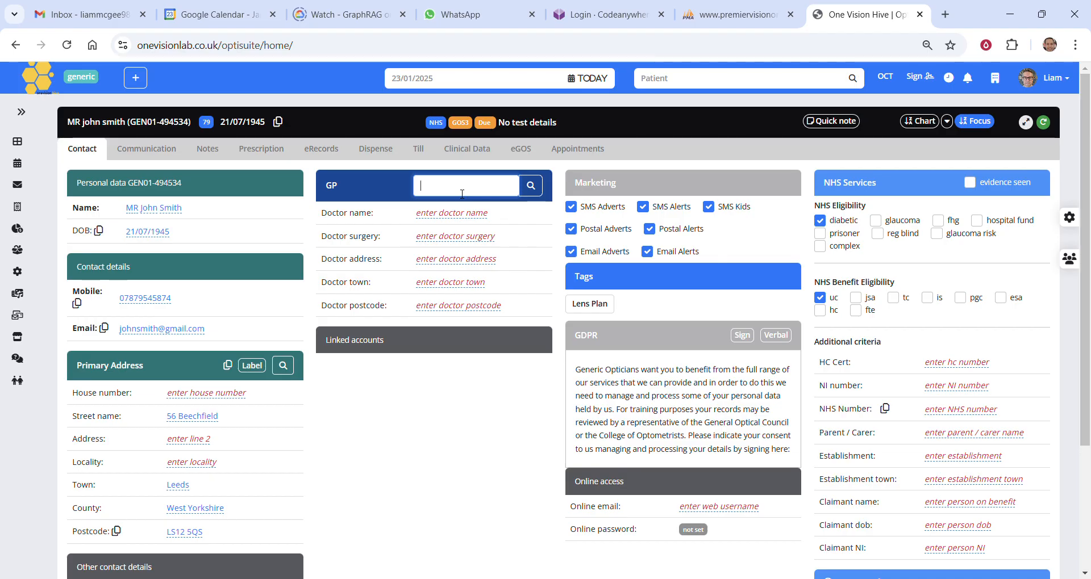
pyautogui.write('reland')
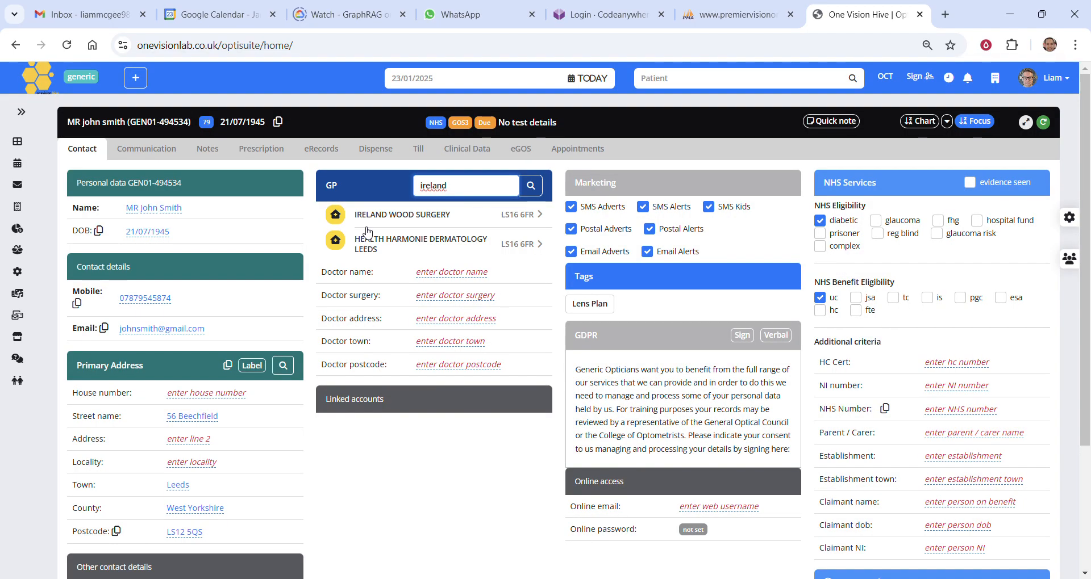
pyautogui.click(336, 218)
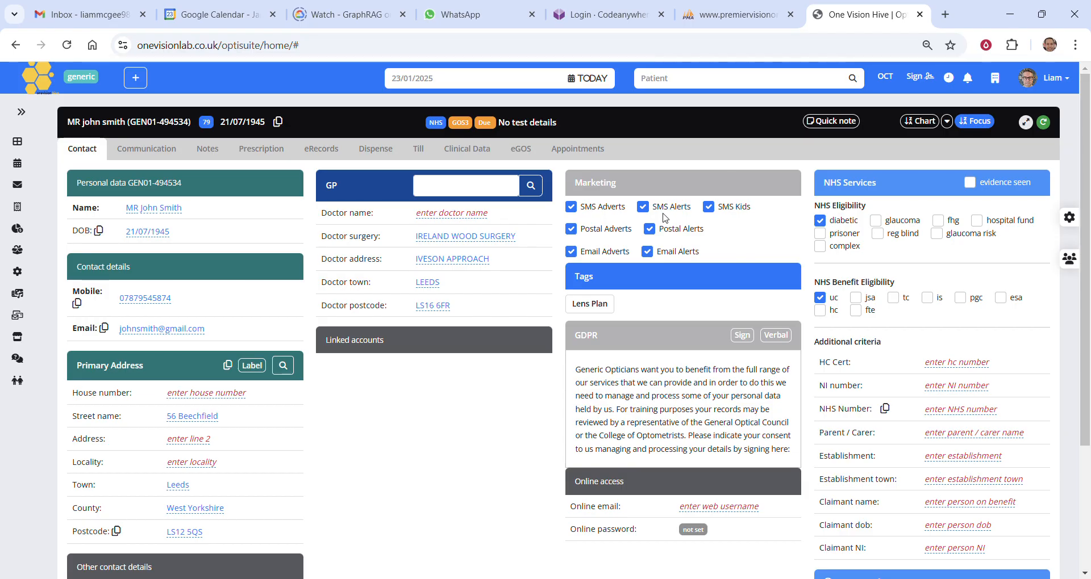
# Tag the patient with Lens Plan and refresh the record, returning to the contact details
pyautogui.scroll(-1, 602, 237)
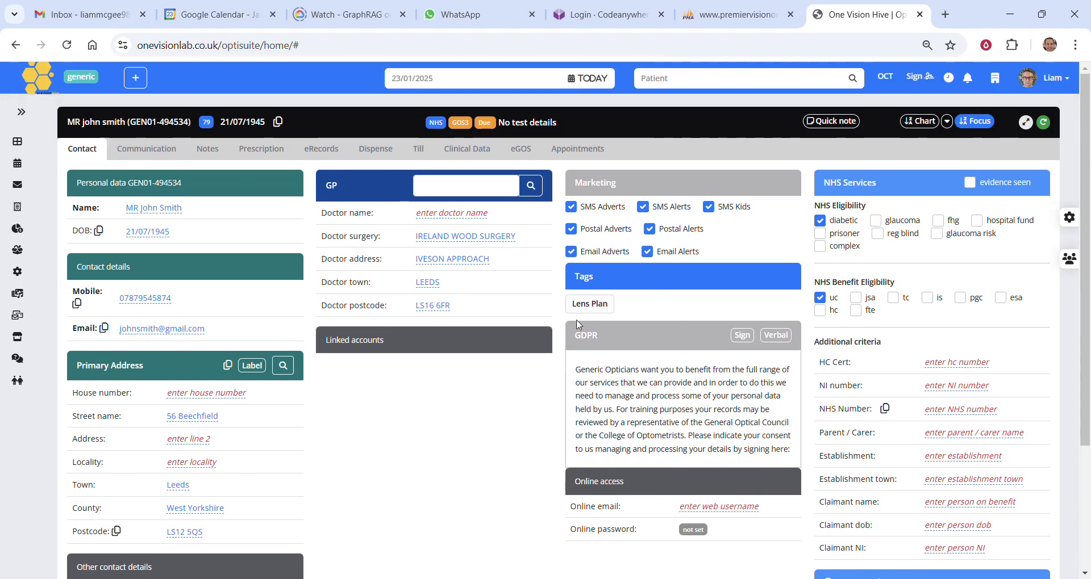
pyautogui.click(588, 304)
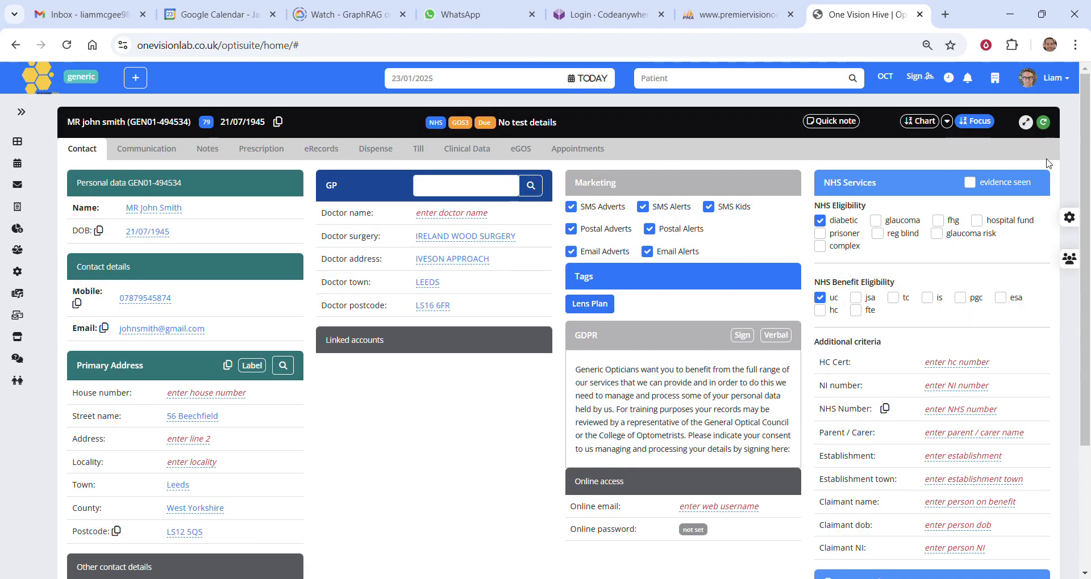
pyautogui.click(1043, 122)
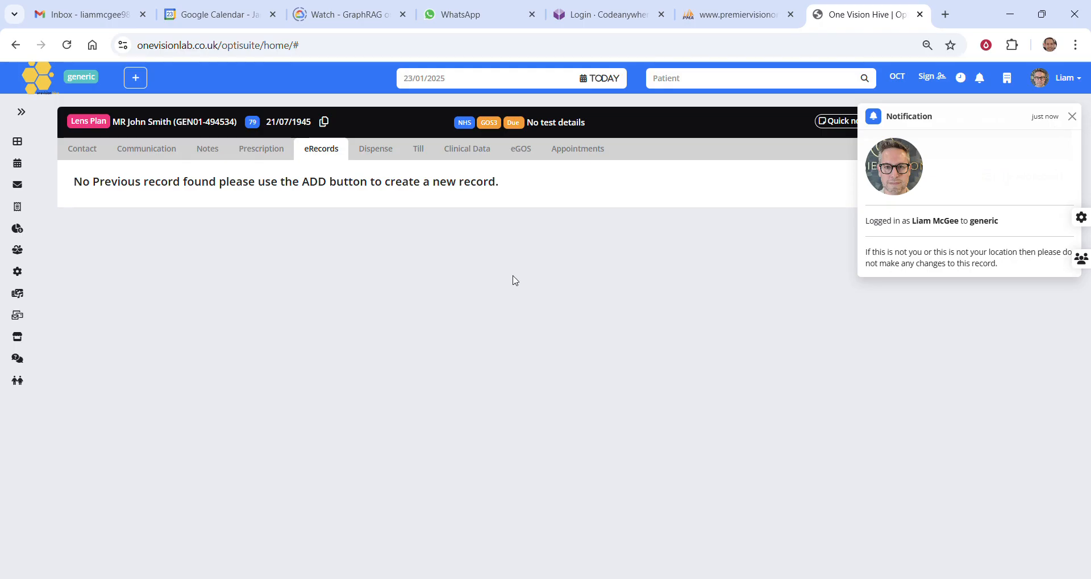
pyautogui.click(77, 162)
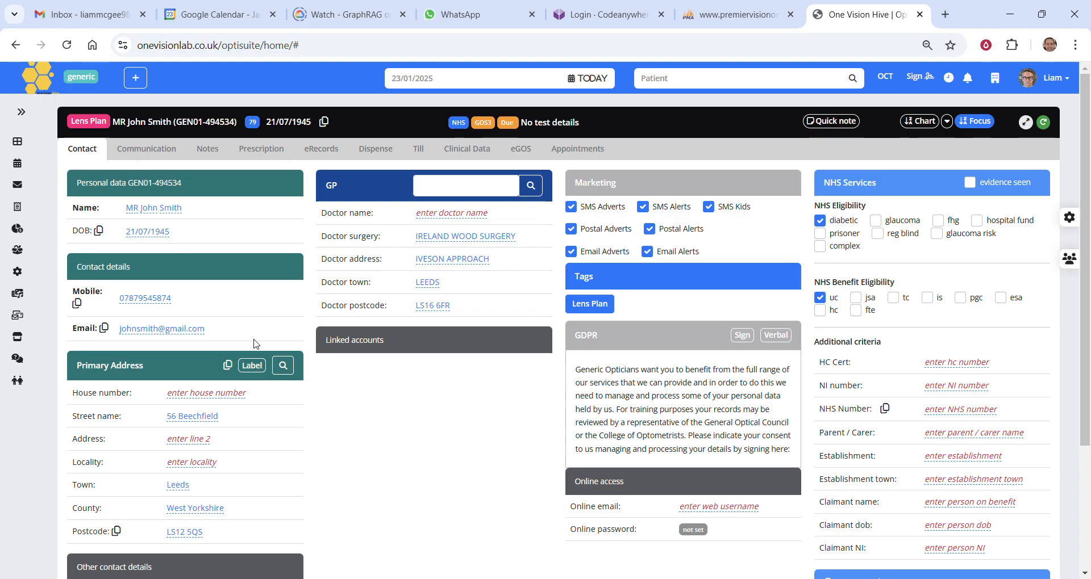
# Sign the patient's GDPR agreement with a freehand signature, save it, and record verbal consent
pyautogui.scroll(-2, 421, 321)
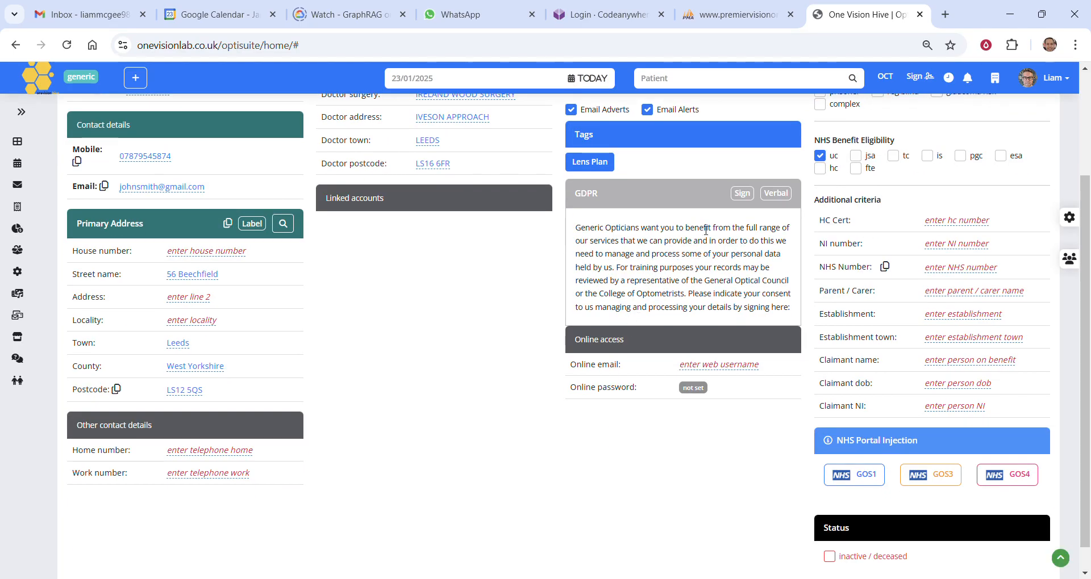
pyautogui.moveTo(580, 227); pyautogui.dragTo(780, 303)
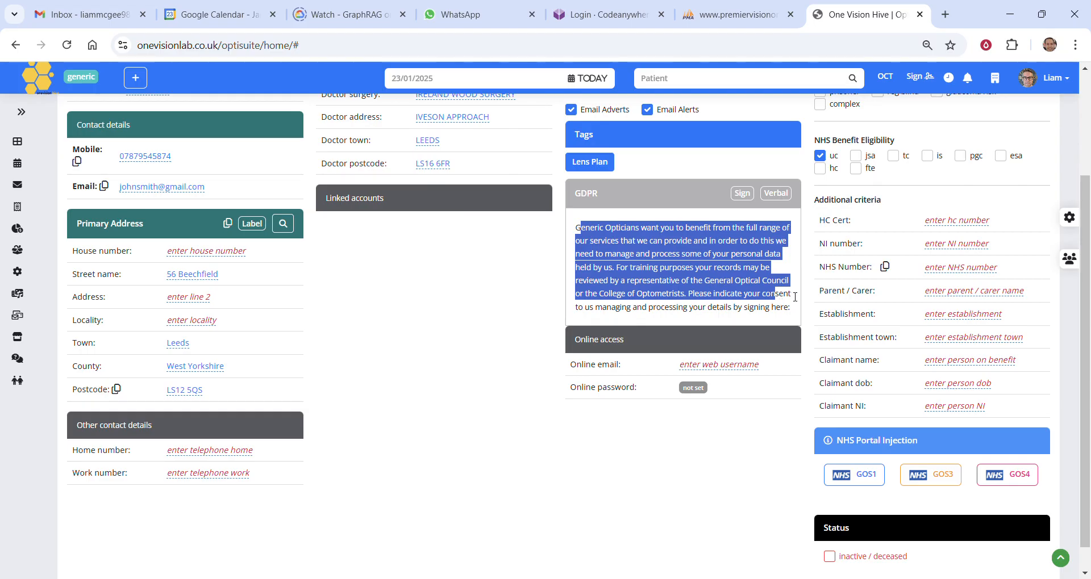
pyautogui.click(742, 194)
pyautogui.moveTo(383, 309)
pyautogui.mouseDown()
pyautogui.moveTo(403, 284)
pyautogui.moveTo(675, 300)
pyautogui.mouseUp()
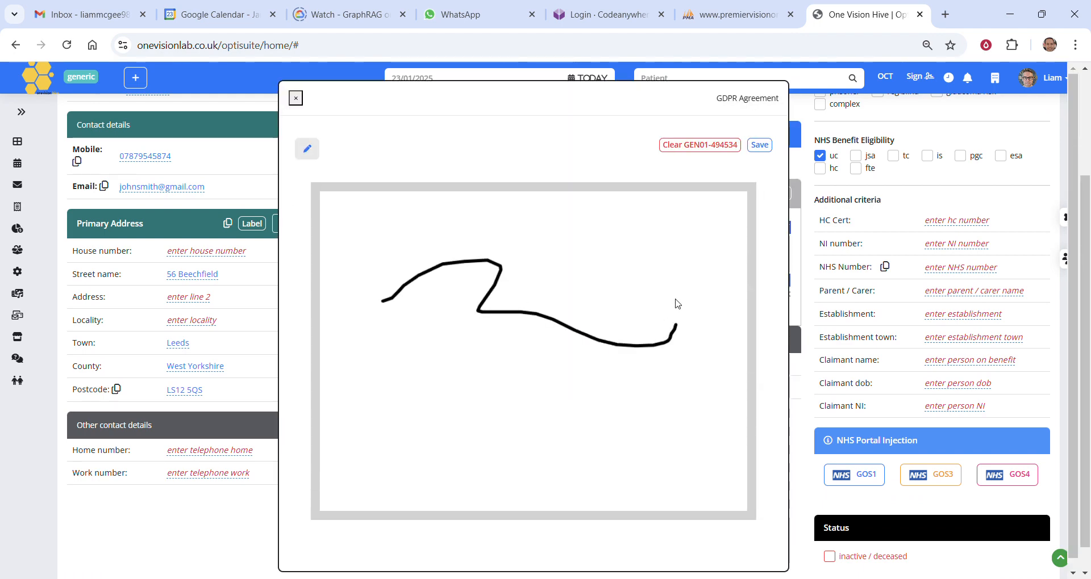
pyautogui.click(764, 146)
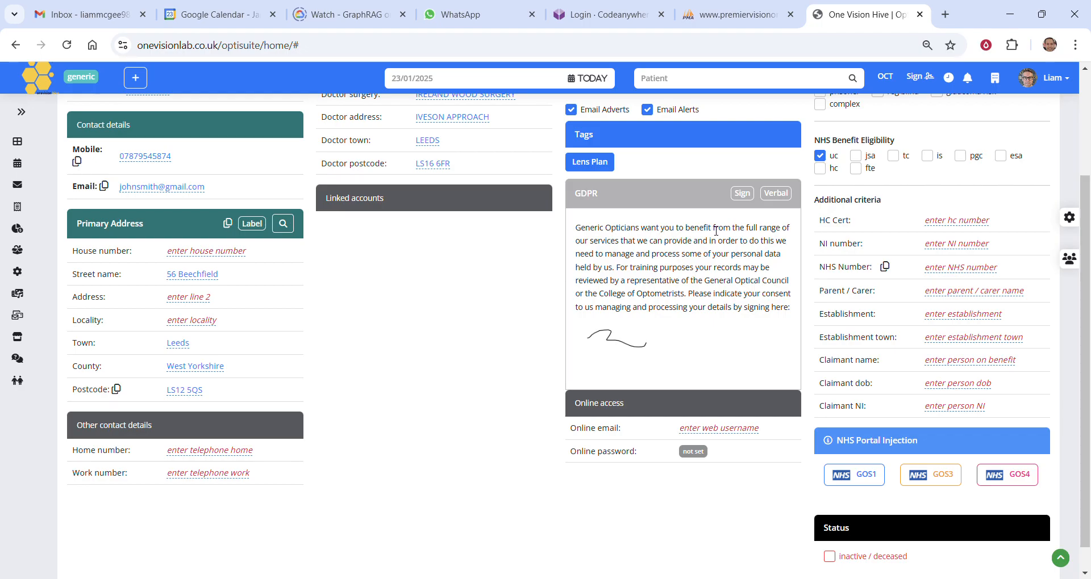
pyautogui.click(775, 194)
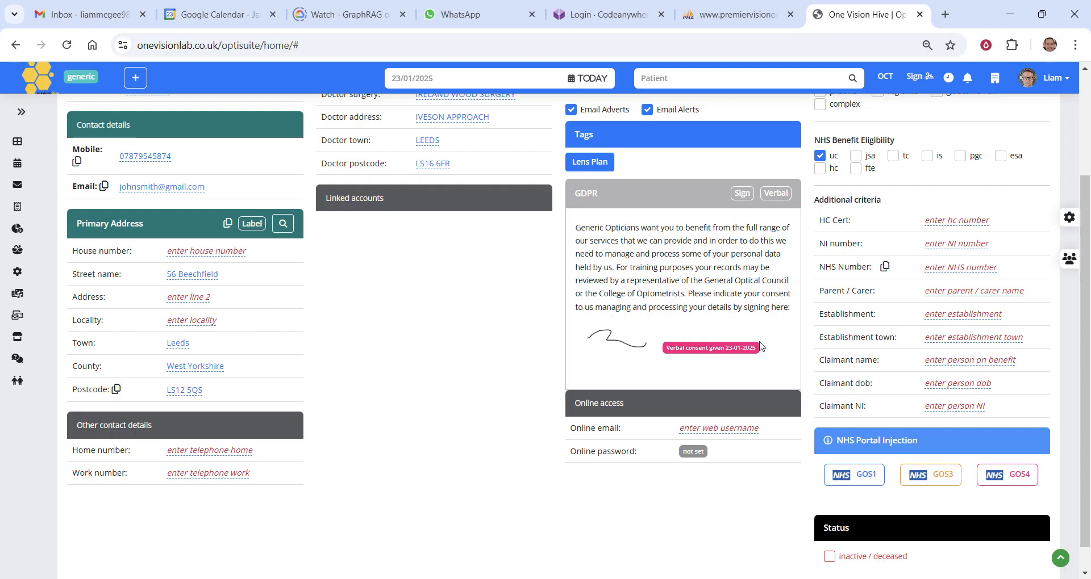
# Review the patient's GDPR consent, online access details and marketing preferences
pyautogui.scroll(3, 759, 369)
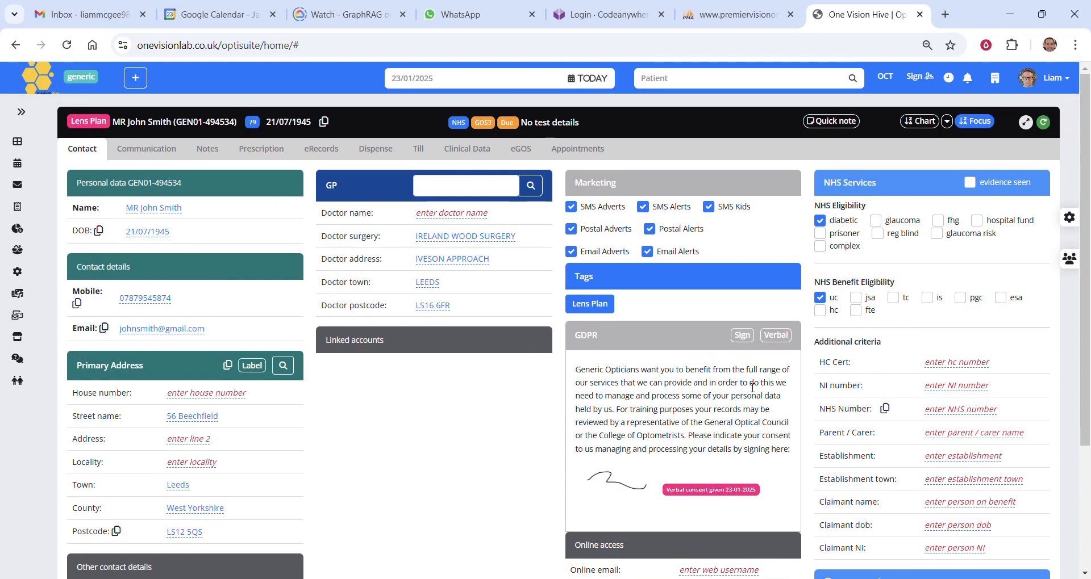
pyautogui.scroll(-3, 752, 388)
pyautogui.moveTo(628, 416); pyautogui.dragTo(735, 462)
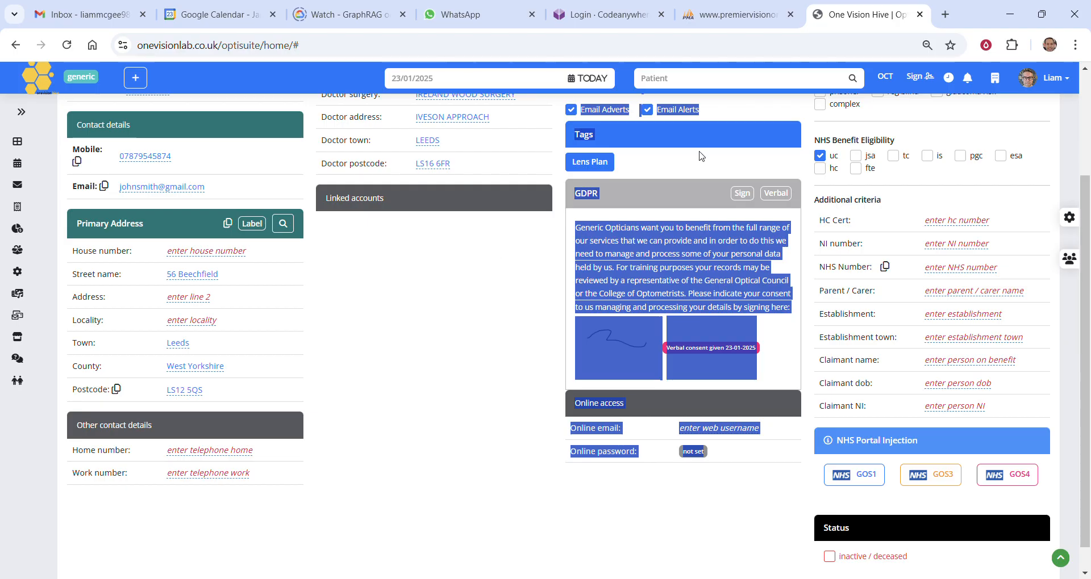
pyautogui.click(745, 250)
pyautogui.scroll(1, 767, 287)
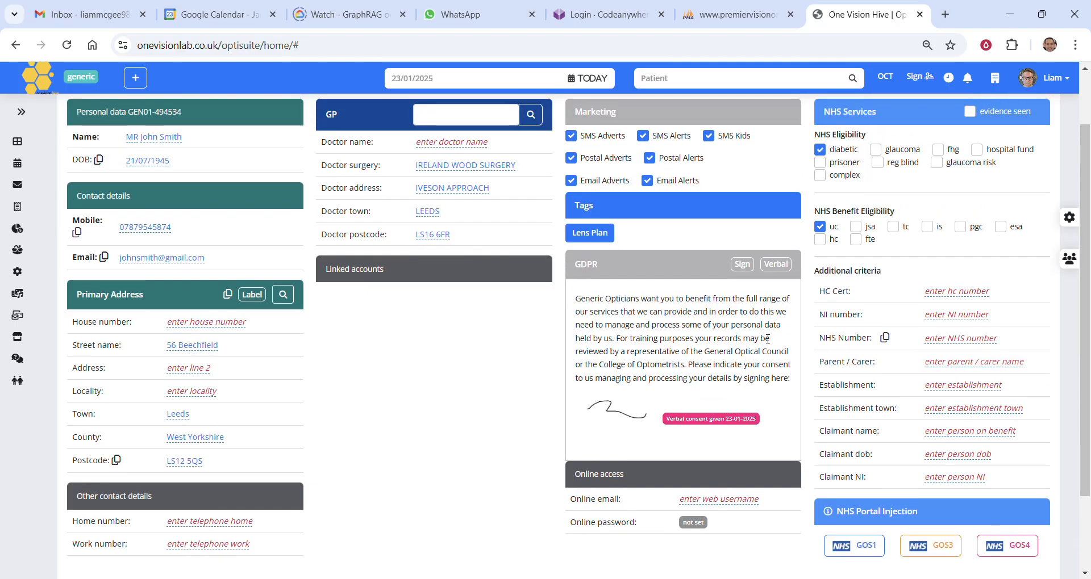
pyautogui.scroll(1, 768, 339)
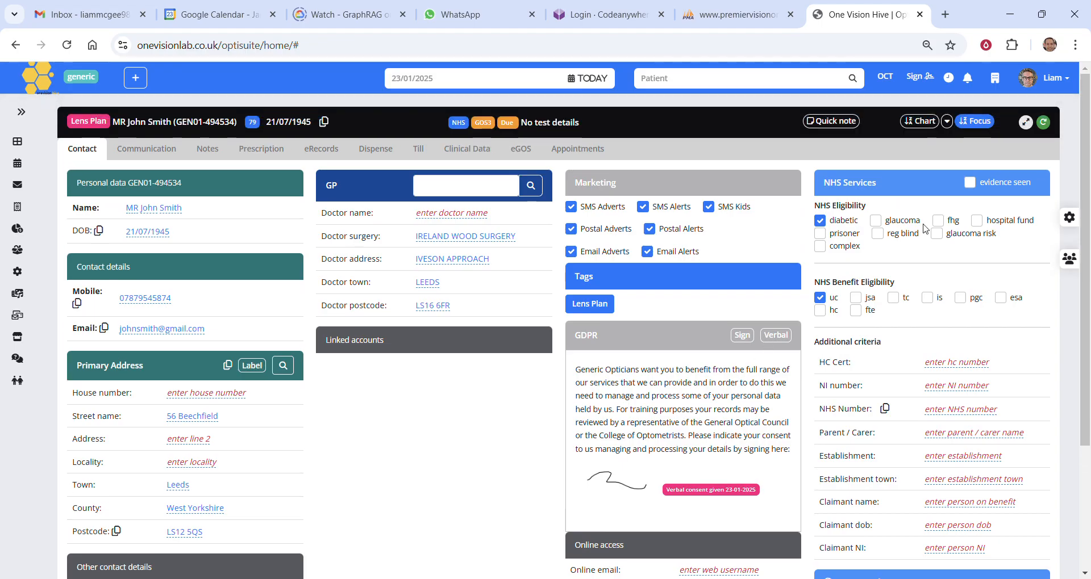
# Examine the patient's NHS eligibility, benefit eligibility and additional criteria, along with the NHS Portal Injection and status options
pyautogui.scroll(-1, 1014, 253)
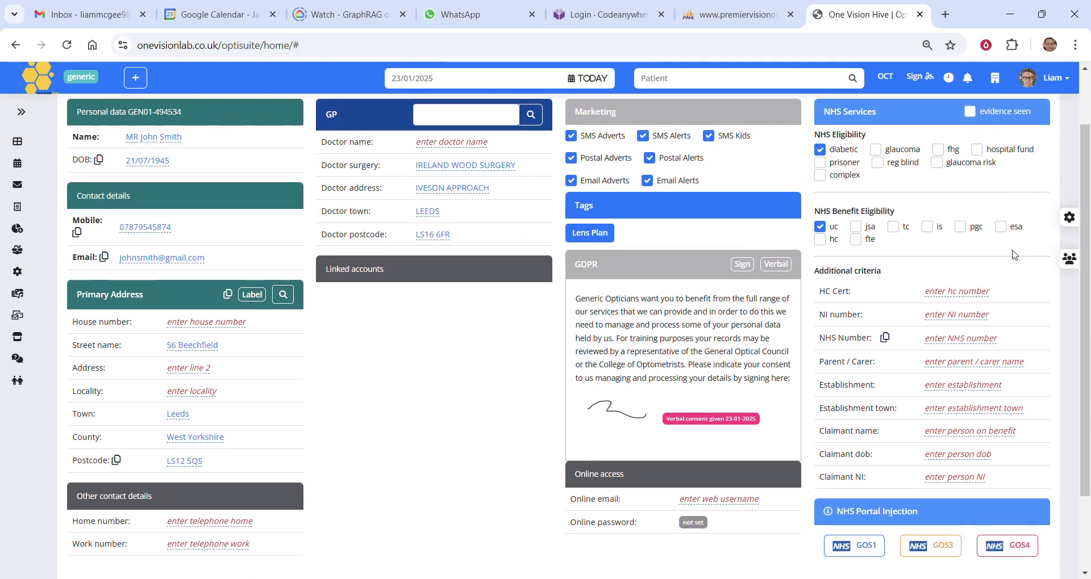
pyautogui.scroll(1, 1015, 255)
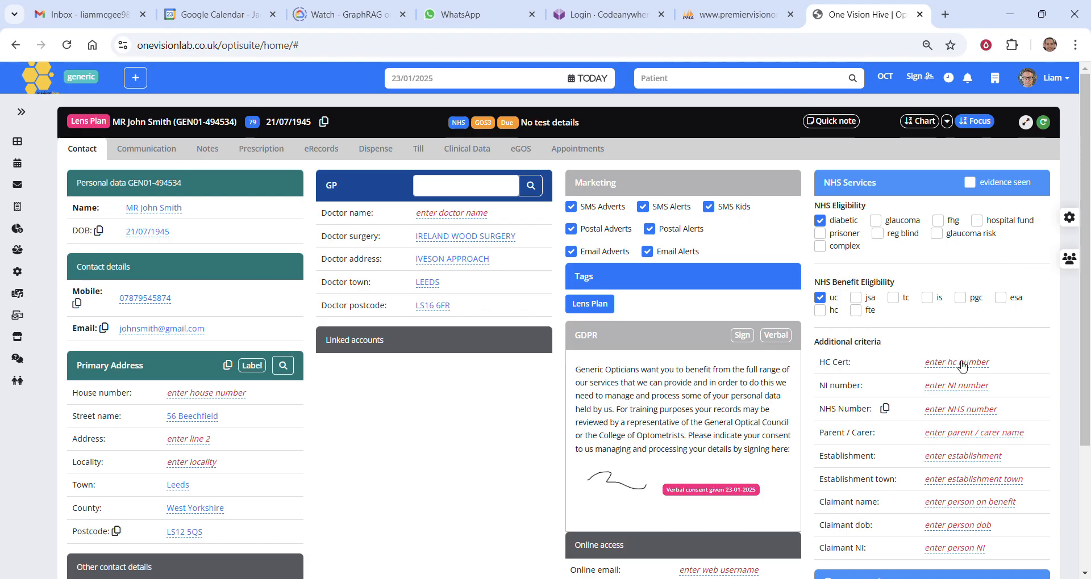
pyautogui.scroll(-1, 958, 363)
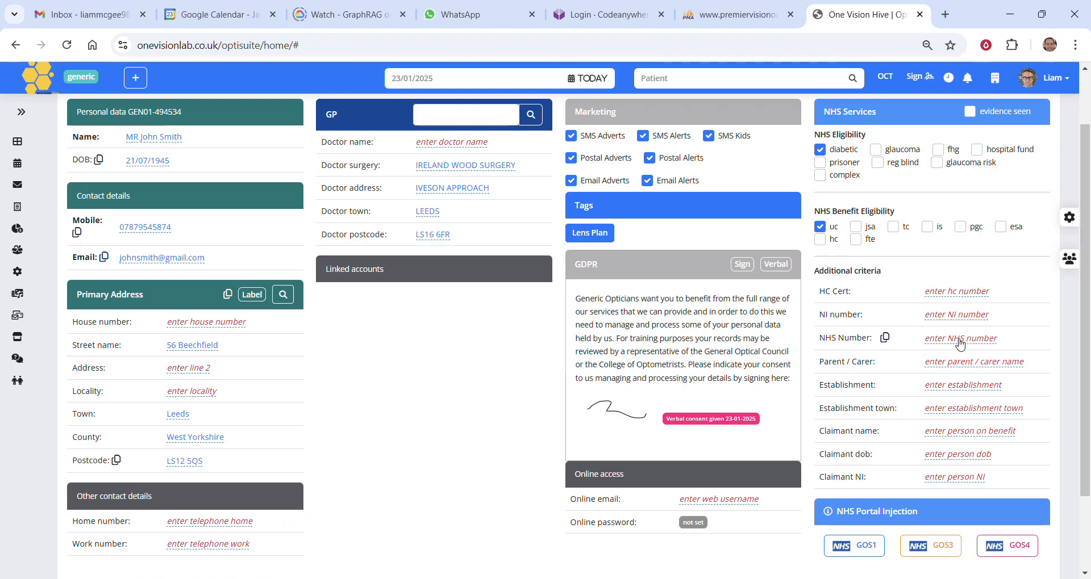
pyautogui.click(960, 343)
pyautogui.click(933, 368)
pyautogui.scroll(-3, 961, 375)
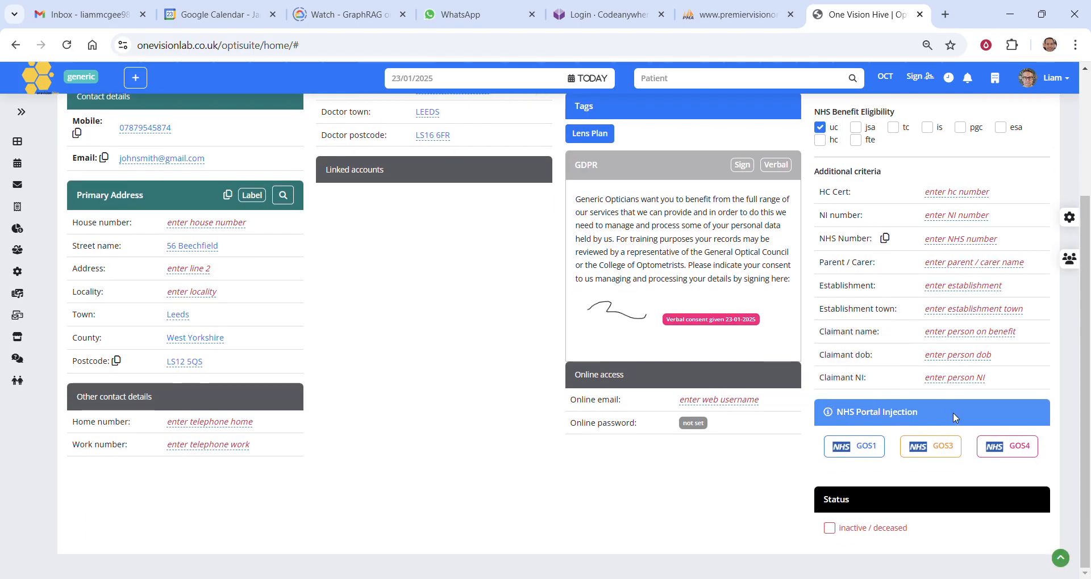
pyautogui.scroll(3, 953, 408)
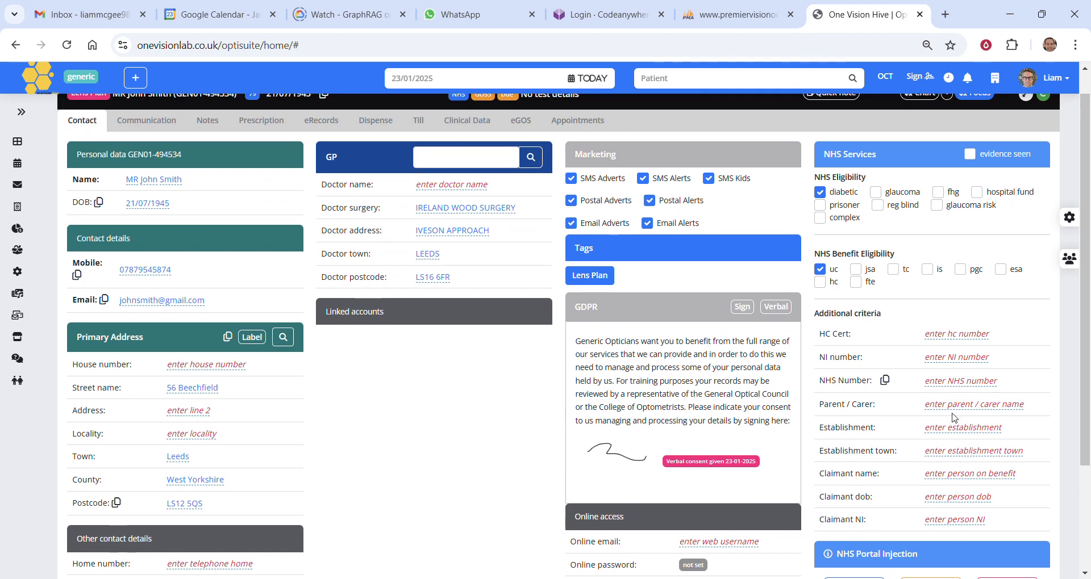
pyautogui.scroll(-1, 959, 449)
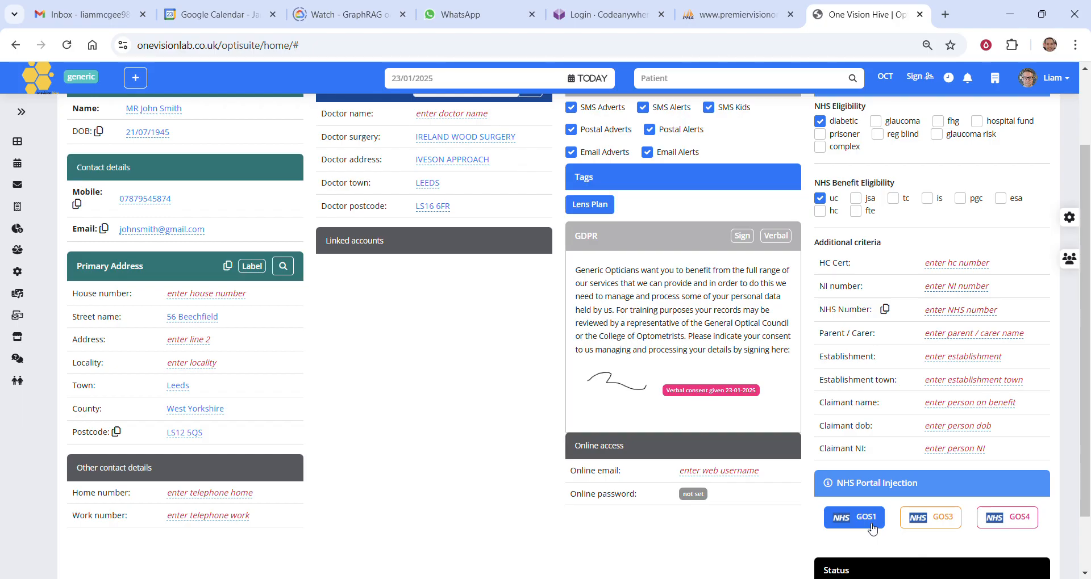
pyautogui.scroll(-2, 872, 529)
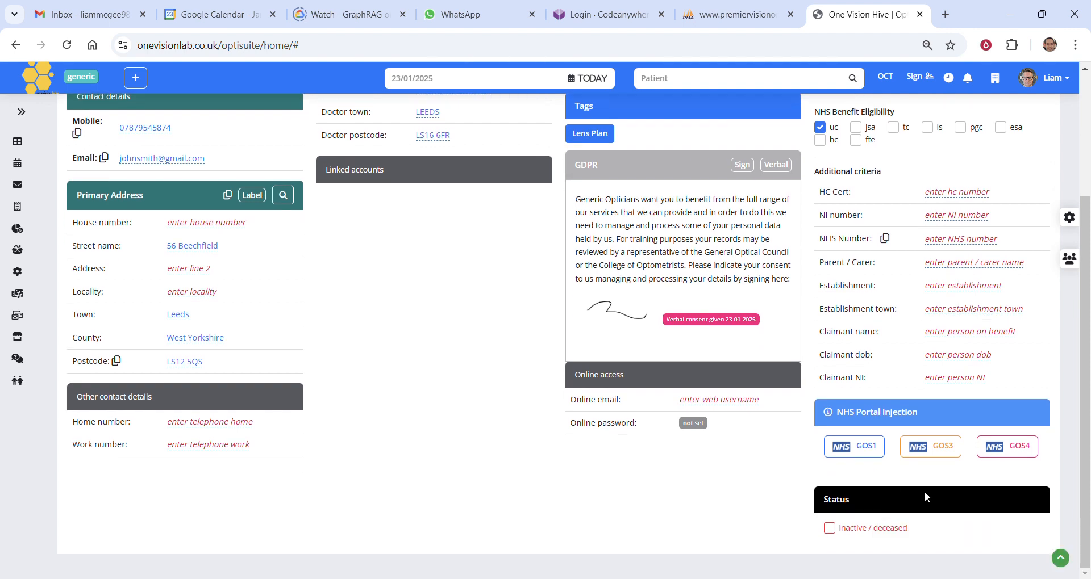
pyautogui.click(934, 447)
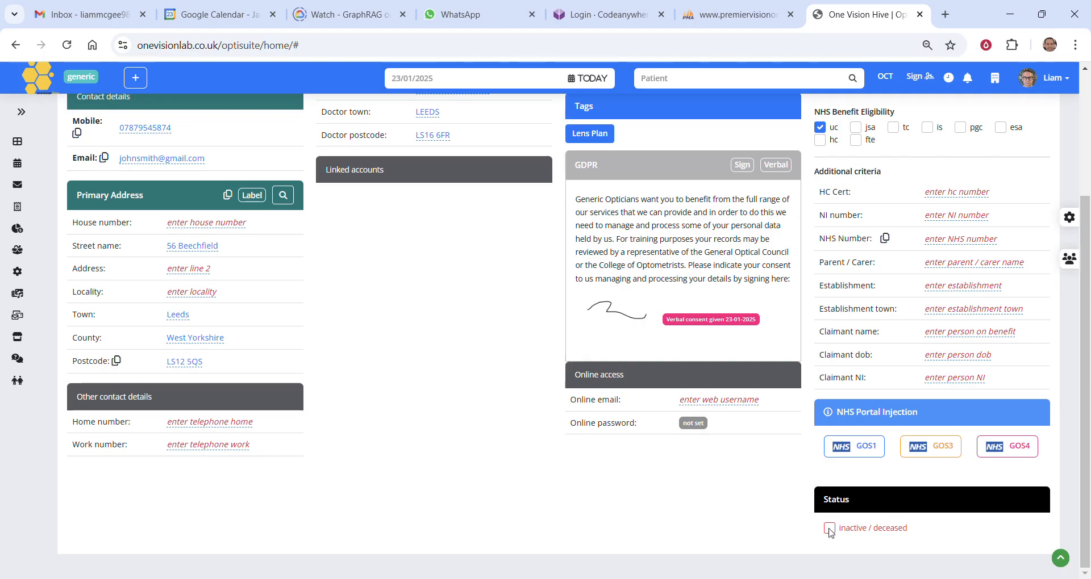
# Check the Linked accounts section of the patient's contact details
pyautogui.scroll(3, 829, 538)
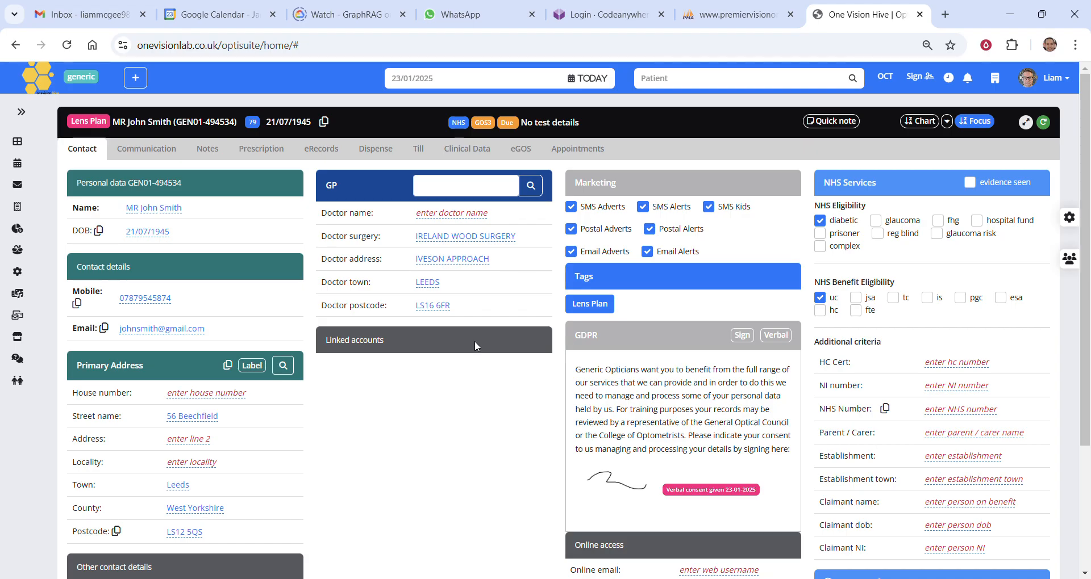
pyautogui.scroll(-3, 461, 363)
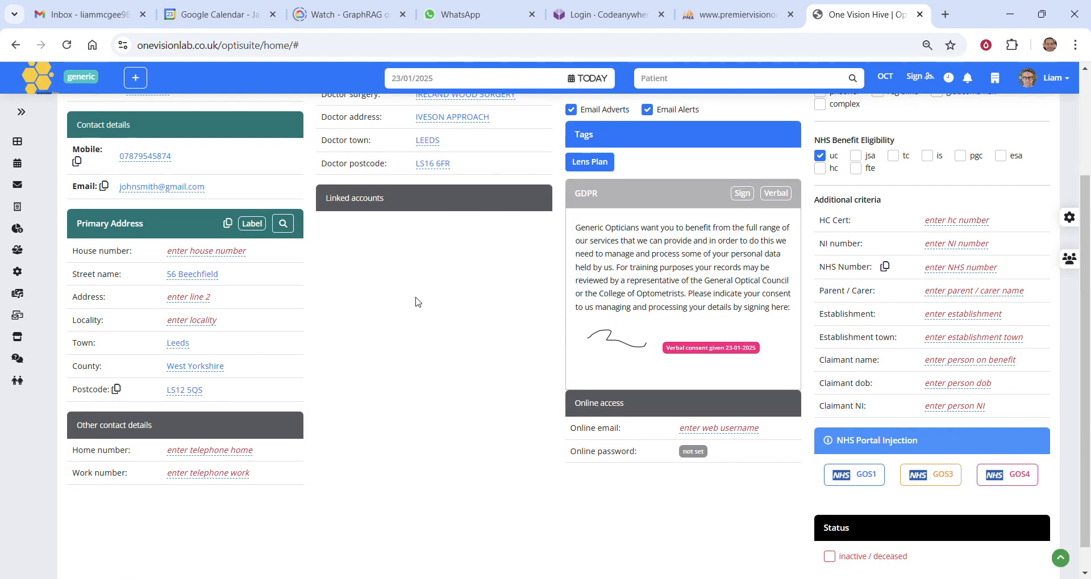
pyautogui.moveTo(346, 216); pyautogui.dragTo(387, 222)
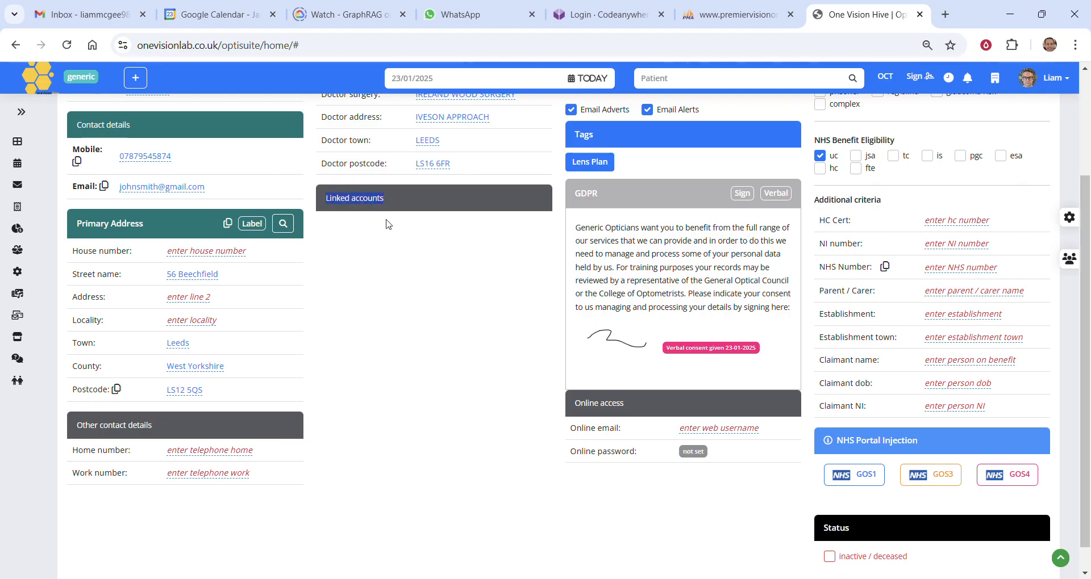
pyautogui.scroll(3, 387, 224)
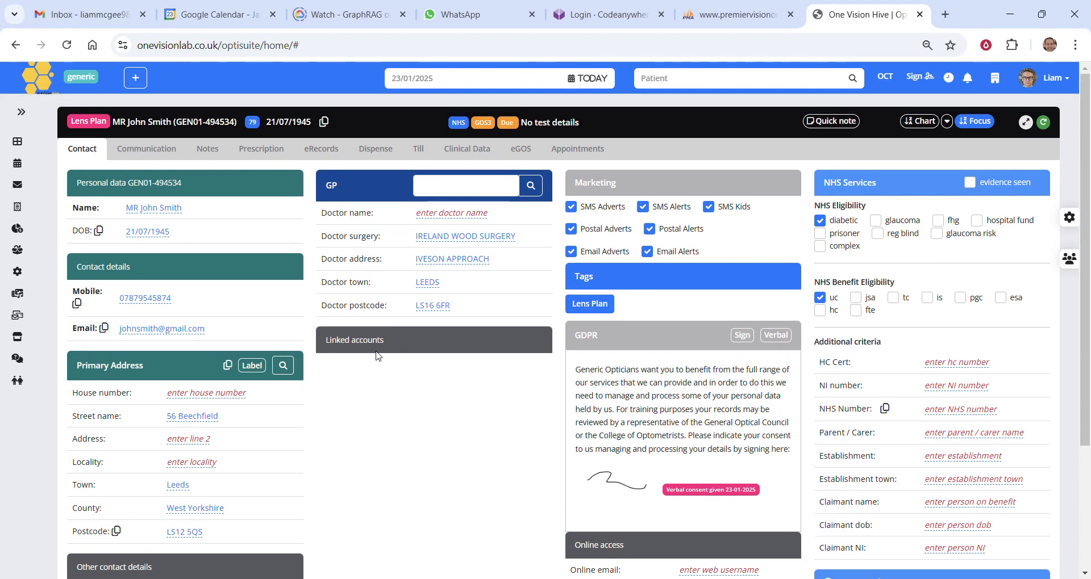
pyautogui.moveTo(335, 344); pyautogui.dragTo(380, 360)
pyautogui.click(387, 370)
# Open the patient's communication records and draft an SMS message reading "gdfbfbbb"
pyautogui.click(145, 153)
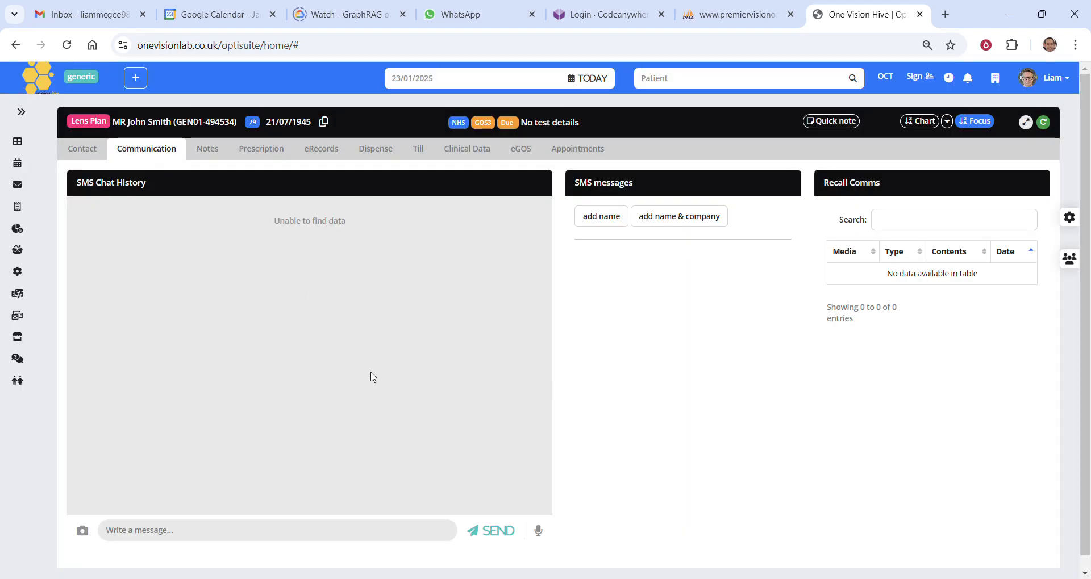
pyautogui.scroll(-1, 368, 375)
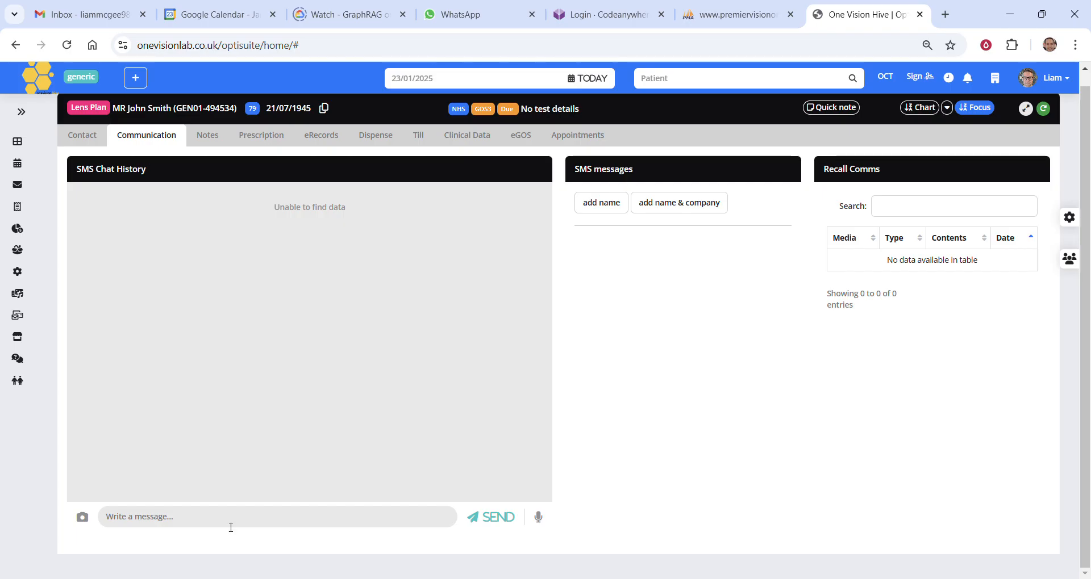
pyautogui.write('gdfbfbbb')
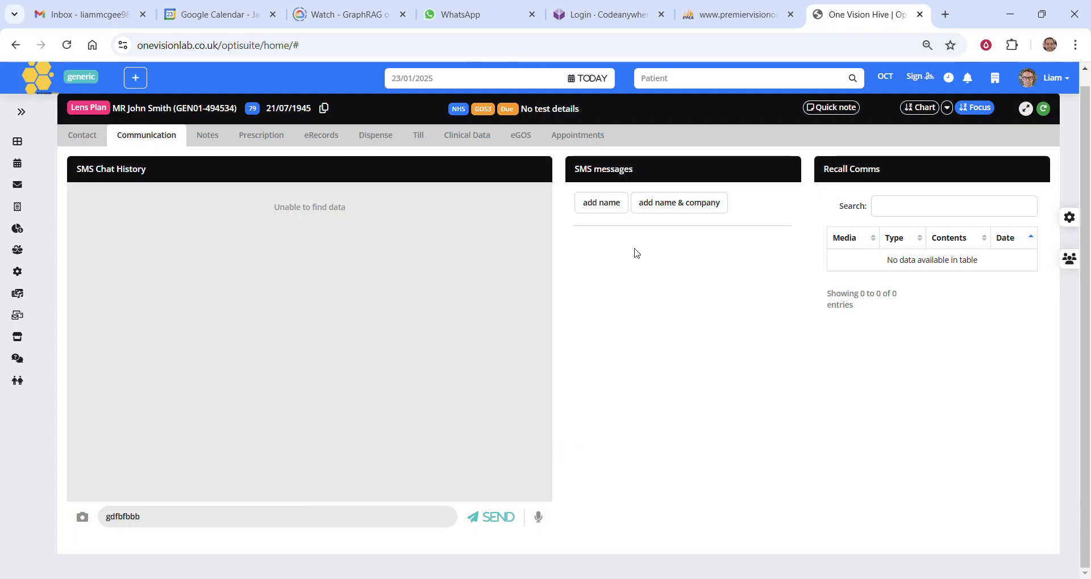
# Replace the draft SMS with the preset message that combines the patient's name and the company
pyautogui.click(663, 210)
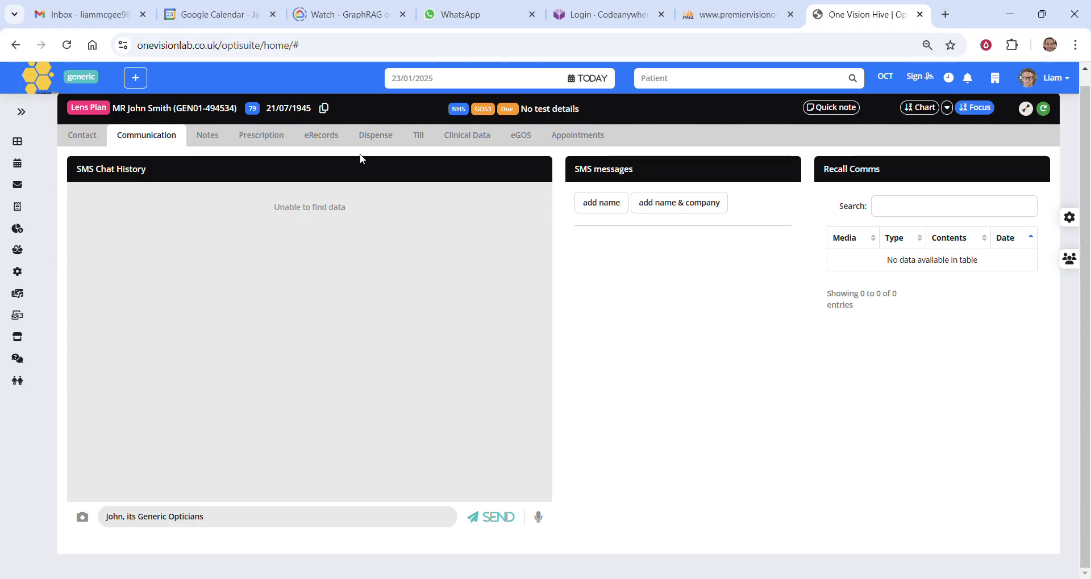
# Add a note reading "coming in with daughter" to the patient's notes and save it
pyautogui.click(206, 141)
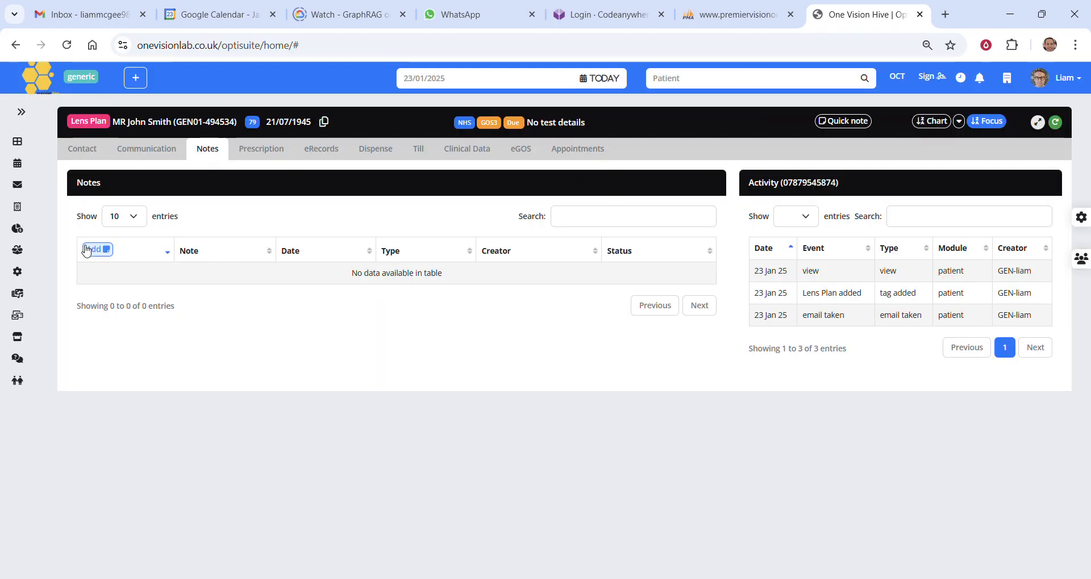
pyautogui.click(105, 250)
pyautogui.click(215, 274)
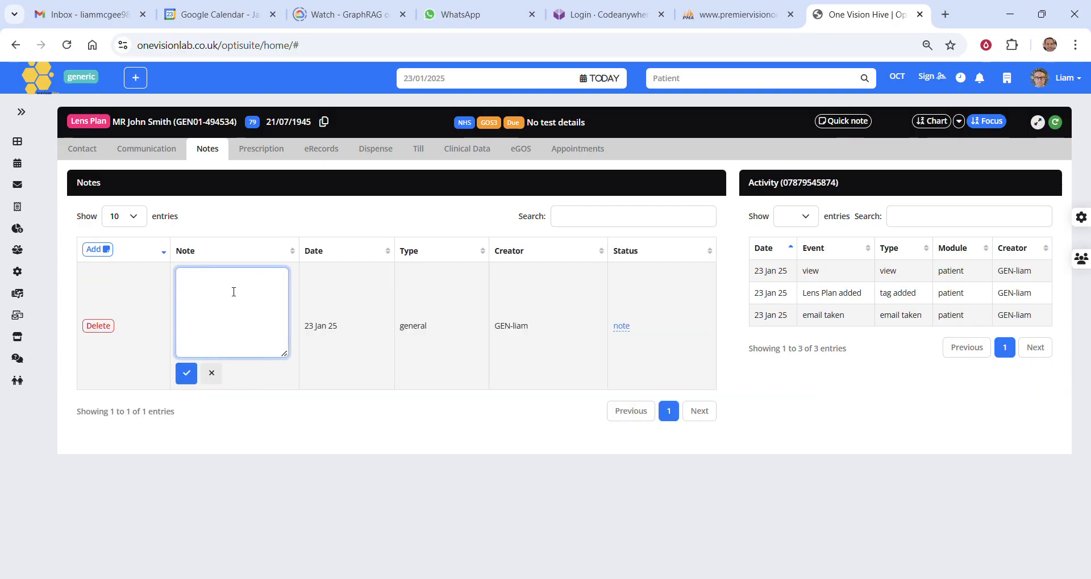
pyautogui.write('coming in with daughter')
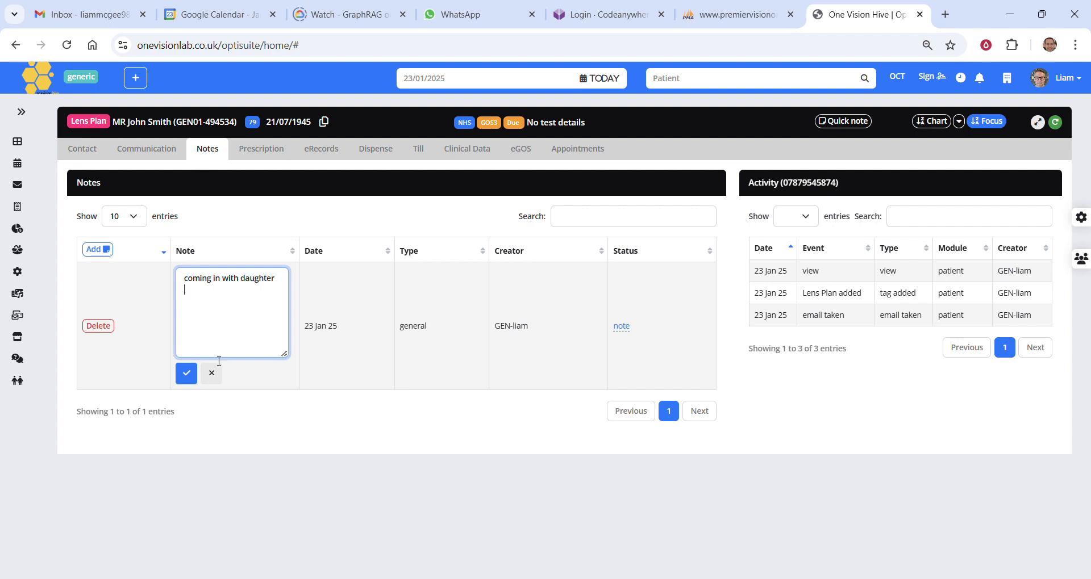
pyautogui.click(192, 375)
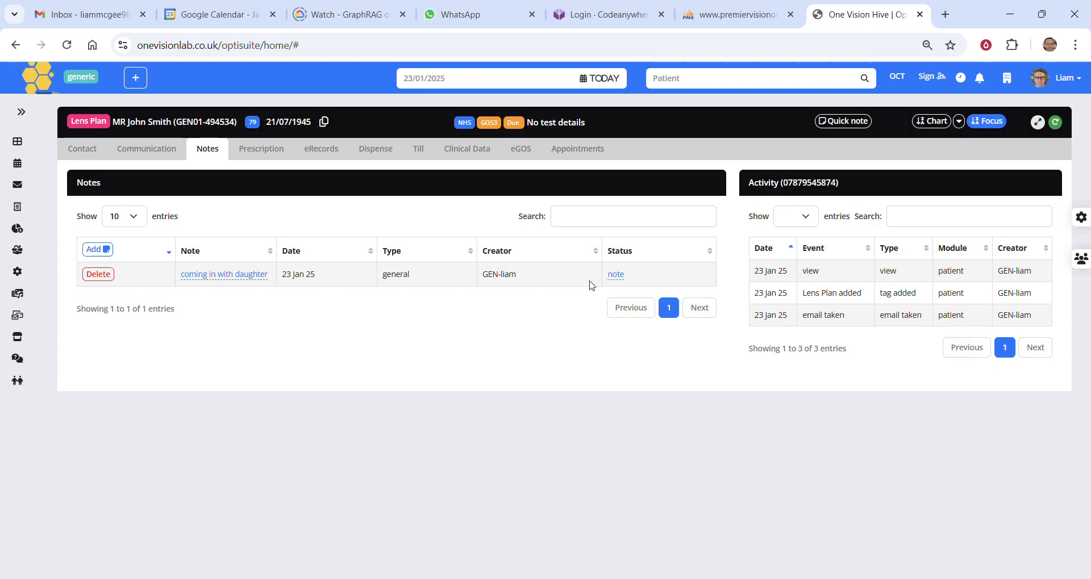
# Try the pinned and popup statuses on the new note, and cancel the status edit
pyautogui.click(617, 276)
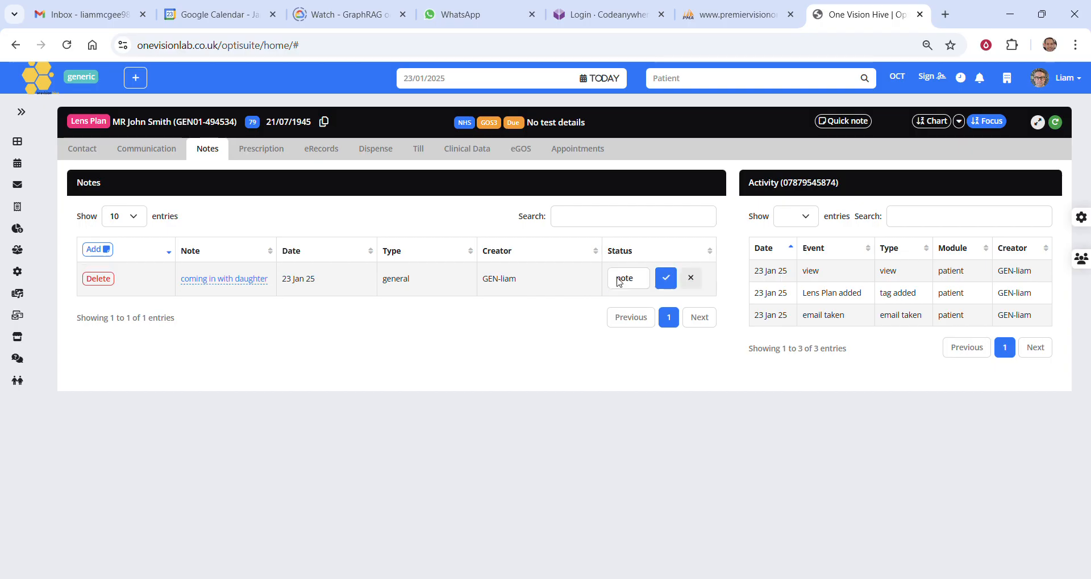
pyautogui.click(620, 277)
pyautogui.click(629, 313)
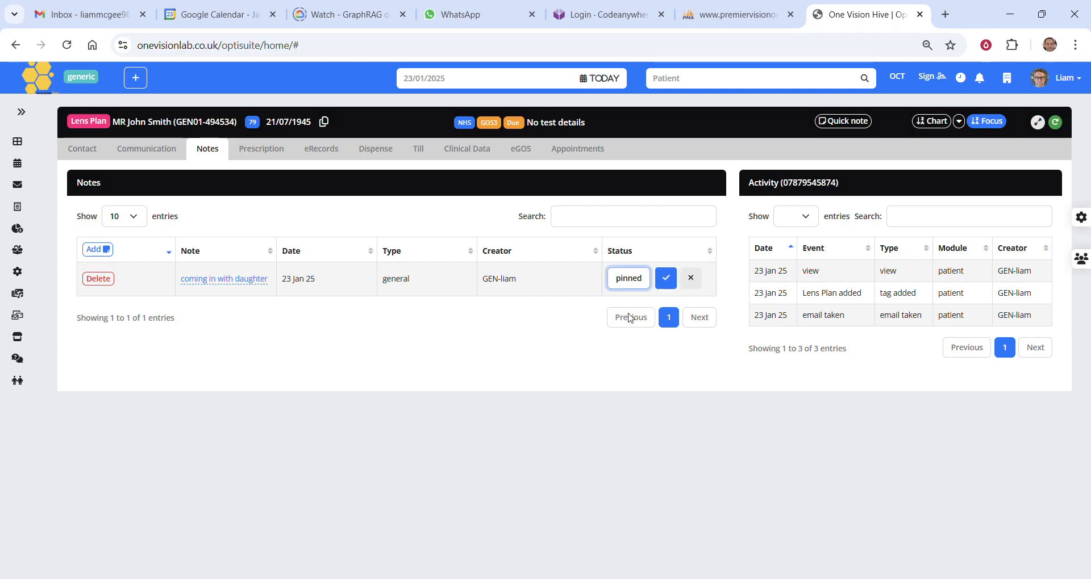
pyautogui.click(632, 286)
pyautogui.click(622, 332)
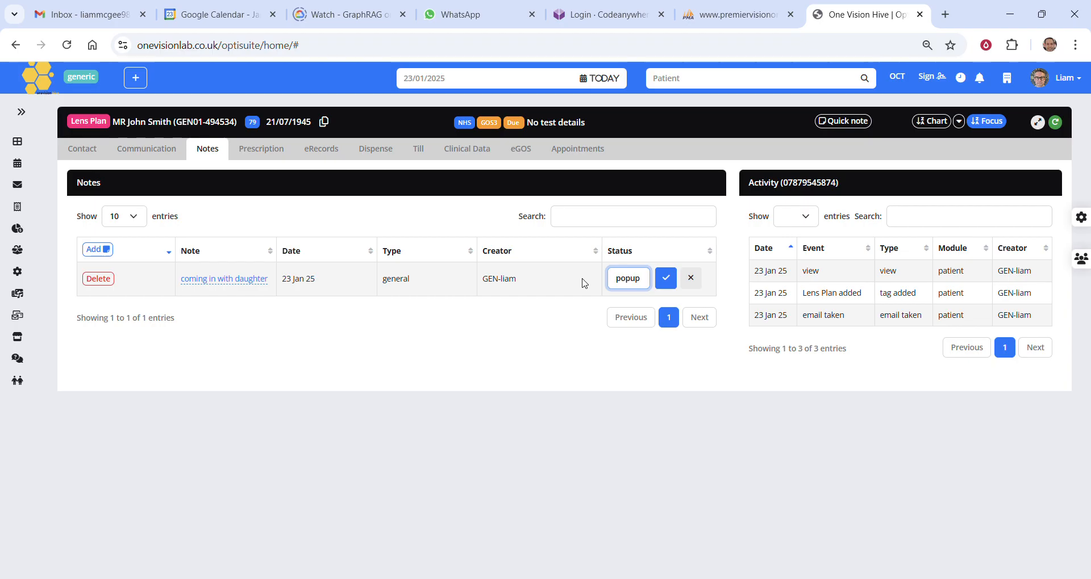
pyautogui.click(694, 287)
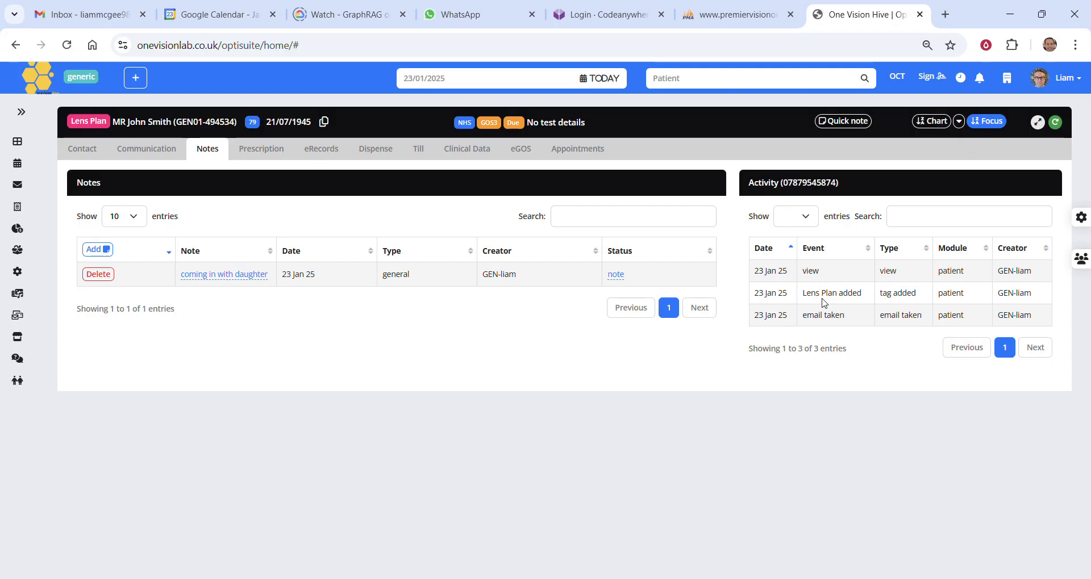
# Open the patient's prescriptions and review the blank entry form for a new spectacle prescription
pyautogui.click(263, 154)
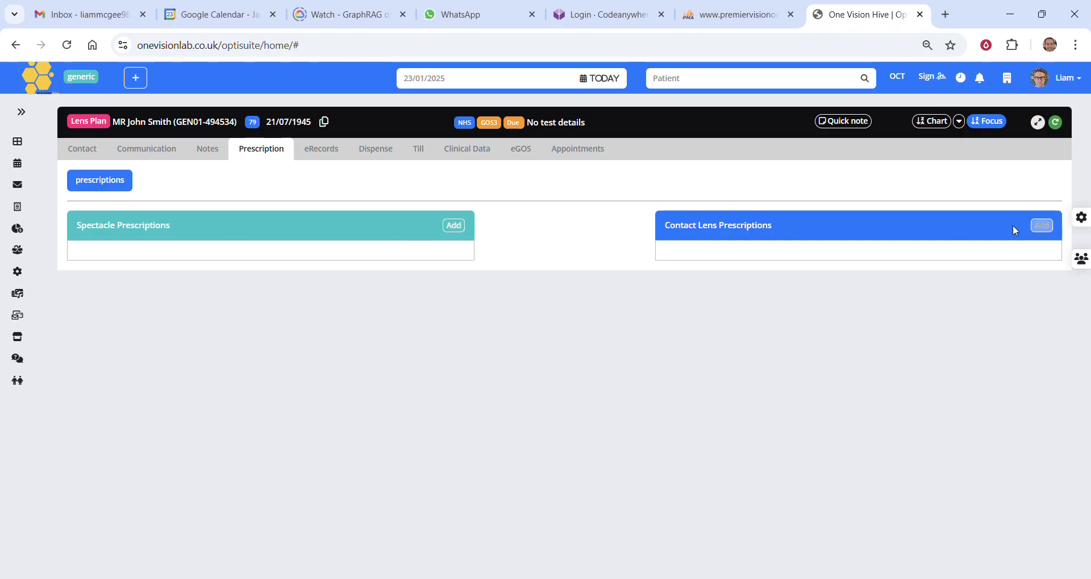
pyautogui.click(452, 230)
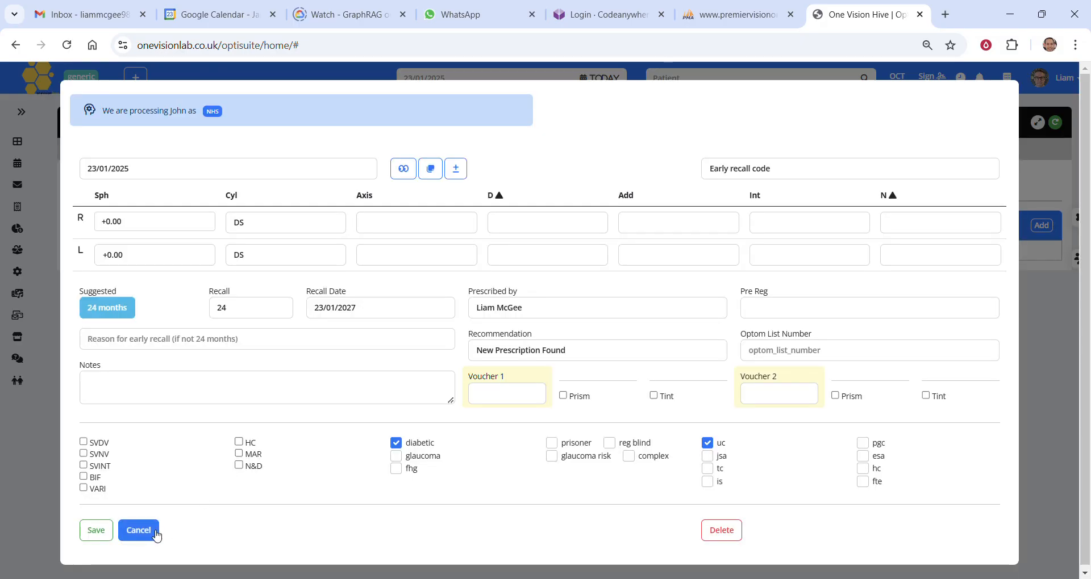
pyautogui.click(156, 534)
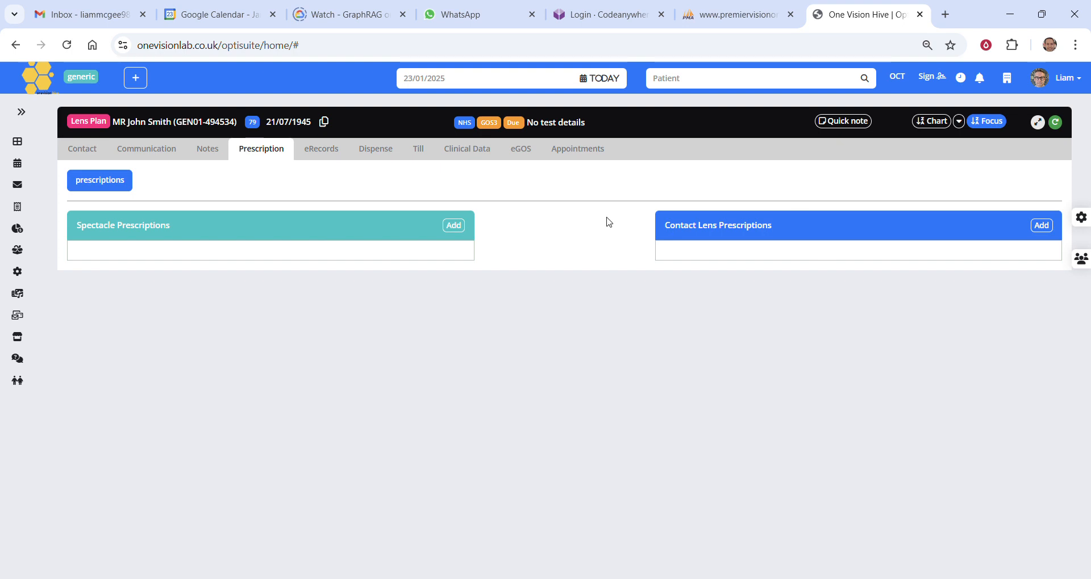
# Start a new spectacle prescription and set the right eye's sphere to -1.00
pyautogui.click(453, 226)
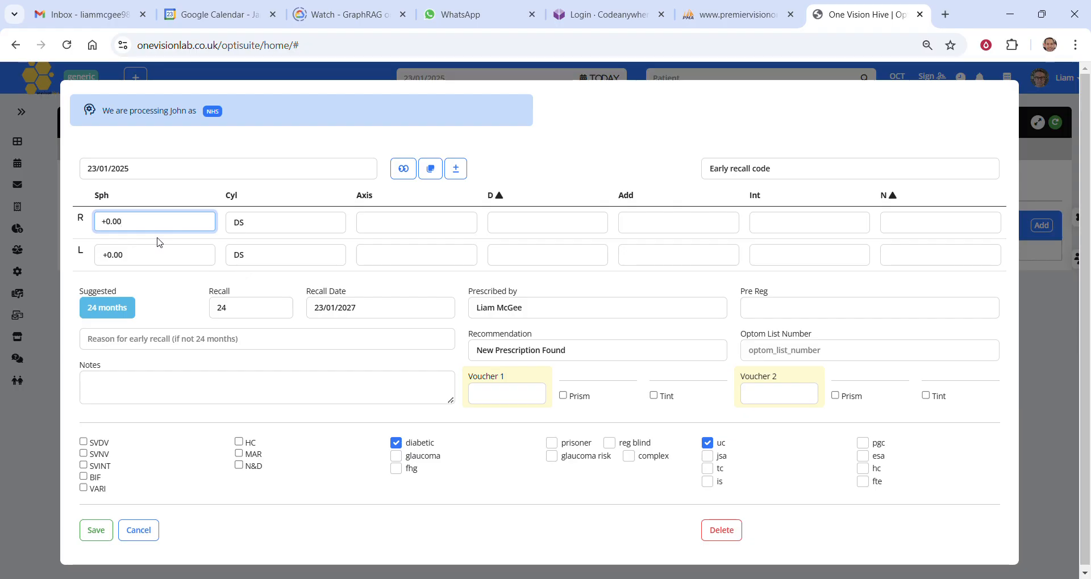
pyautogui.press('BackSpace')
pyautogui.press('BackSpace')
pyautogui.press('BackSpace')
pyautogui.press('BackSpace')
pyautogui.press('BackSpace')
pyautogui.write('-1.00')
pyautogui.press('Tab')
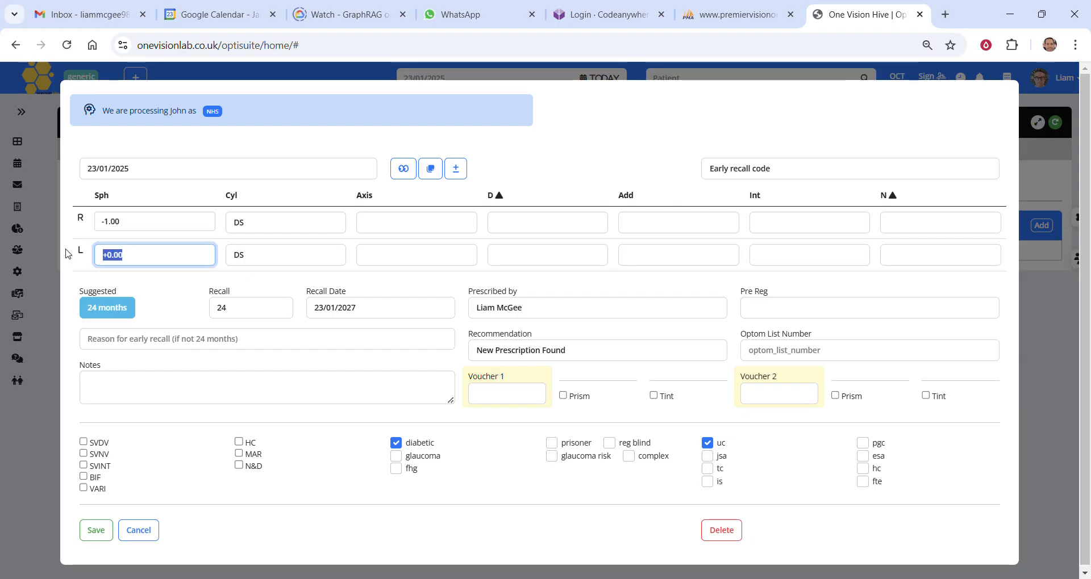
pyautogui.write('-100')
# Set the left eye's sphere to -1.00 and save the spectacle prescription
pyautogui.press('BackSpace')
pyautogui.press('BackSpace')
pyautogui.press('BackSpace')
pyautogui.press('BackSpace')
pyautogui.write('-1.00')
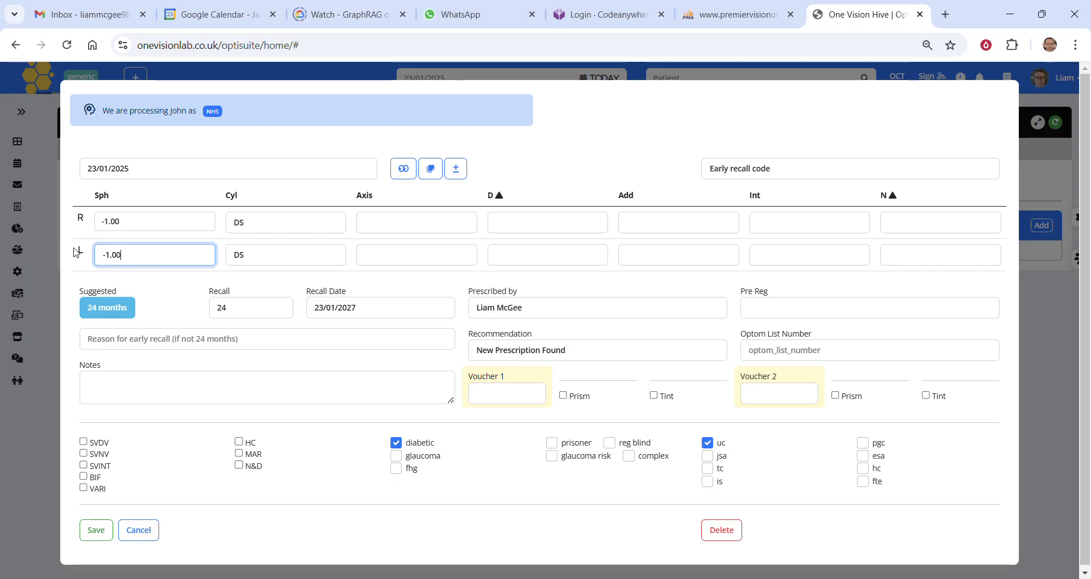
pyautogui.click(96, 530)
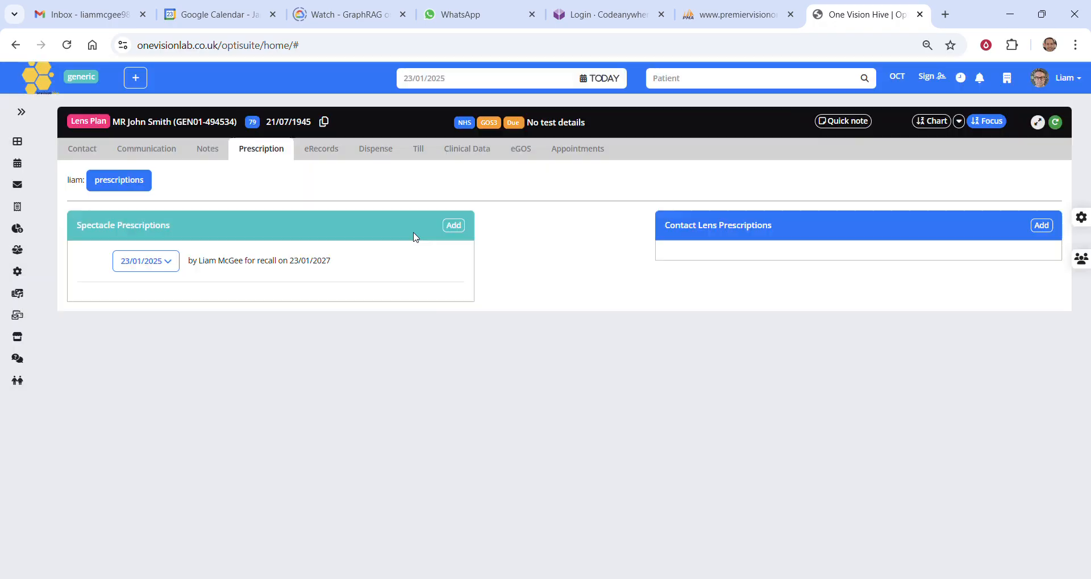
# Change the year in the patient's date of birth in the contact details, save it and refresh the patient record
pyautogui.click(82, 149)
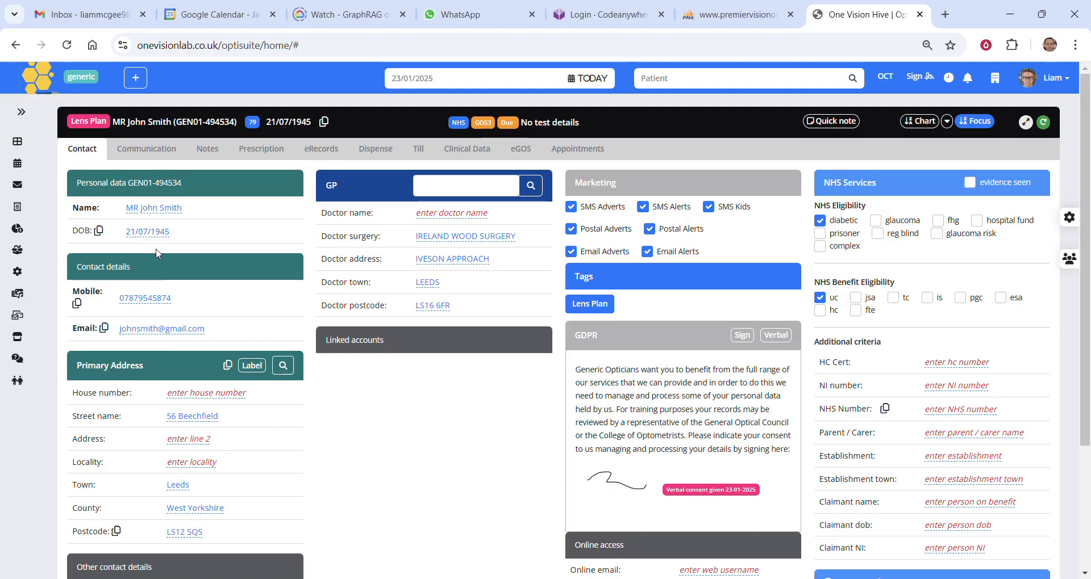
pyautogui.click(161, 238)
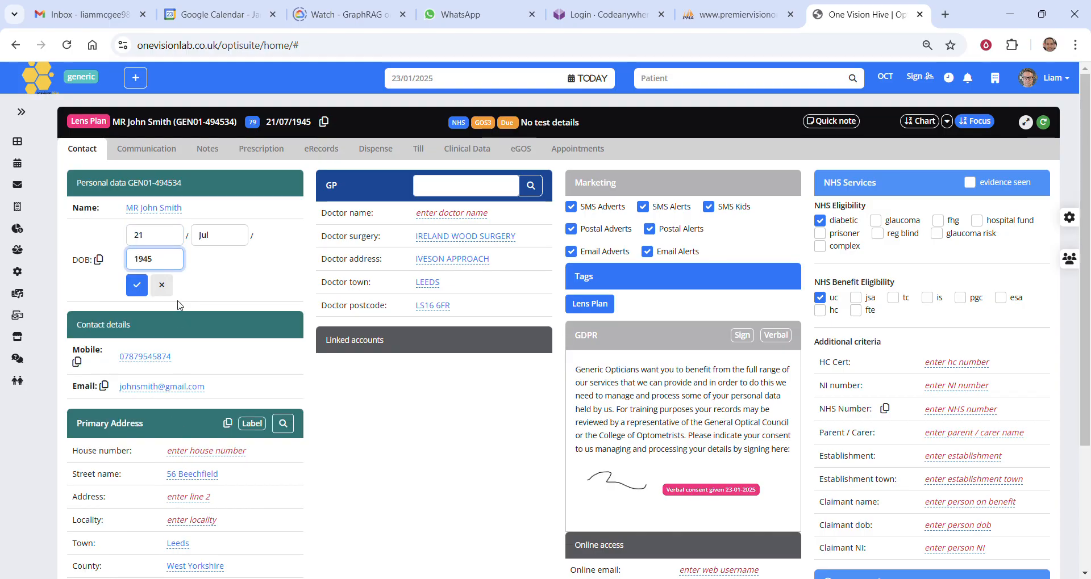
pyautogui.press('BackSpace')
pyautogui.press('BackSpace')
pyautogui.press('BackSpace')
pyautogui.press('BackSpace')
pyautogui.write('2018')
pyautogui.click(136, 285)
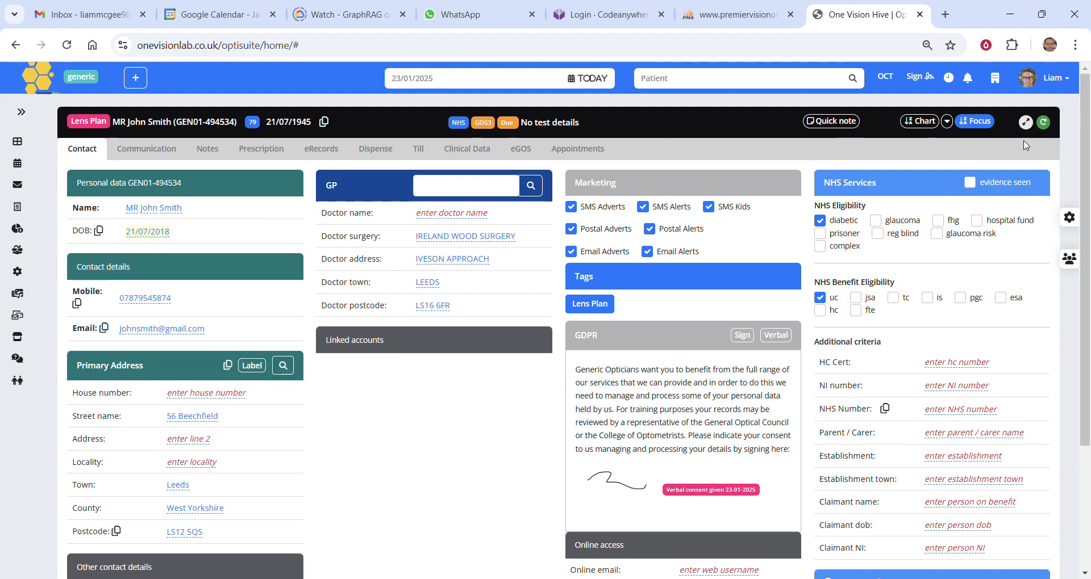
pyautogui.click(1043, 121)
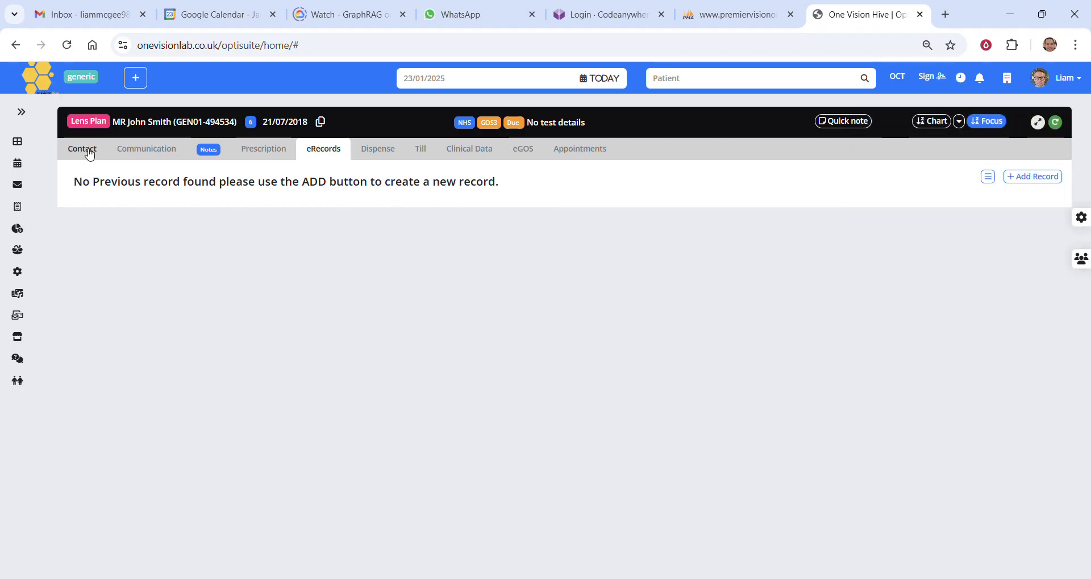
# Check the patient's saved notes and activity log
pyautogui.click(209, 150)
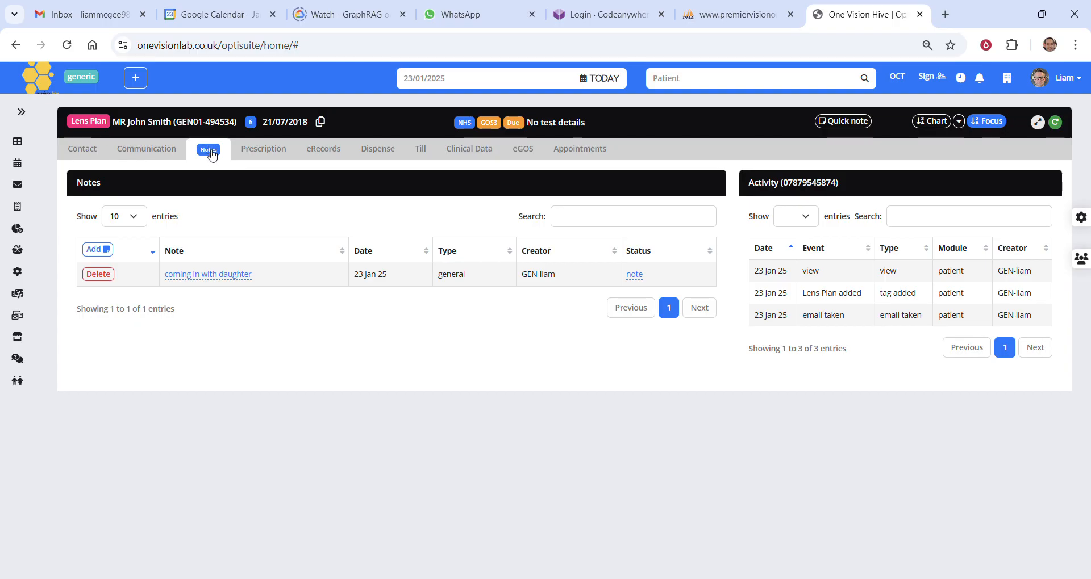
pyautogui.click(209, 155)
pyautogui.click(207, 157)
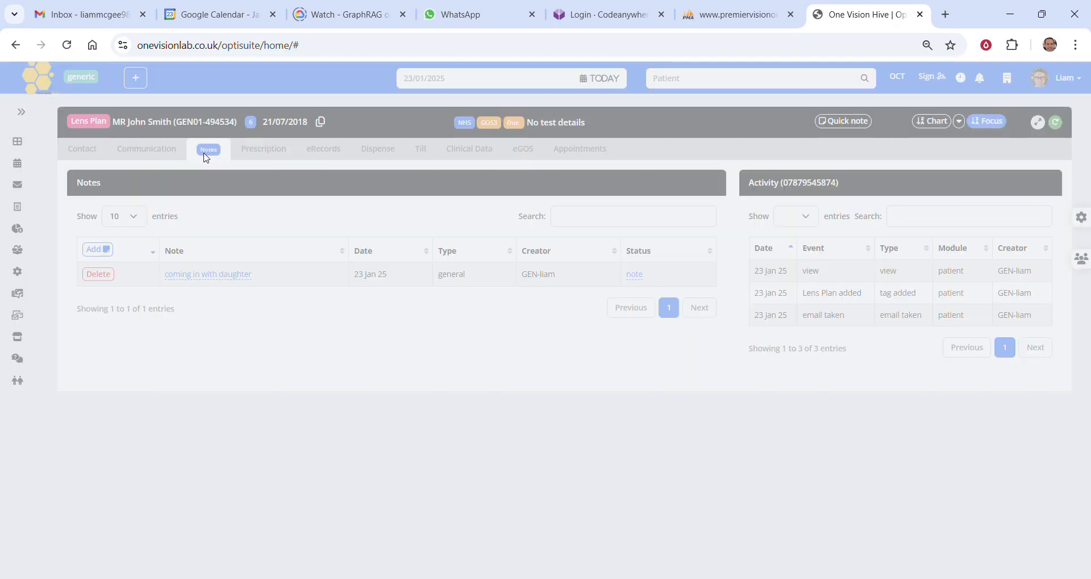
# Expand the spectacle prescription dated 23/01/2025 and review the sphere values of both eyes
pyautogui.click(257, 157)
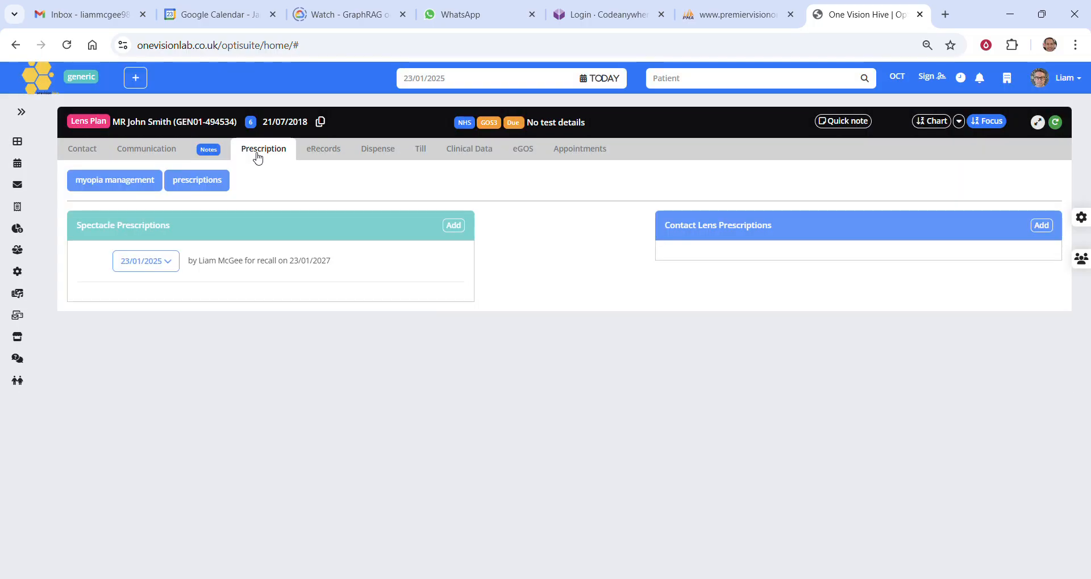
pyautogui.click(174, 269)
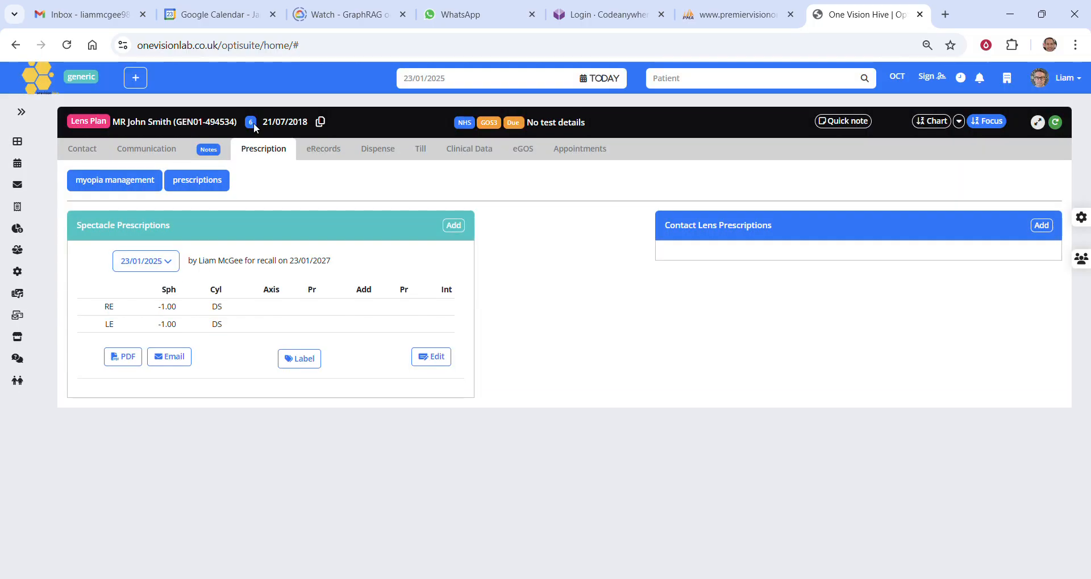
pyautogui.moveTo(159, 306); pyautogui.dragTo(178, 335)
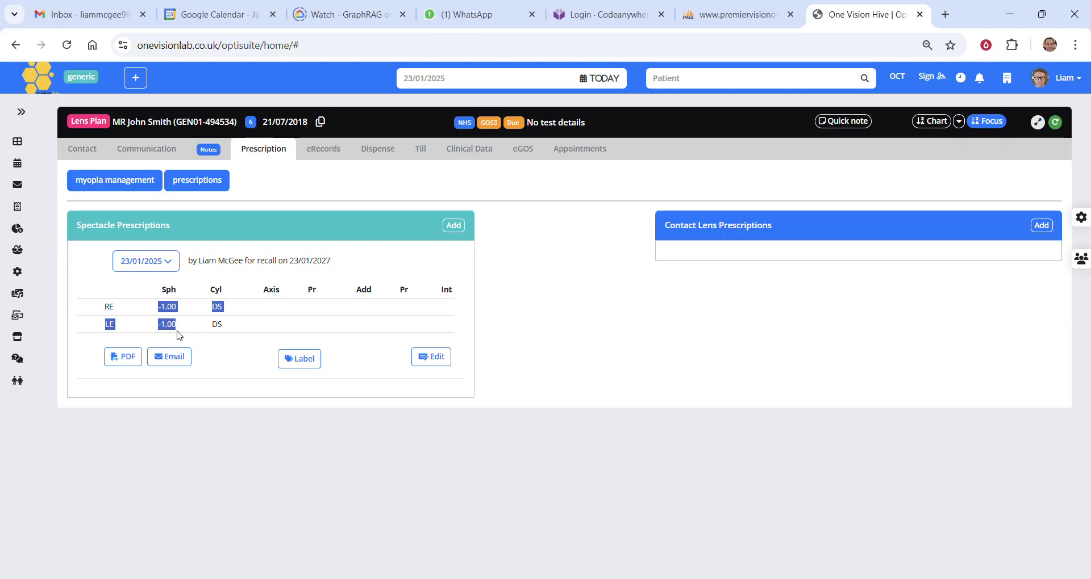
pyautogui.click(504, 317)
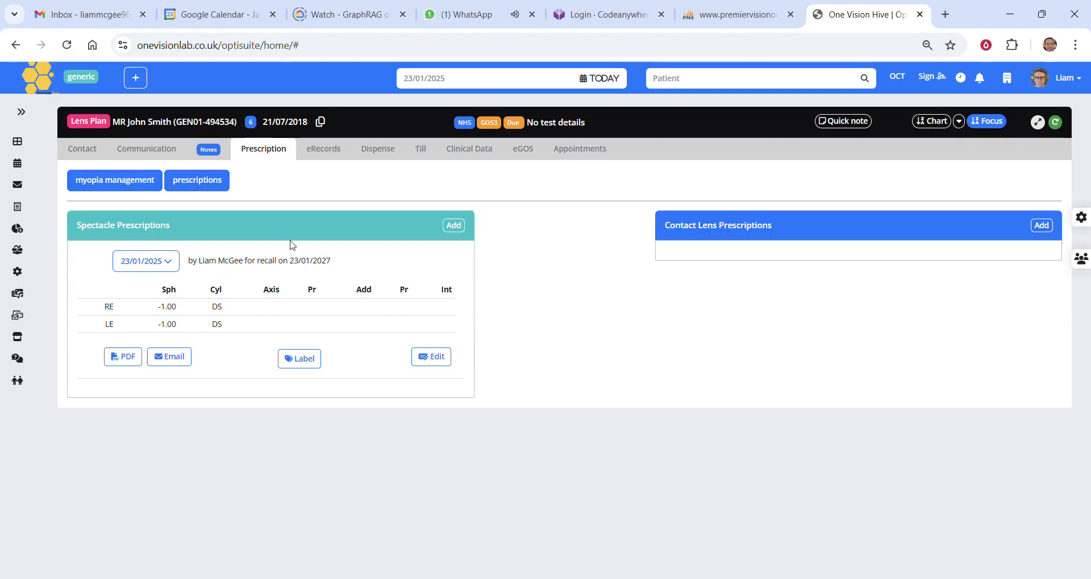
# Review the myopia management projections for both eyes and return to the prescription list
pyautogui.click(118, 190)
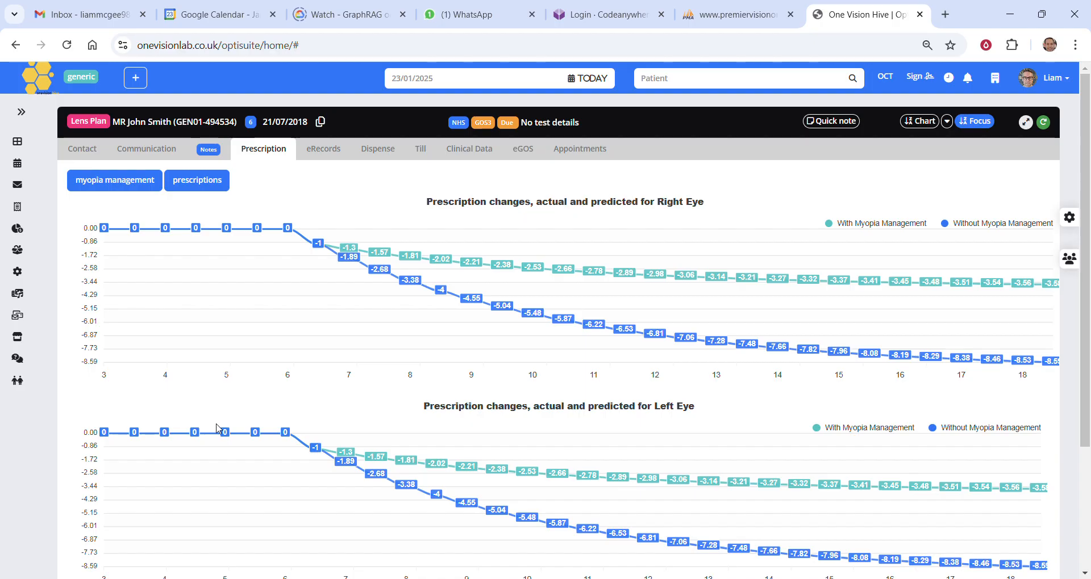
pyautogui.scroll(-4, 387, 363)
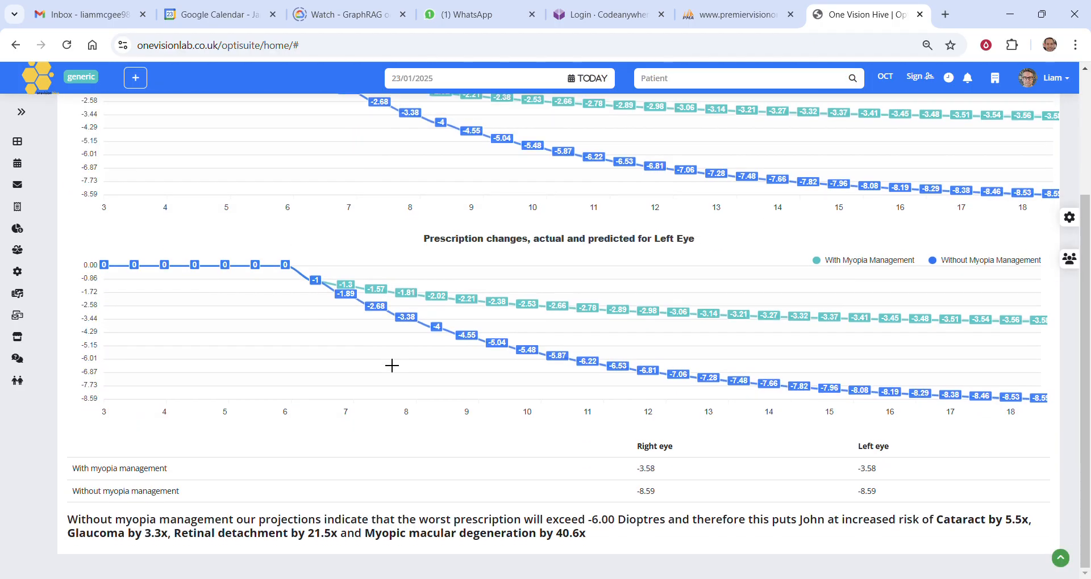
pyautogui.scroll(4, 390, 365)
pyautogui.click(200, 180)
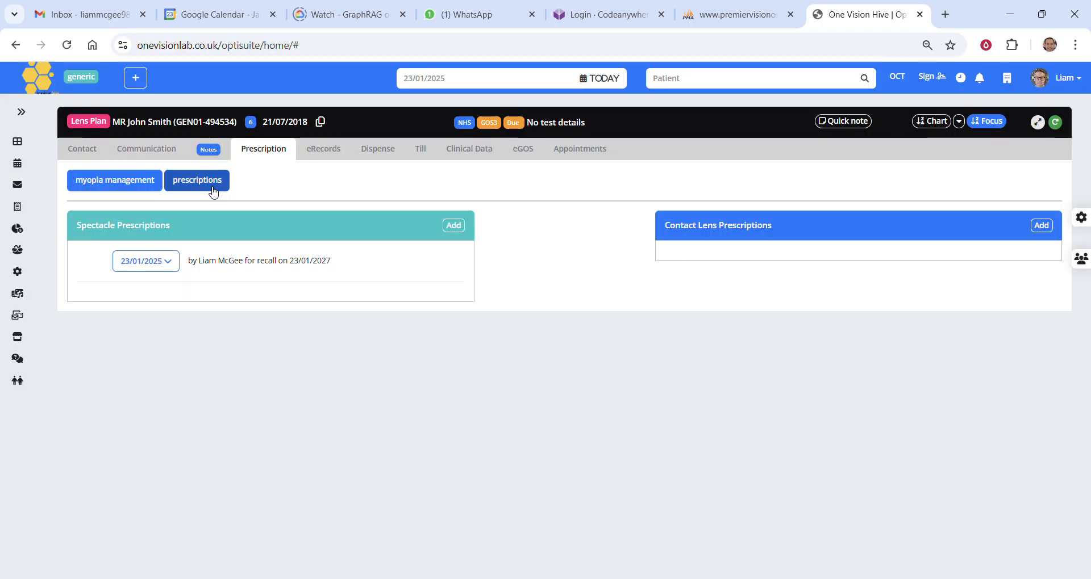
# Add an eye exam record from the personal Routine Adult template and look over its prefilled sections
pyautogui.click(332, 158)
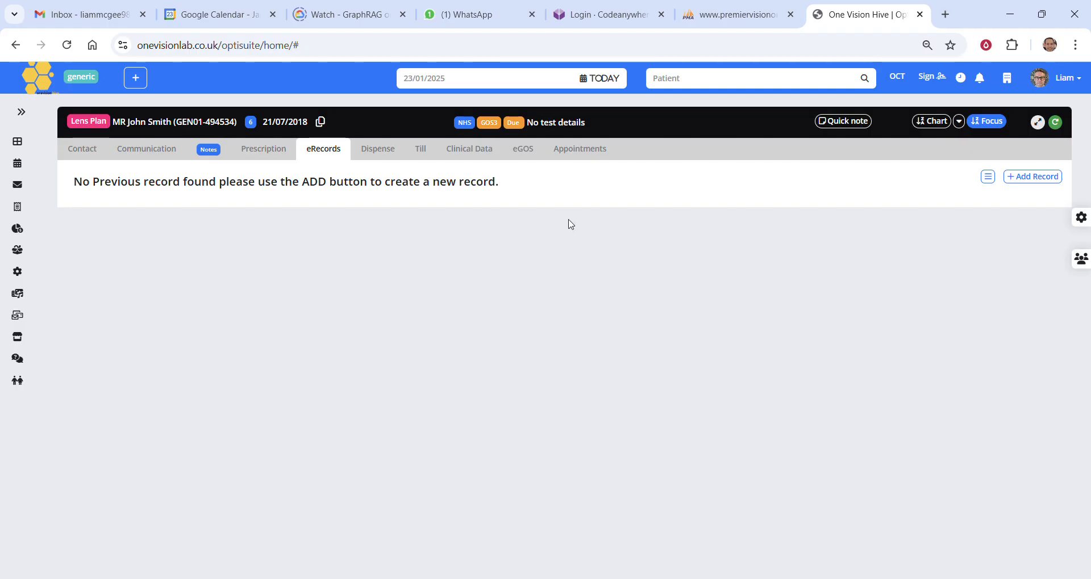
pyautogui.click(1016, 178)
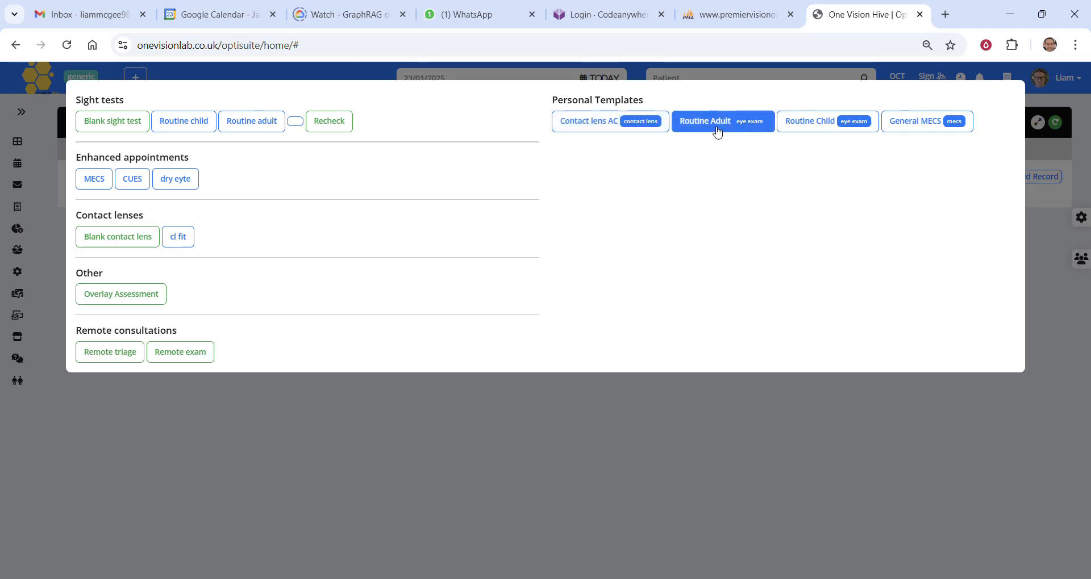
pyautogui.click(720, 129)
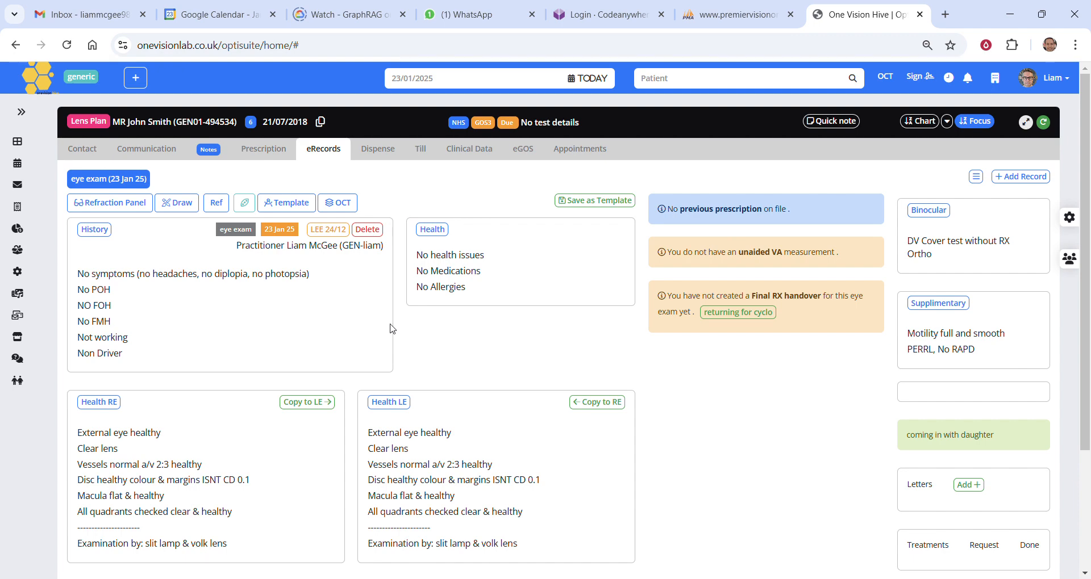
pyautogui.scroll(-3, 131, 269)
pyautogui.scroll(3, 131, 270)
# Change the driving entry in the eye exam's History section to "Driver"
pyautogui.click(136, 237)
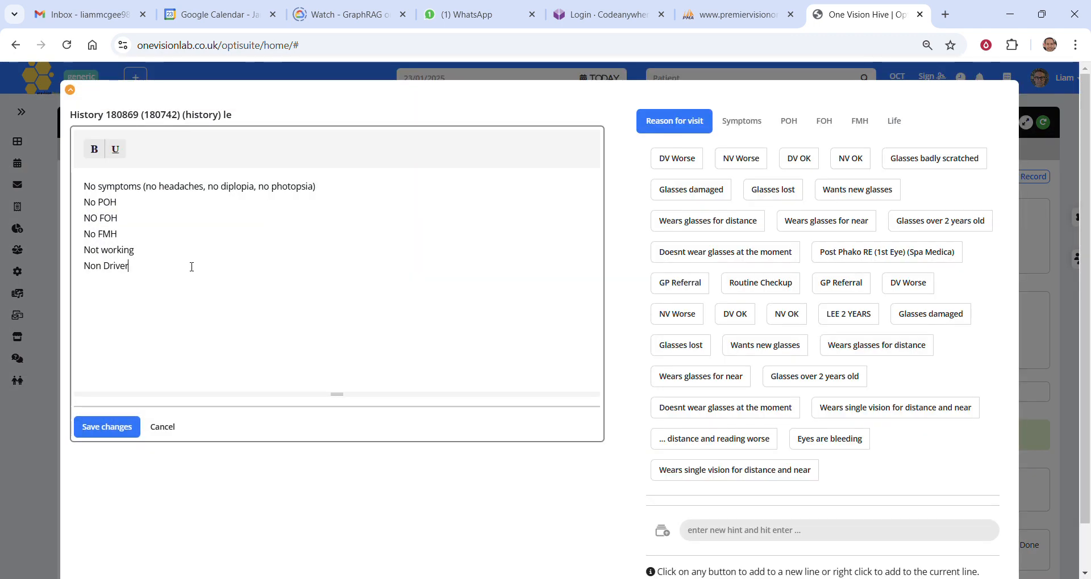
pyautogui.moveTo(187, 267); pyautogui.dragTo(79, 270)
pyautogui.write('Driver')
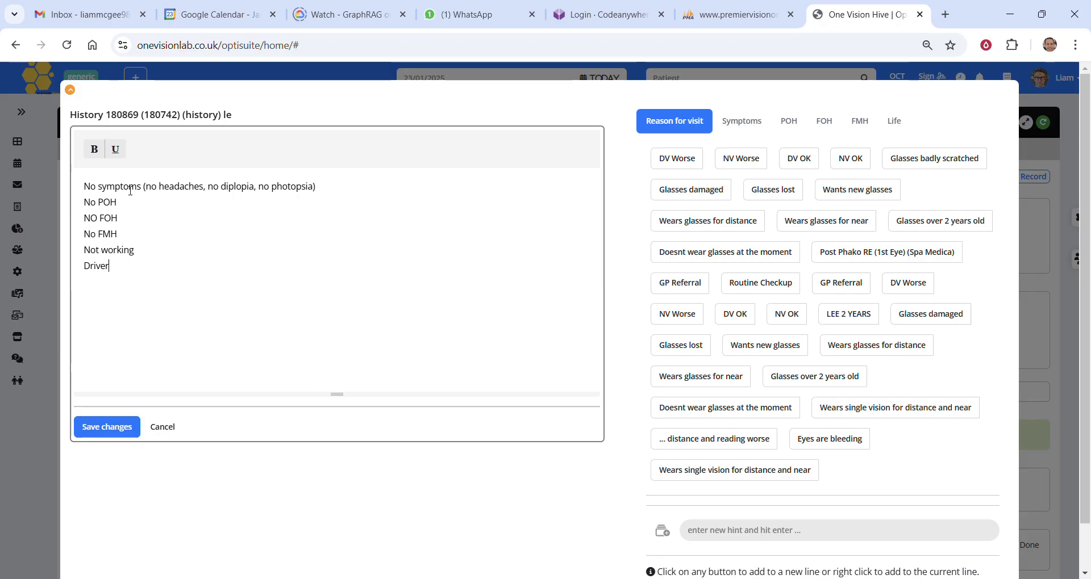
# Add the hints "Wears glasses for distance" and "Glasses damaged" above the symptoms line in the History section and save the changes
pyautogui.click(86, 187)
pyautogui.press('Return')
pyautogui.press('Return')
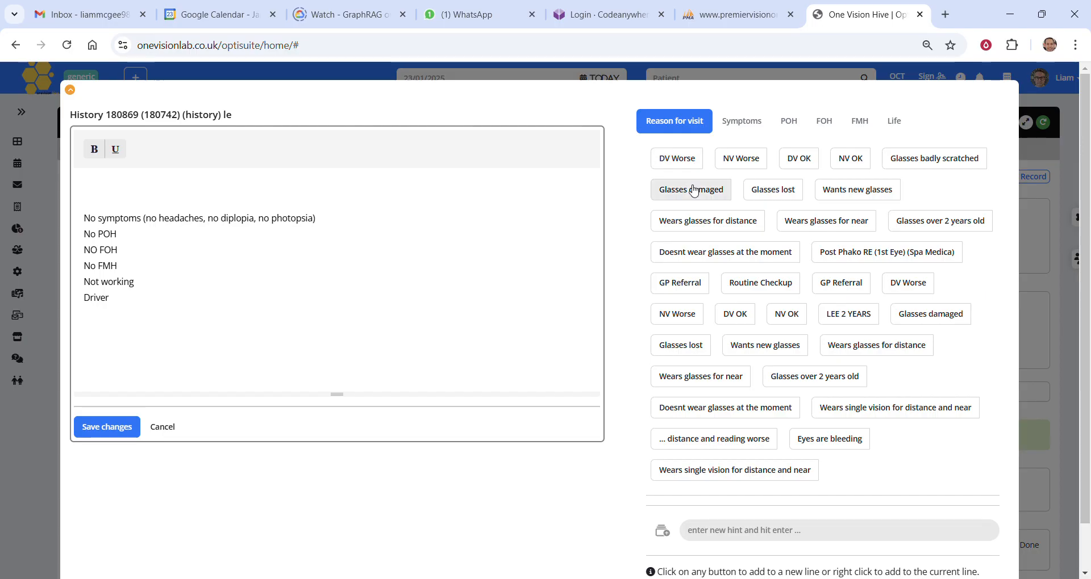
pyautogui.click(690, 222)
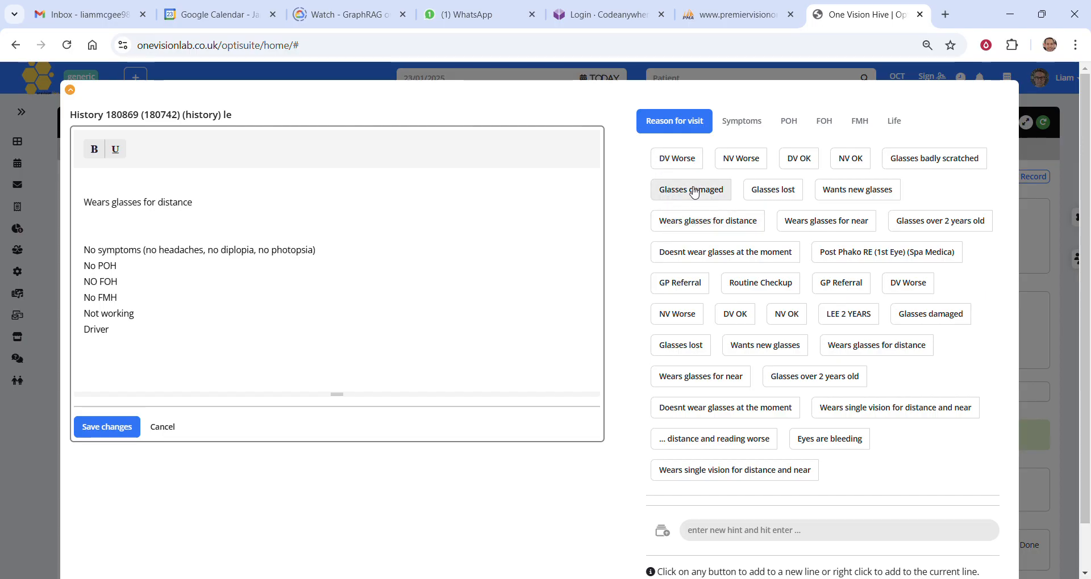
pyautogui.click(694, 192)
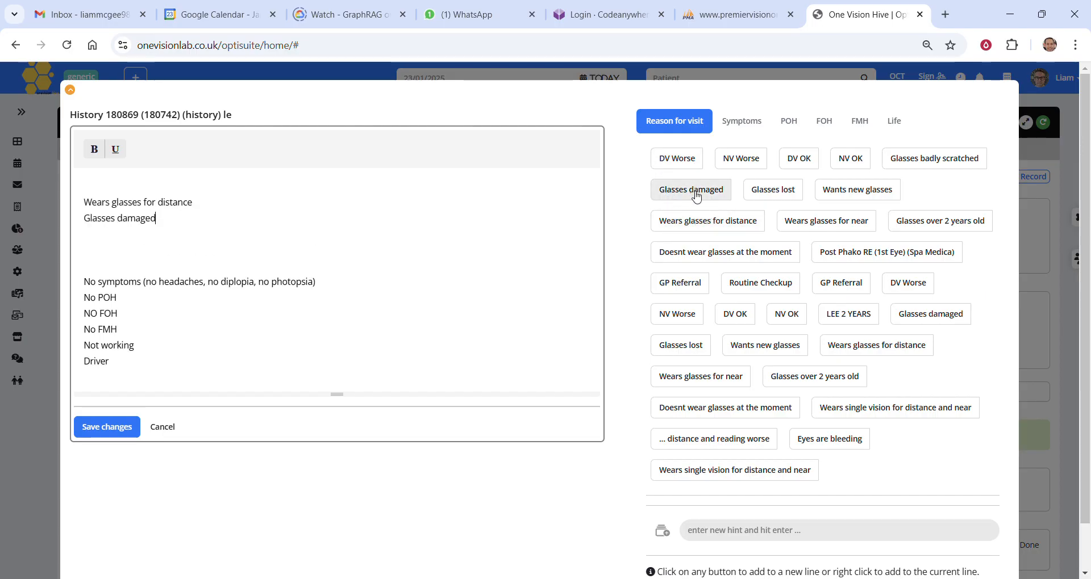
pyautogui.click(94, 427)
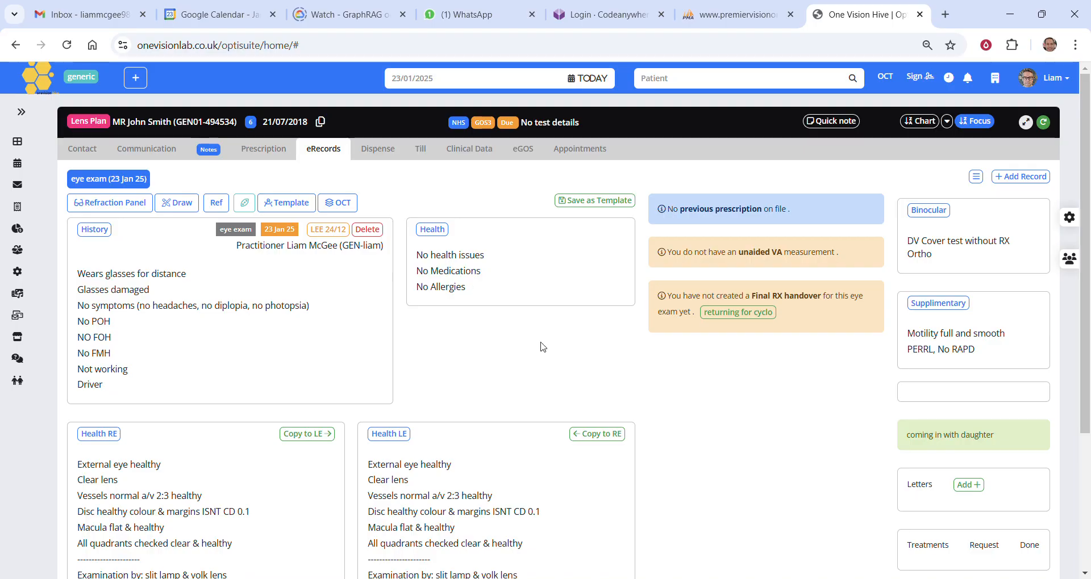
# Create a new SVDV dispense for the patient
pyautogui.click(376, 153)
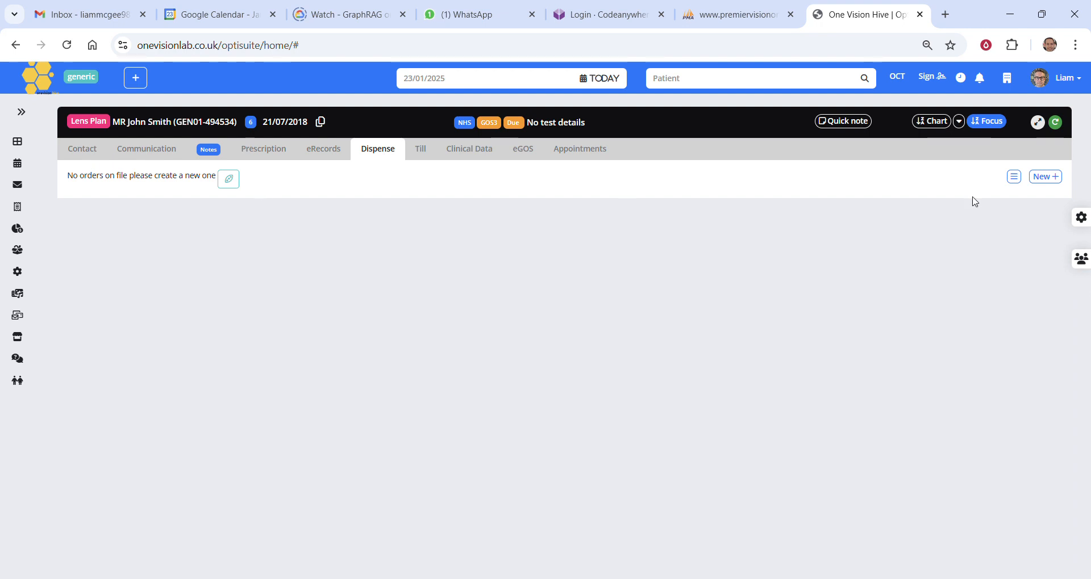
pyautogui.click(1042, 178)
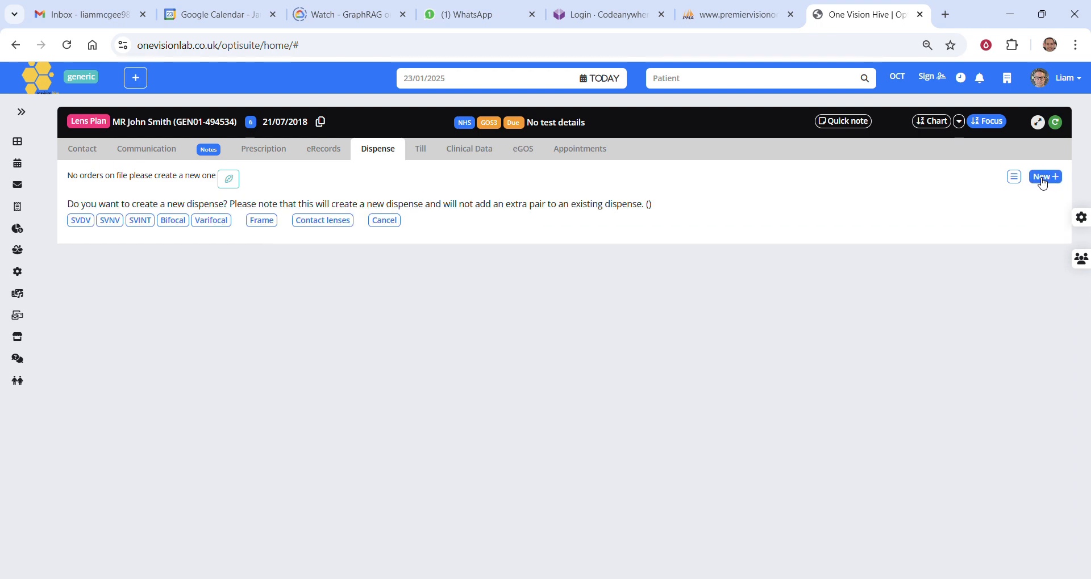
pyautogui.click(82, 222)
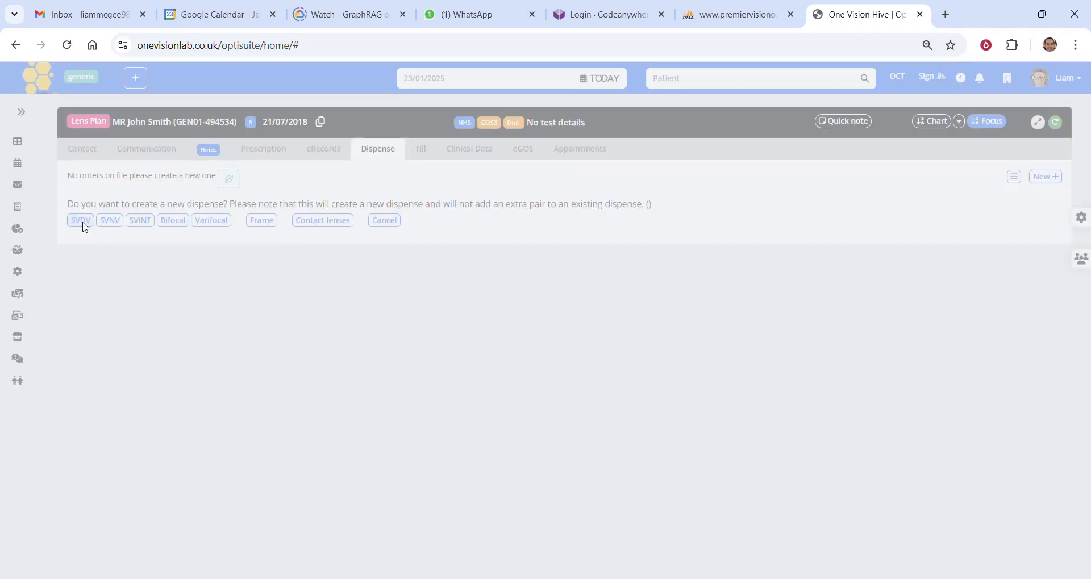
# Search the frames for "omar", rerun the search without a keyword and select the blue Ted Baker frame for the SVDV dispense
pyautogui.click(108, 282)
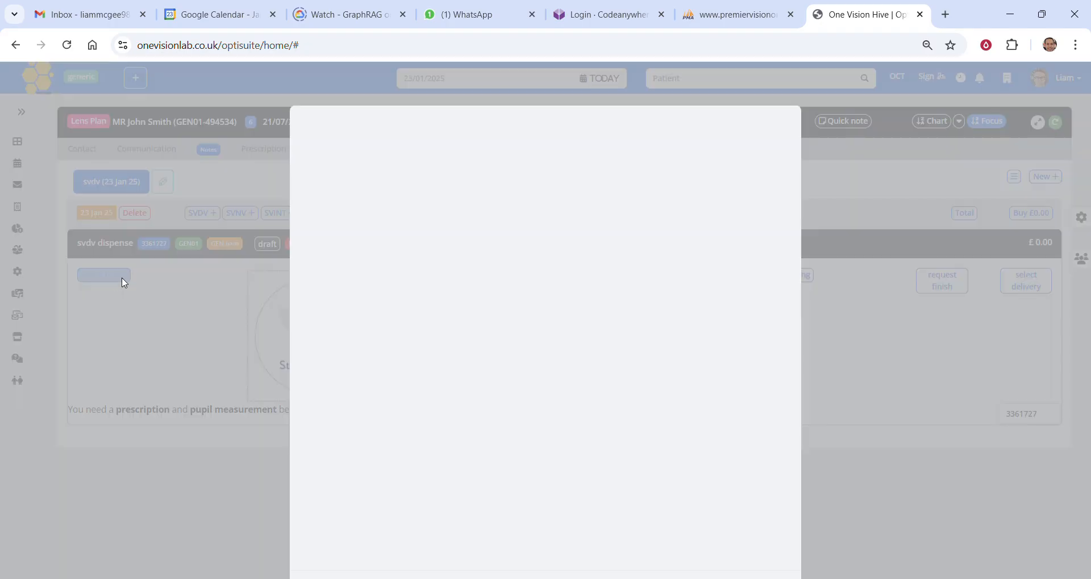
pyautogui.write('omar')
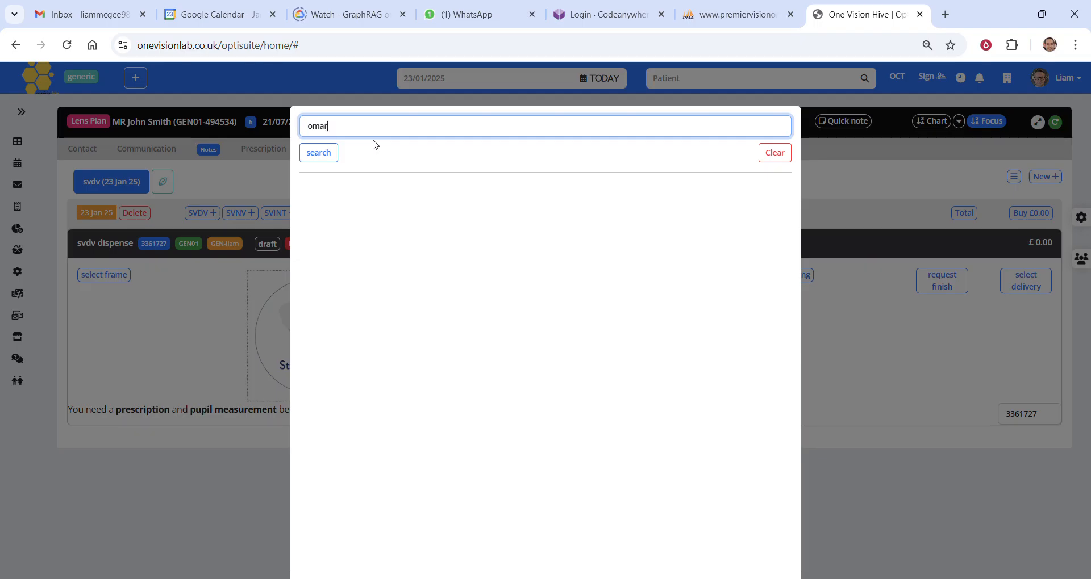
pyautogui.press('Return')
pyautogui.moveTo(335, 126); pyautogui.dragTo(293, 127)
pyautogui.press('BackSpace')
pyautogui.press('Return')
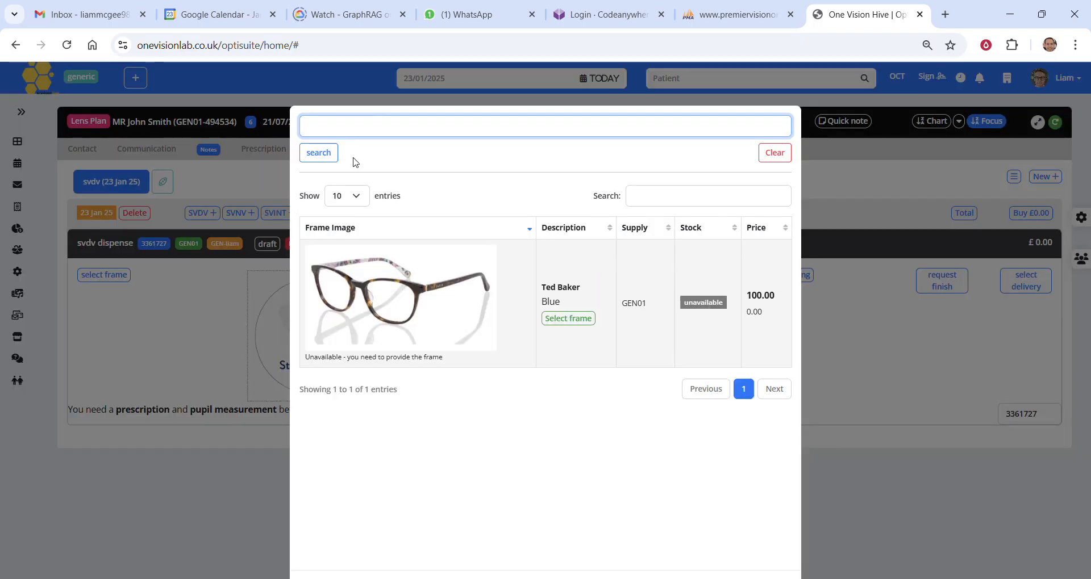
pyautogui.click(353, 158)
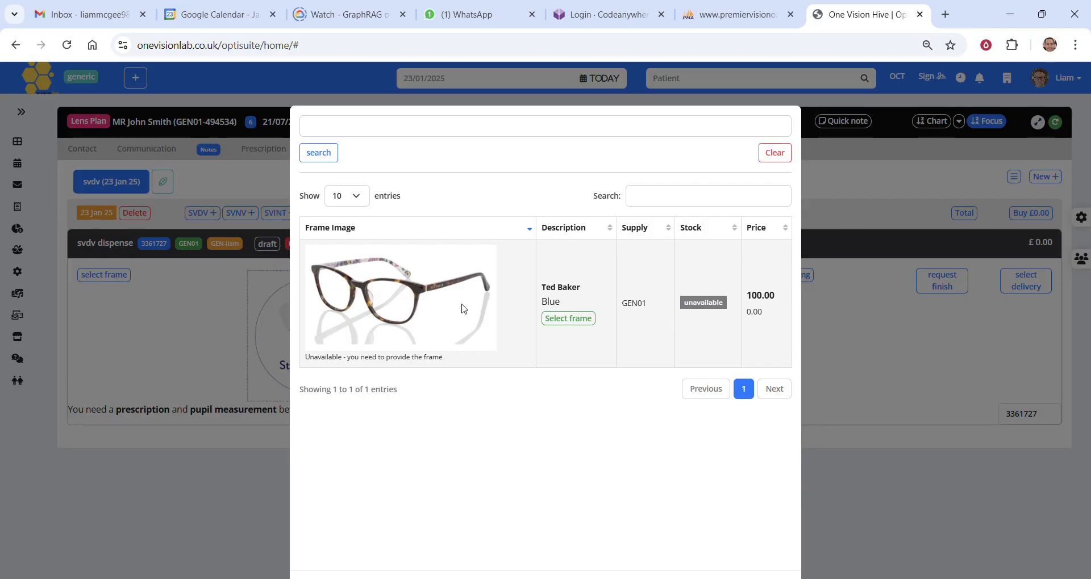
pyautogui.click(559, 319)
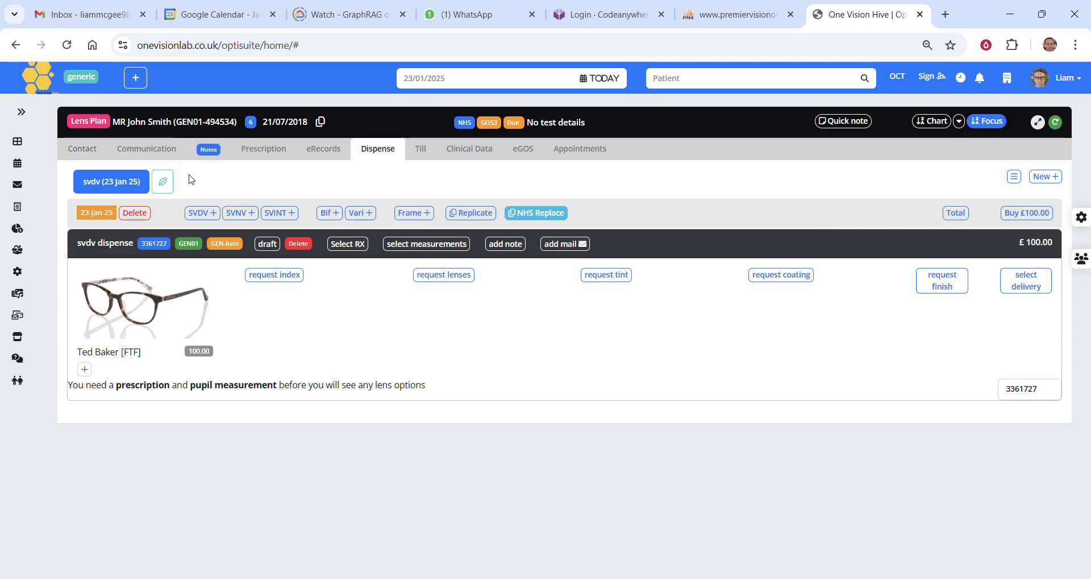
# Start a new till transaction for the patient and add the Private eye exam service
pyautogui.click(418, 153)
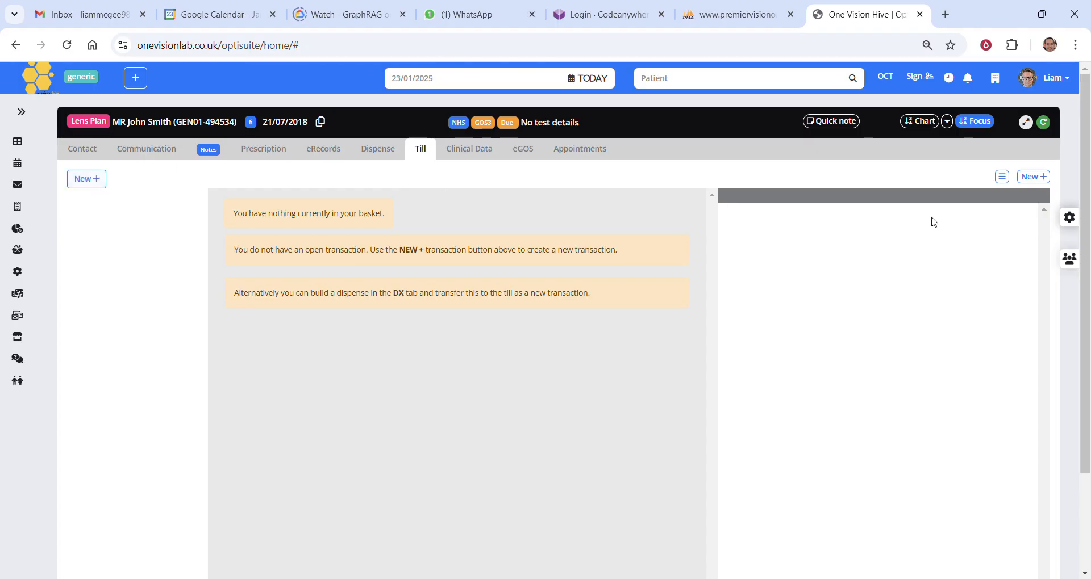
pyautogui.click(1031, 177)
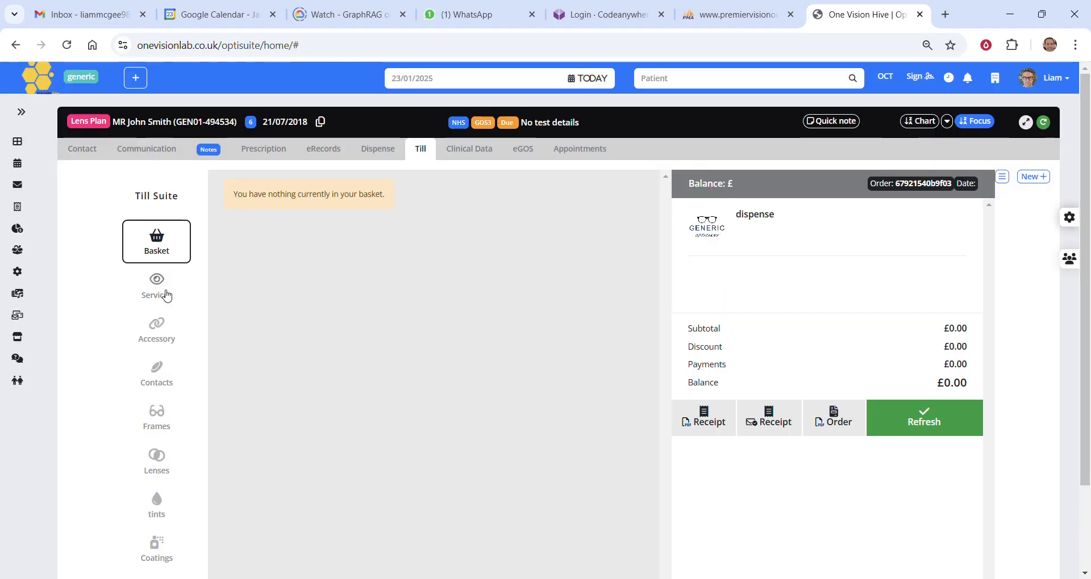
pyautogui.click(171, 294)
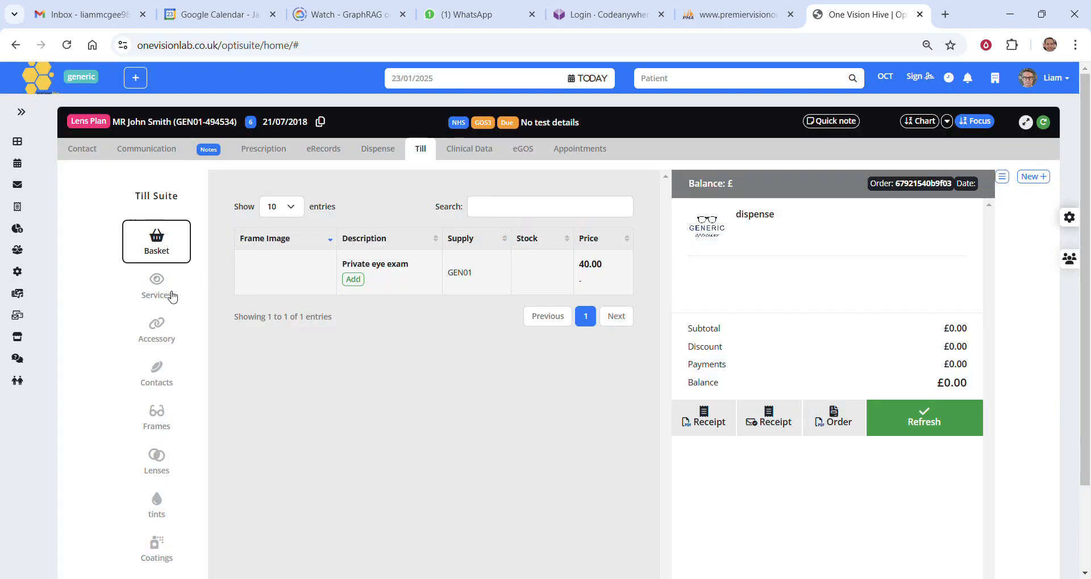
pyautogui.click(354, 289)
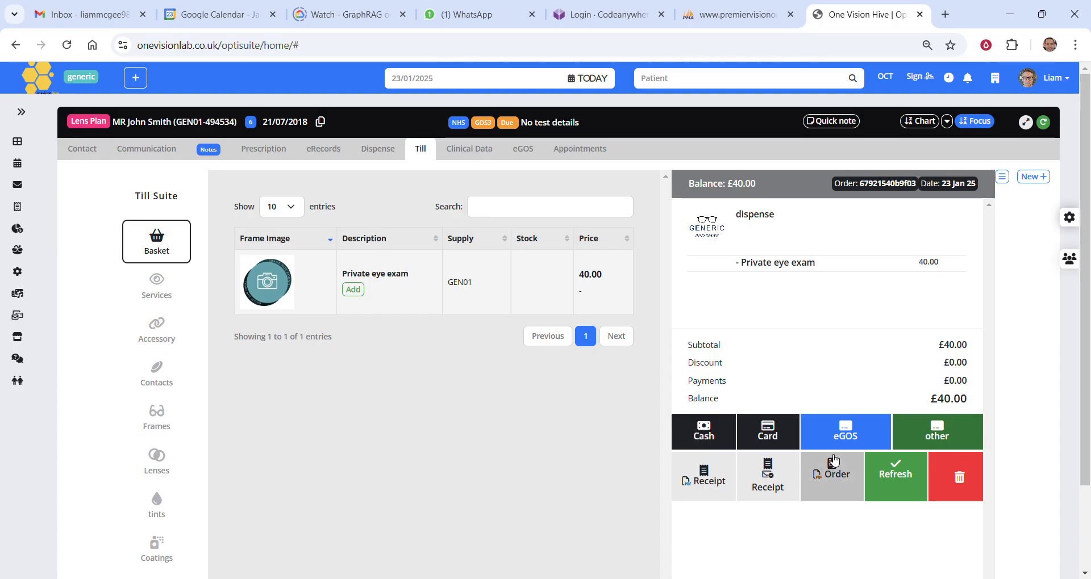
# Record a card payment of 40.00 for the eye exam transaction
pyautogui.click(794, 436)
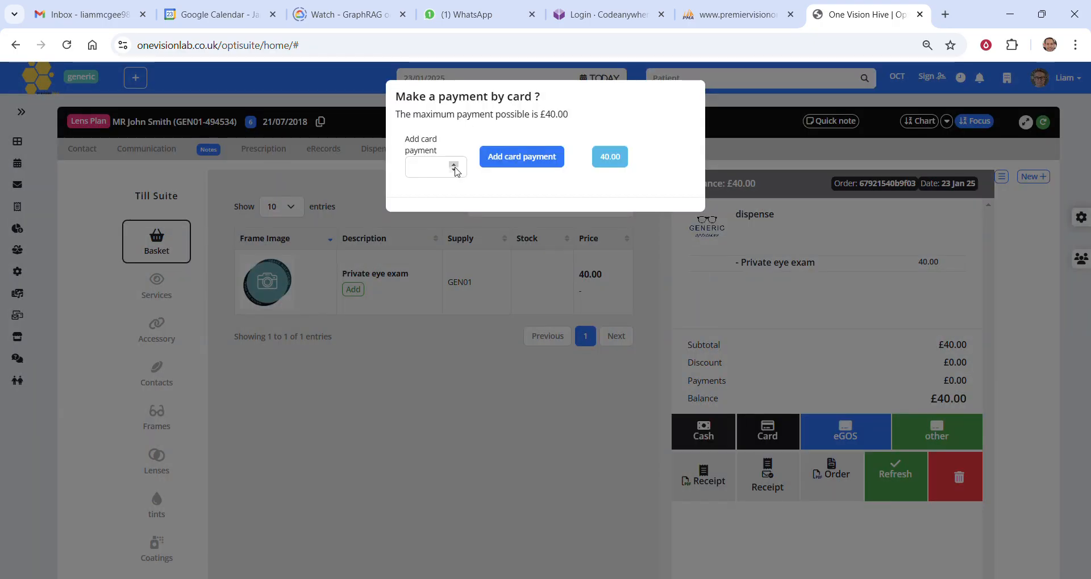
pyautogui.click(607, 162)
pyautogui.click(521, 166)
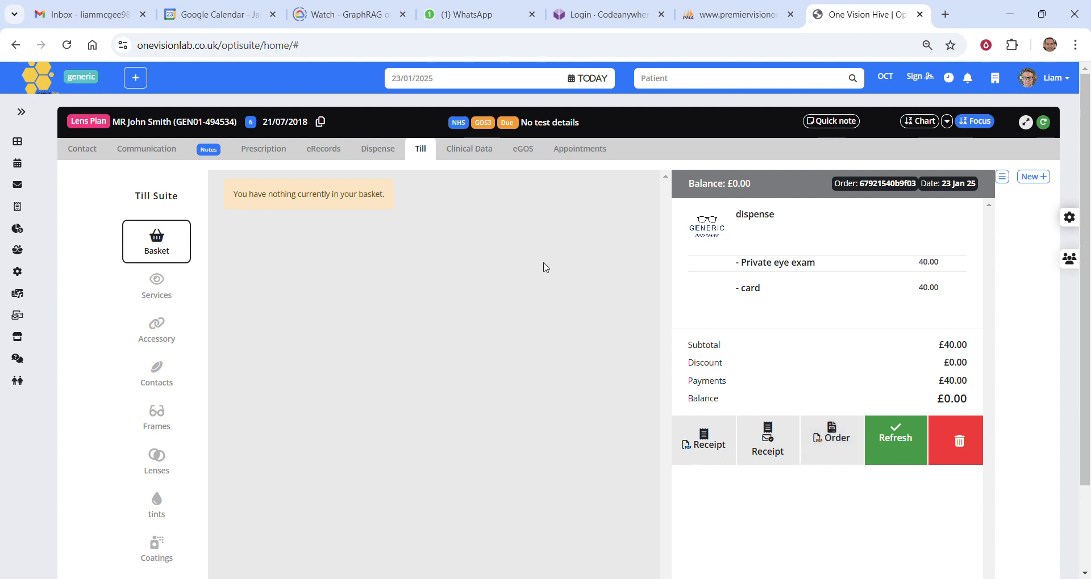
# Review the clinical data gallery's patient images, Shared Inbox and Clinical capture folders
pyautogui.click(469, 152)
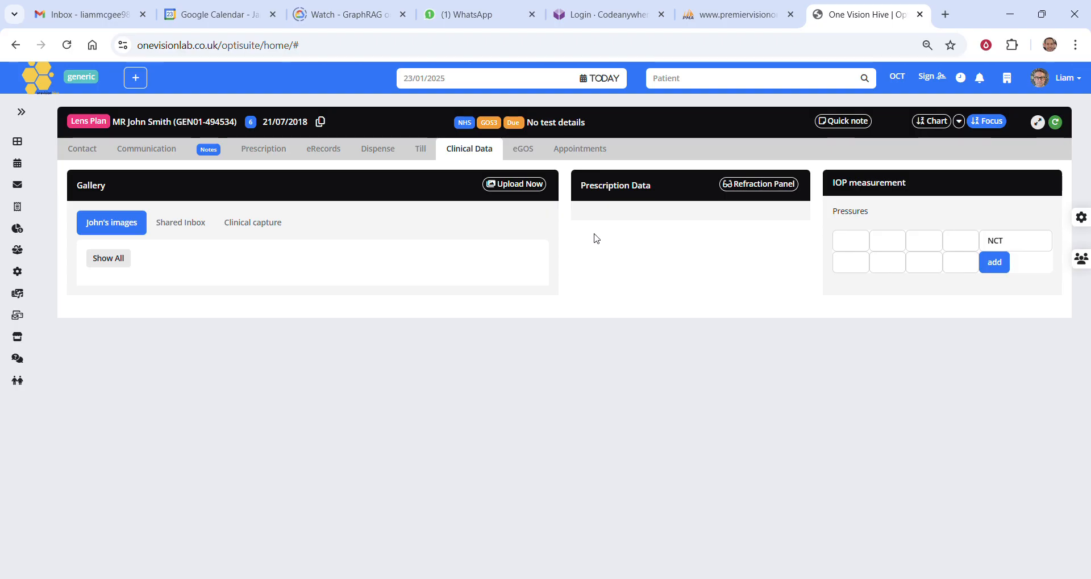
pyautogui.click(127, 224)
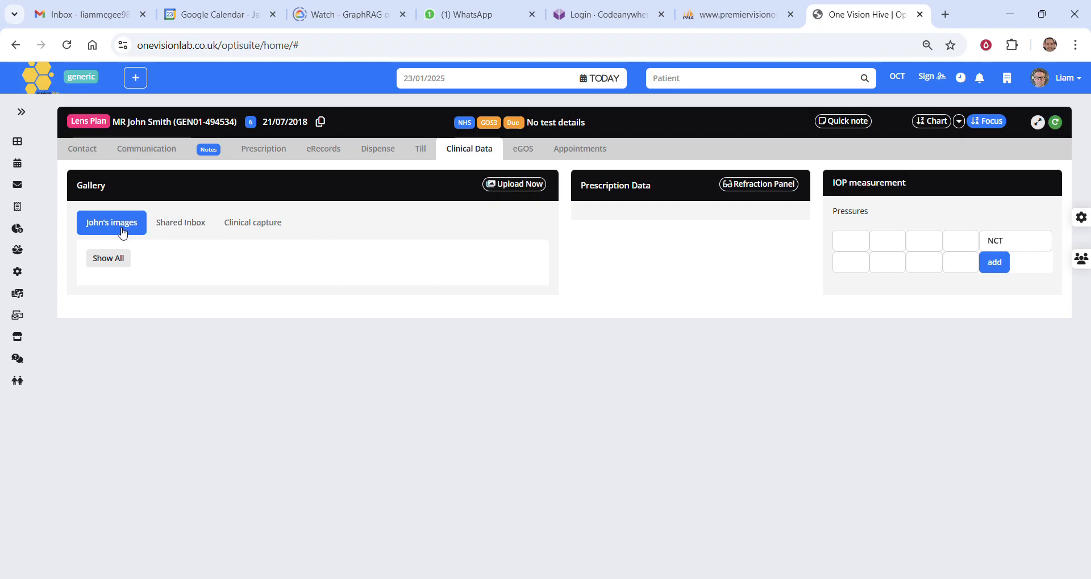
pyautogui.click(201, 235)
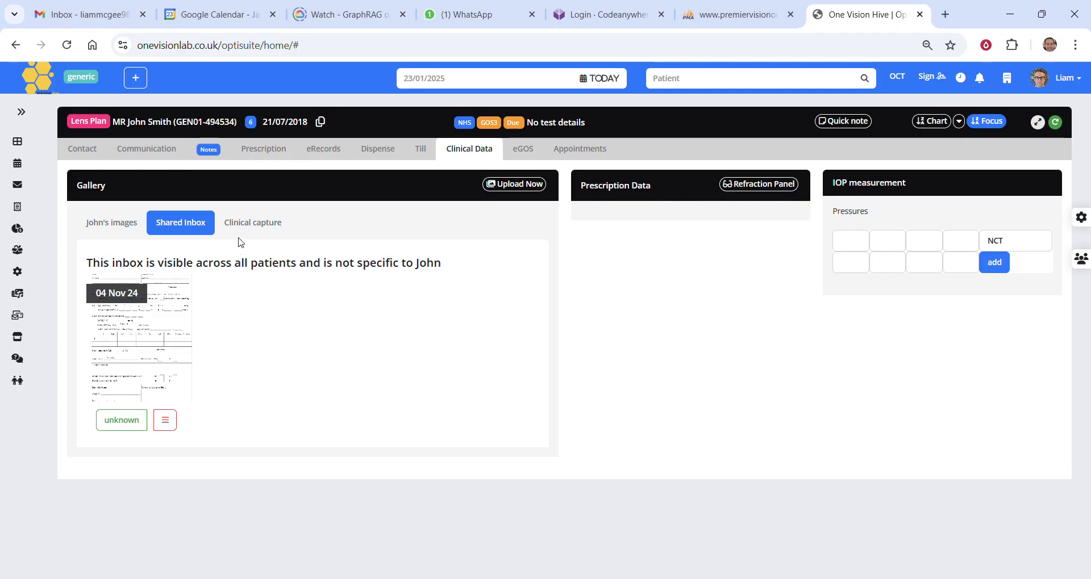
pyautogui.click(253, 224)
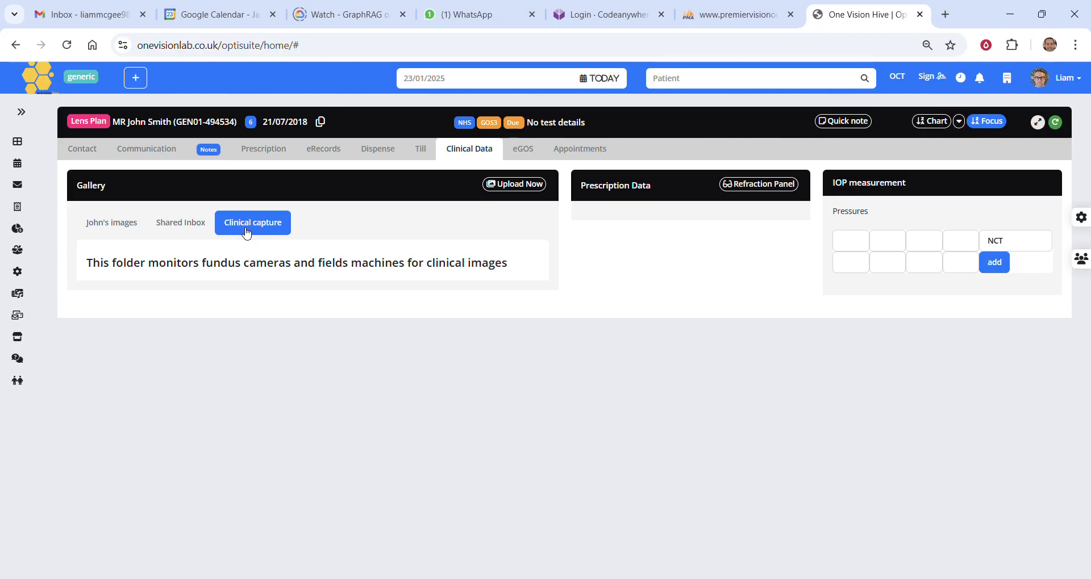
# Enter a sphere of +2.00 for both eyes with lens type SVDV in the refraction panel and save it as focimetry
pyautogui.click(787, 185)
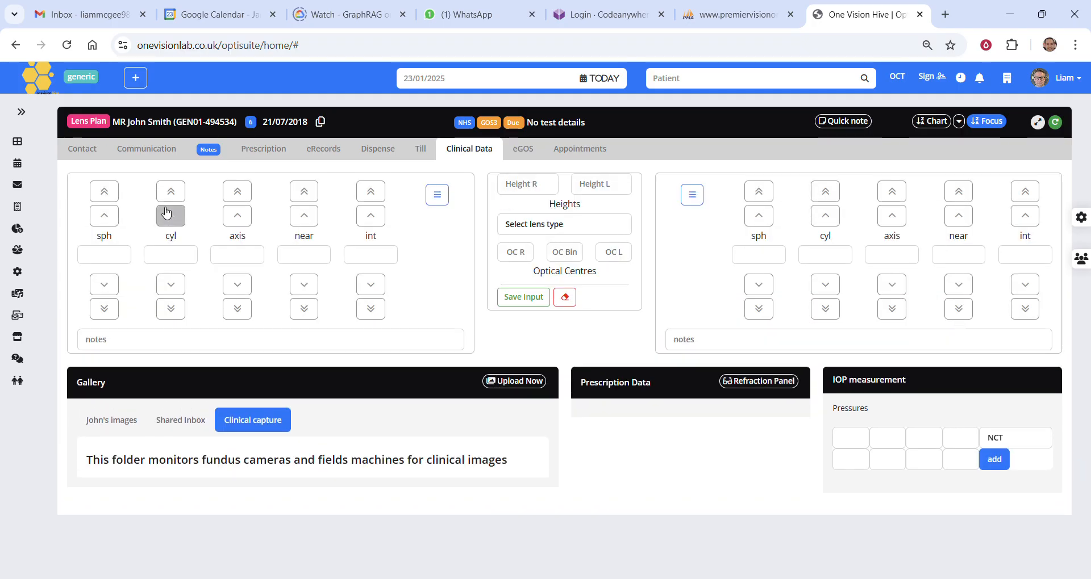
pyautogui.click(104, 192)
pyautogui.click(761, 197)
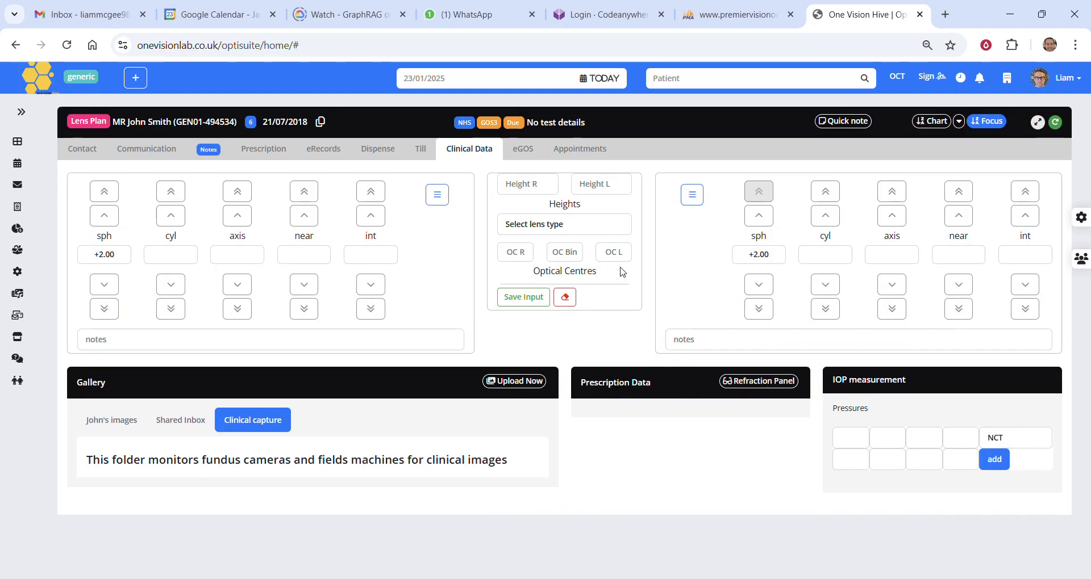
pyautogui.click(555, 229)
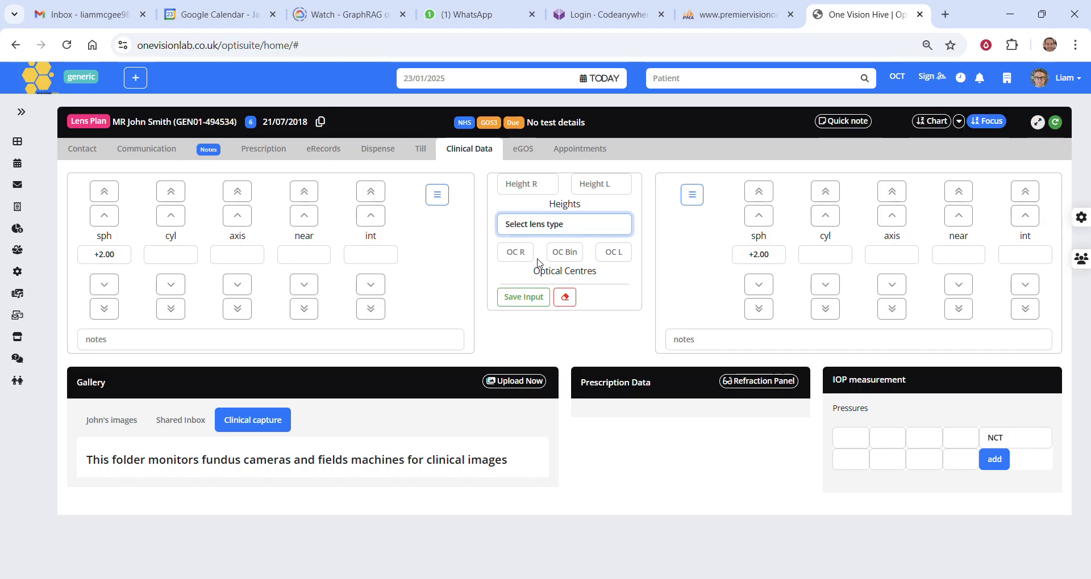
pyautogui.write('SVDV')
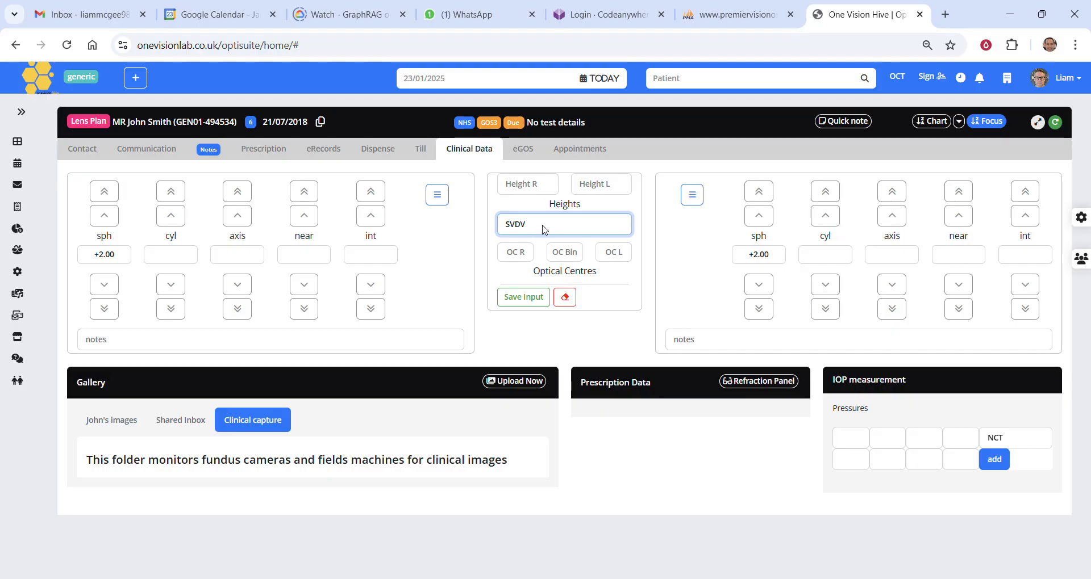
pyautogui.click(530, 295)
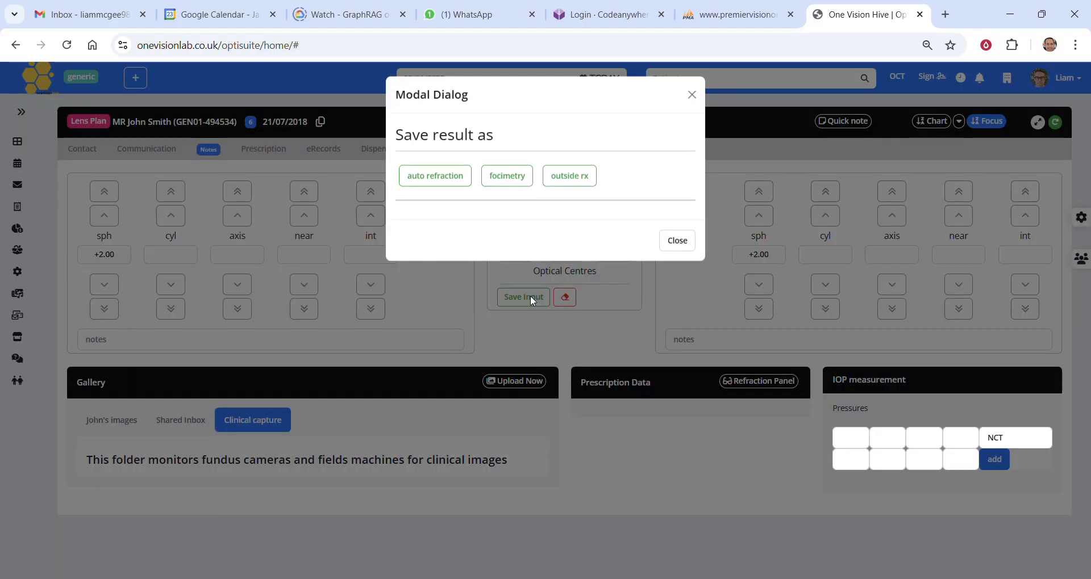
pyautogui.click(507, 179)
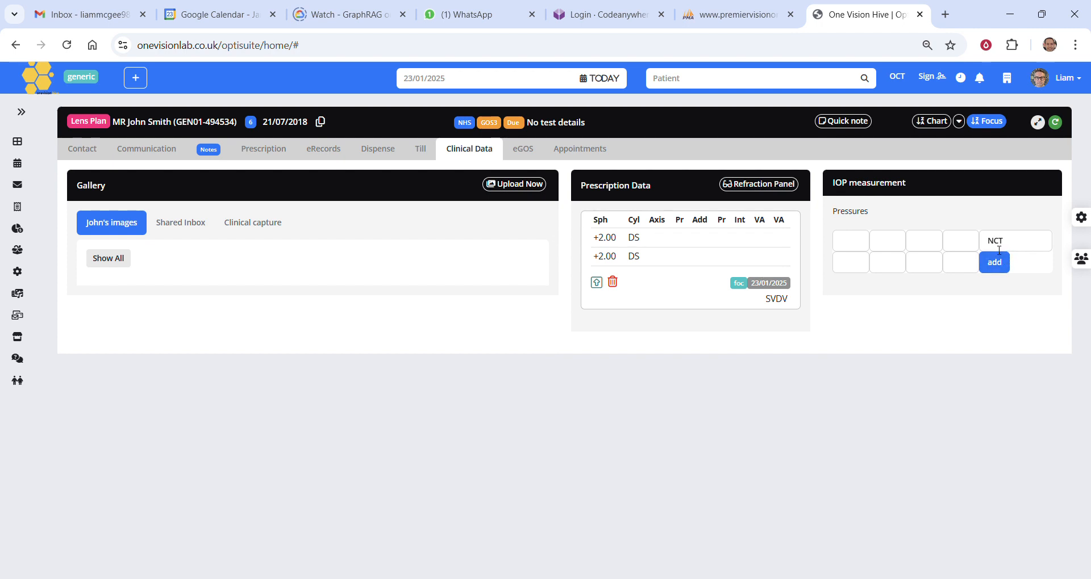
# Enter three IOP readings of 14 for each eye
pyautogui.click(859, 246)
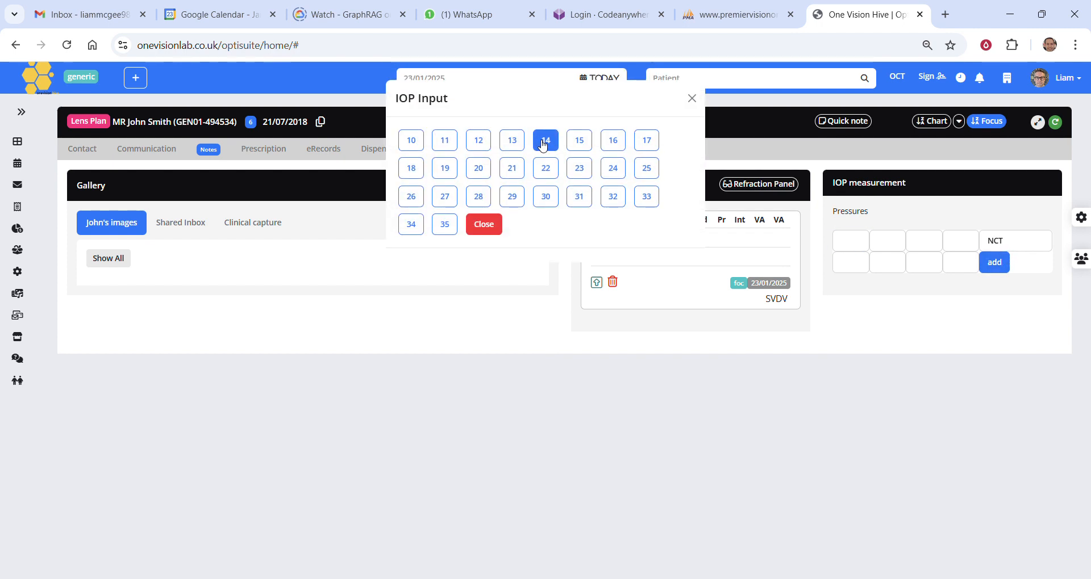
pyautogui.click(546, 142)
pyautogui.click(546, 142)
pyautogui.click(546, 142)
pyautogui.click(546, 142)
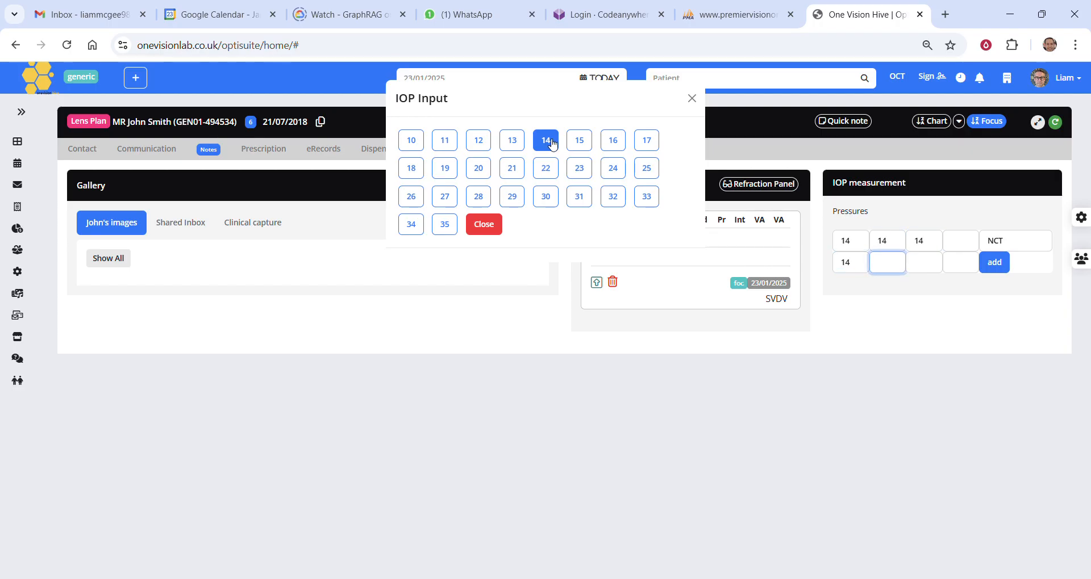
pyautogui.click(547, 142)
pyautogui.click(550, 142)
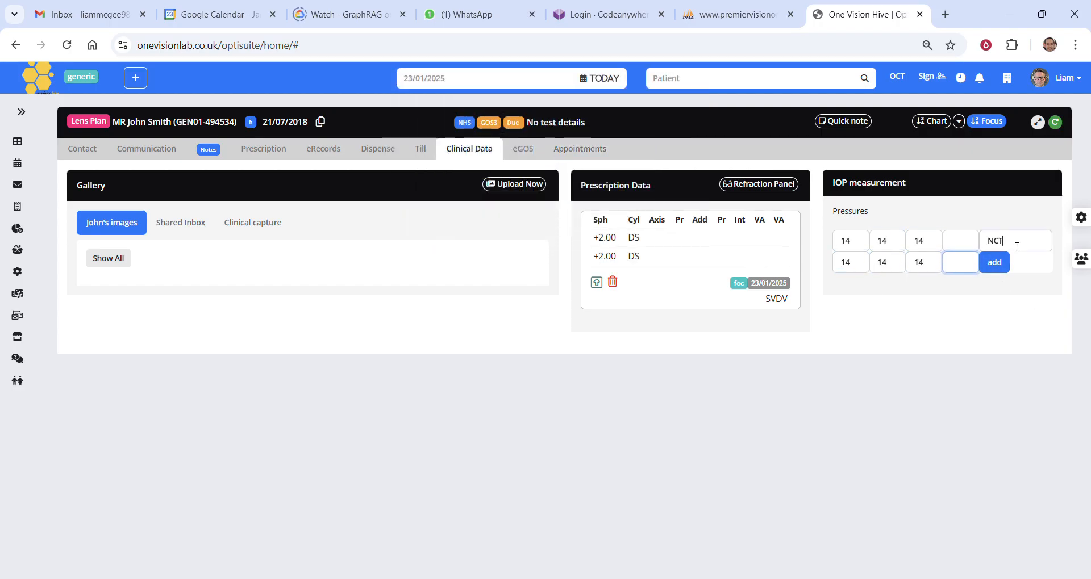
# Set the IOP measurement method to "golman" and add the measurement to the record
pyautogui.click(981, 246)
pyautogui.write('gol')
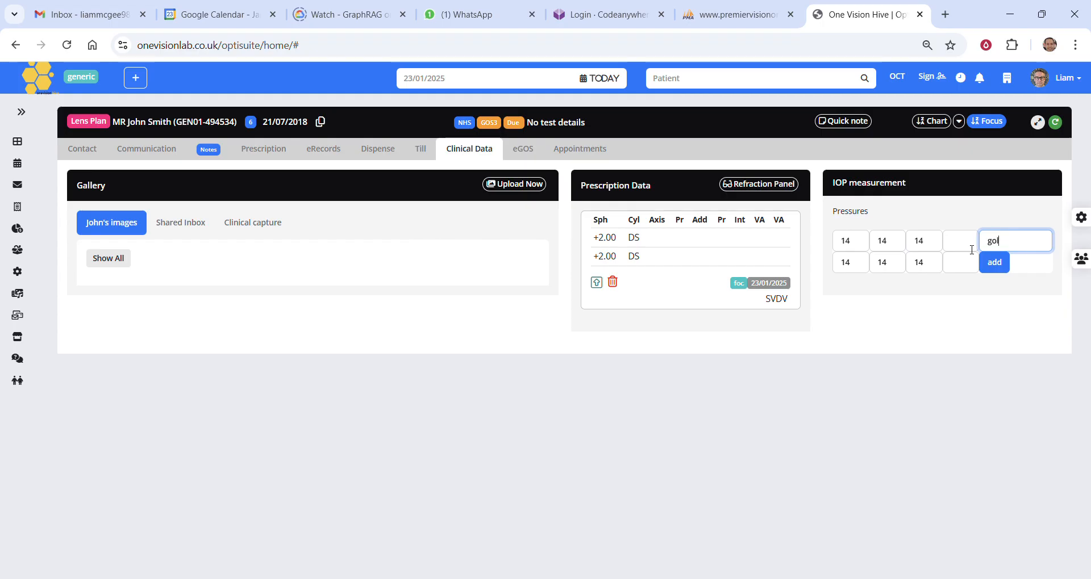
pyautogui.write('man')
pyautogui.click(995, 265)
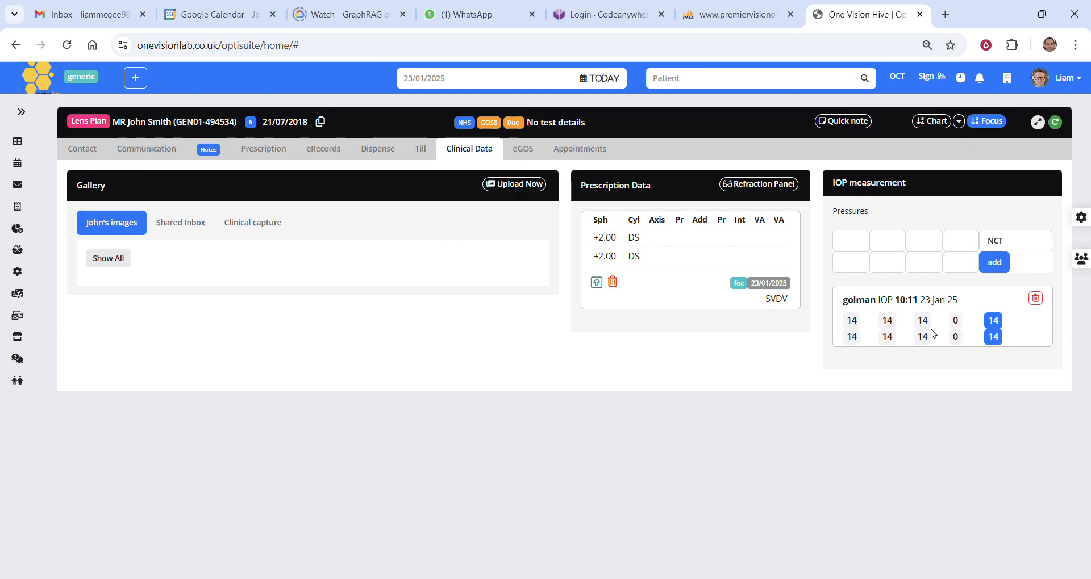
# Examine the added IOP measurement and the focimetry prescription in the patient's eye exam eRecord
pyautogui.moveTo(905, 300); pyautogui.dragTo(928, 302)
pyautogui.click(316, 155)
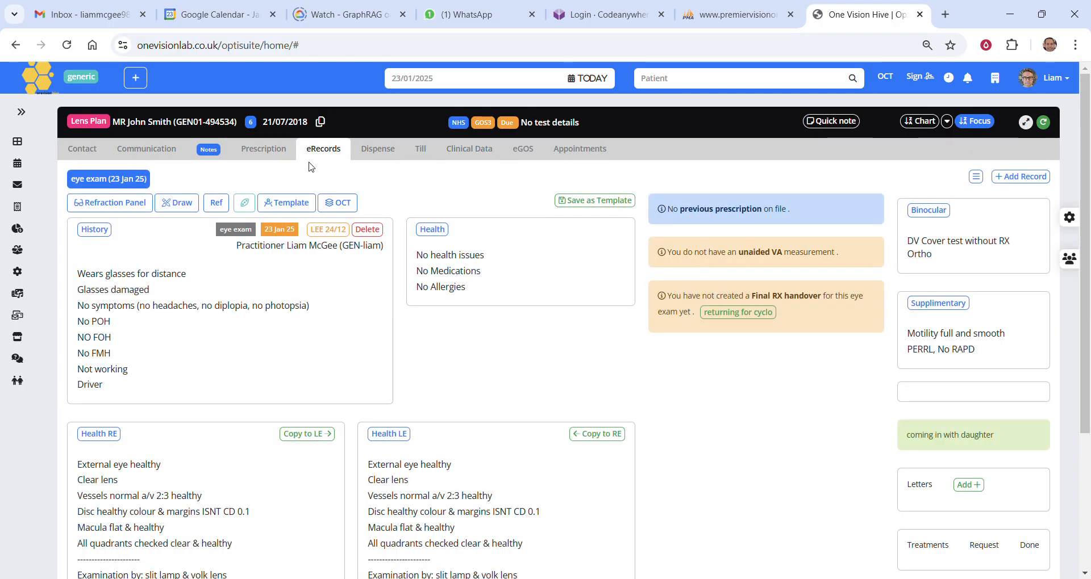
pyautogui.click(112, 181)
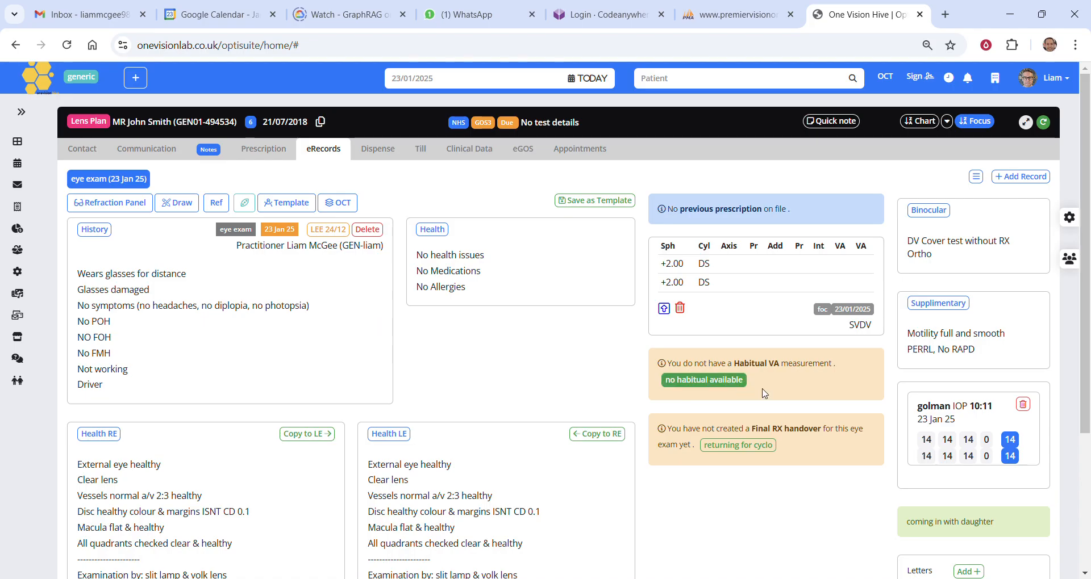
pyautogui.moveTo(921, 440); pyautogui.dragTo(1011, 453)
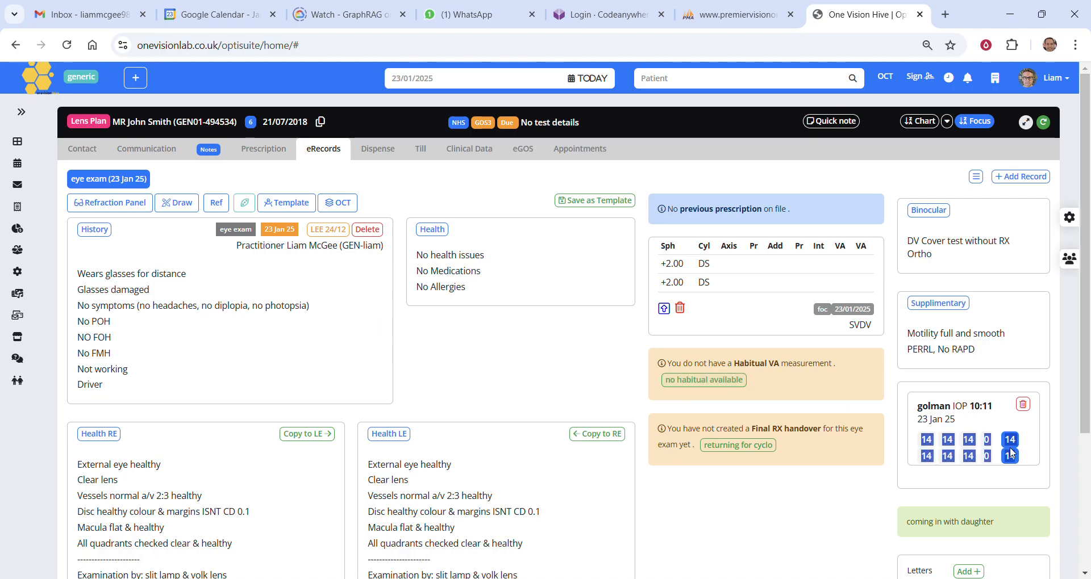
pyautogui.moveTo(658, 257); pyautogui.dragTo(713, 284)
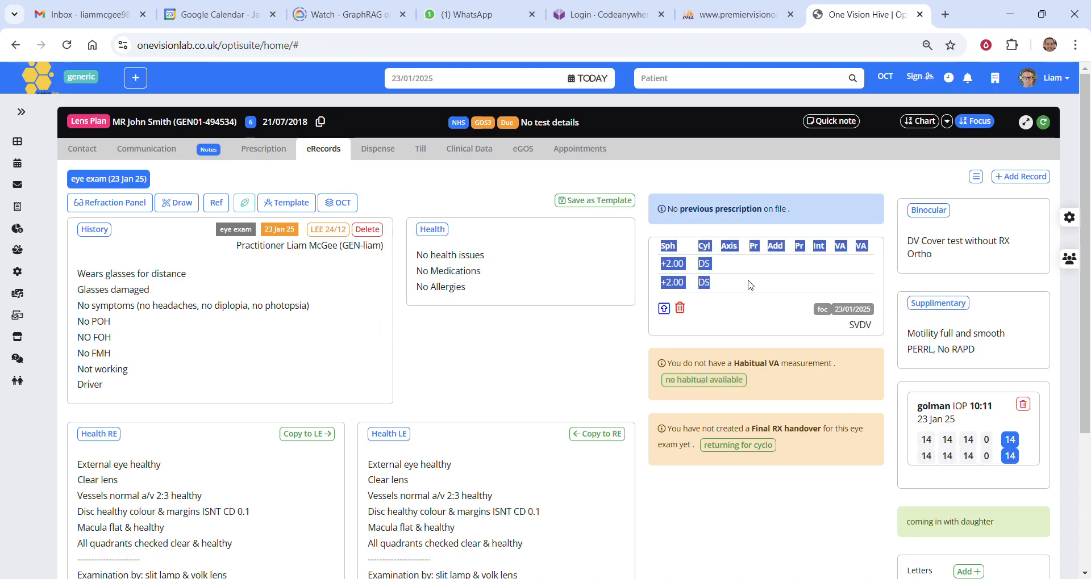
pyautogui.click(732, 280)
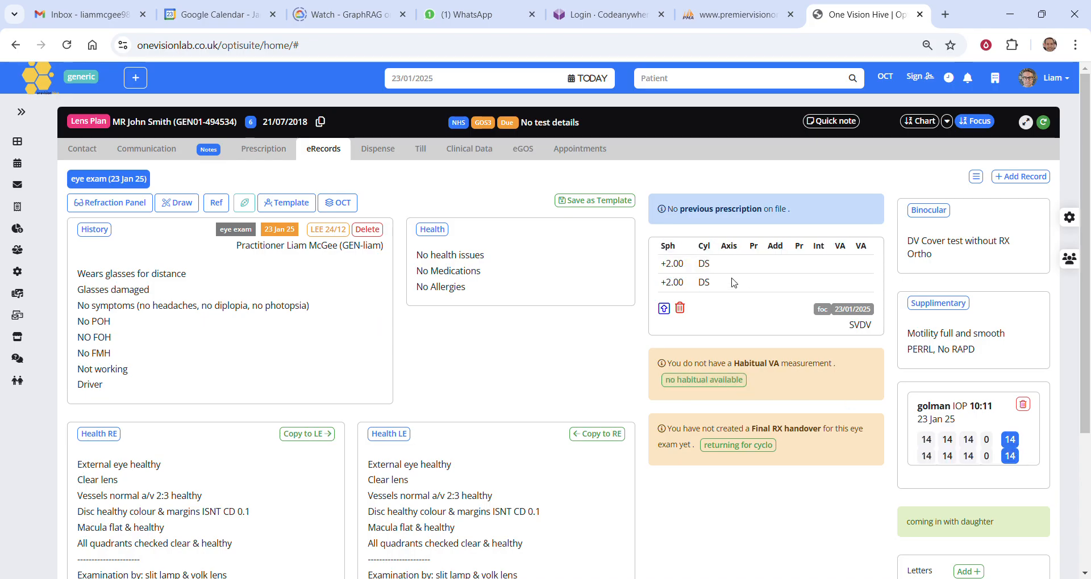
# View the patient's eGOS page and check appointment availability for eye exam, diagnostic, frame, contact lens and enhanced service
pyautogui.click(526, 159)
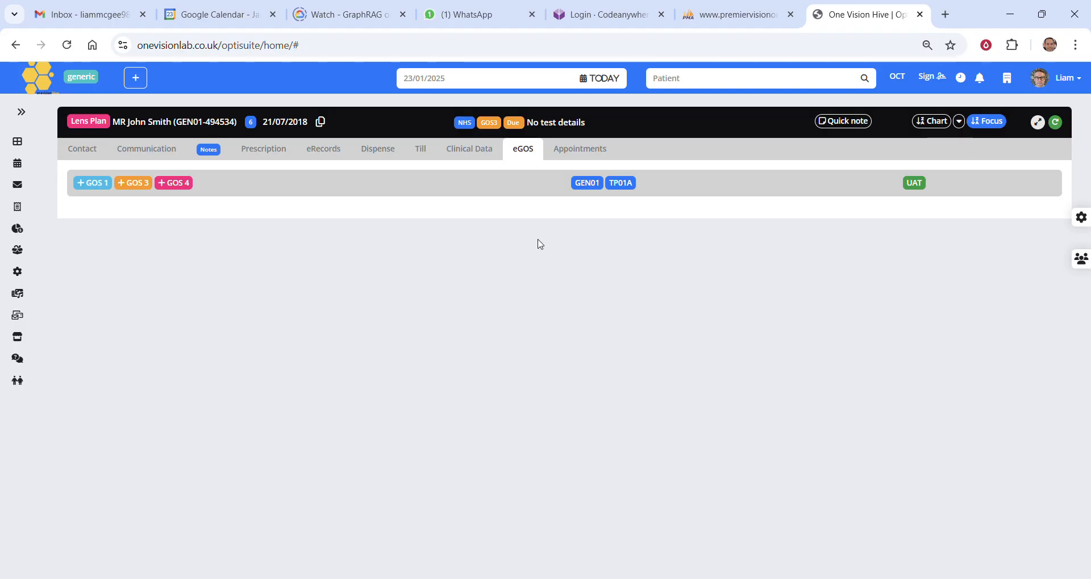
pyautogui.click(574, 150)
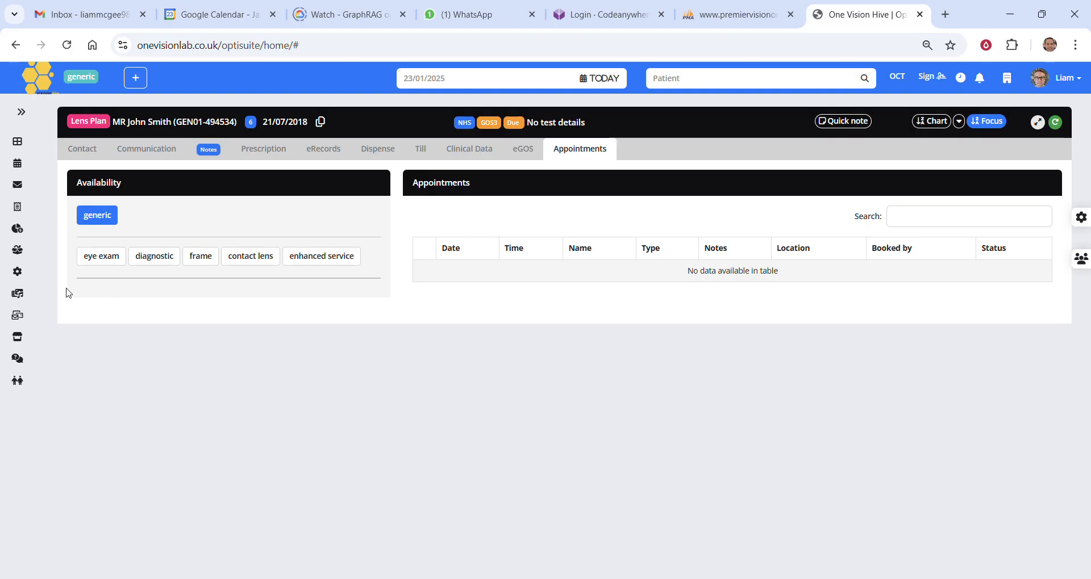
pyautogui.click(111, 263)
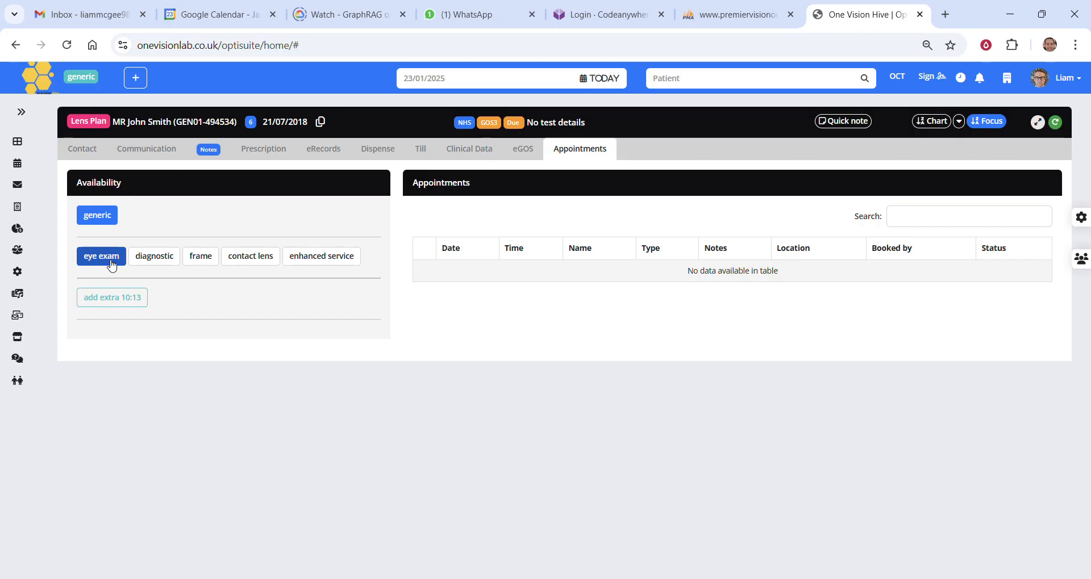
pyautogui.click(148, 258)
pyautogui.click(201, 256)
pyautogui.click(238, 259)
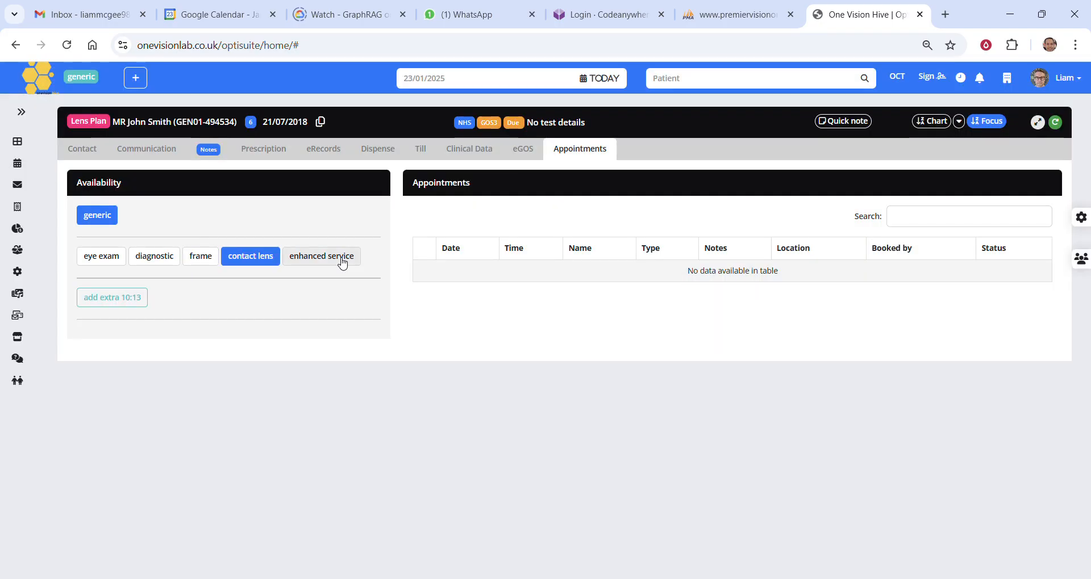
pyautogui.click(338, 257)
# Book the patient an extra eye exam slot at 10:13 as a Private Eye Exam, confirmed without SMS
pyautogui.click(122, 259)
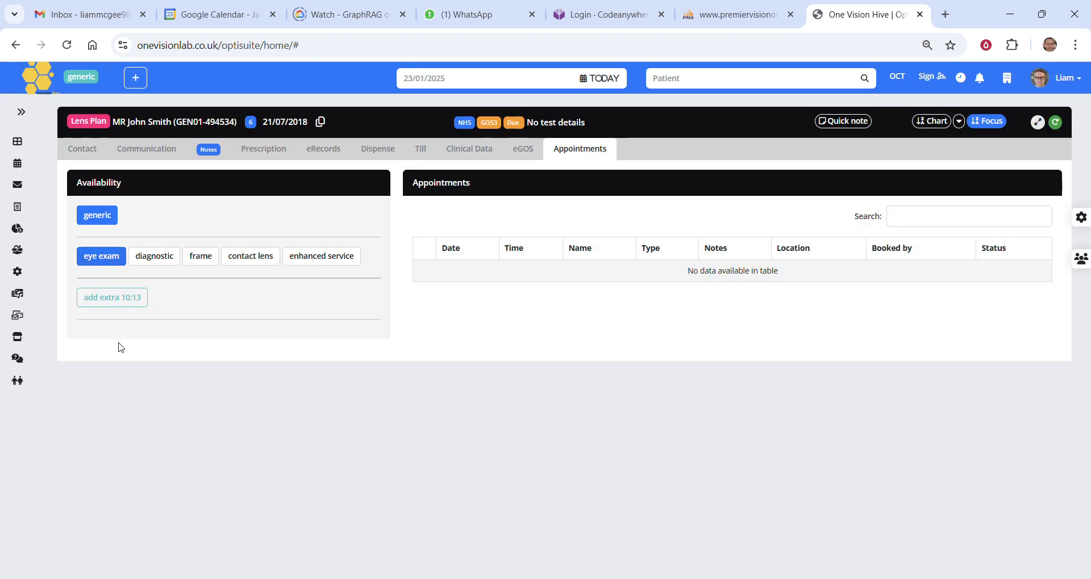
pyautogui.click(122, 307)
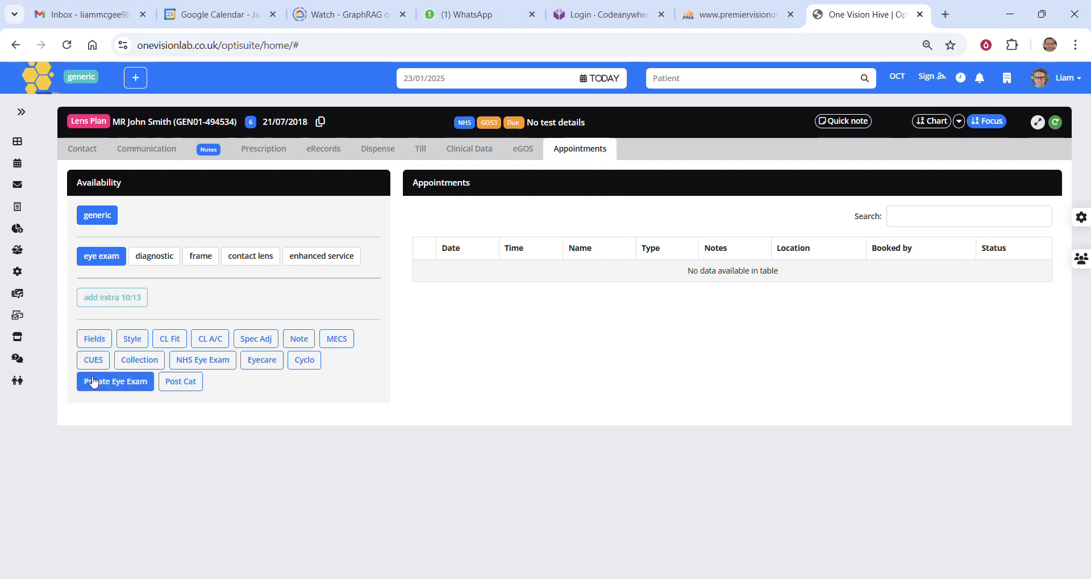
pyautogui.click(131, 389)
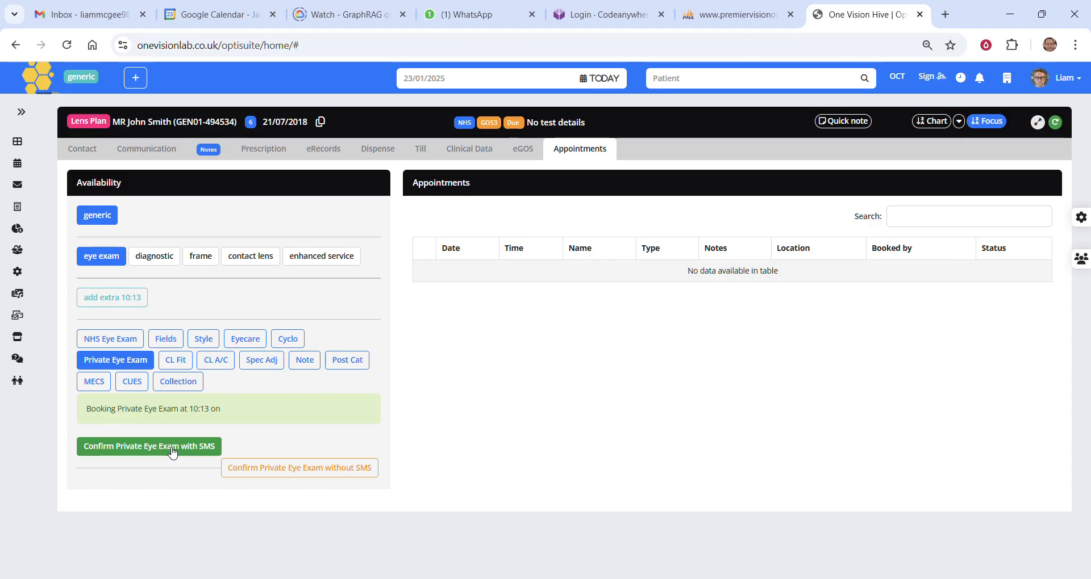
pyautogui.click(312, 475)
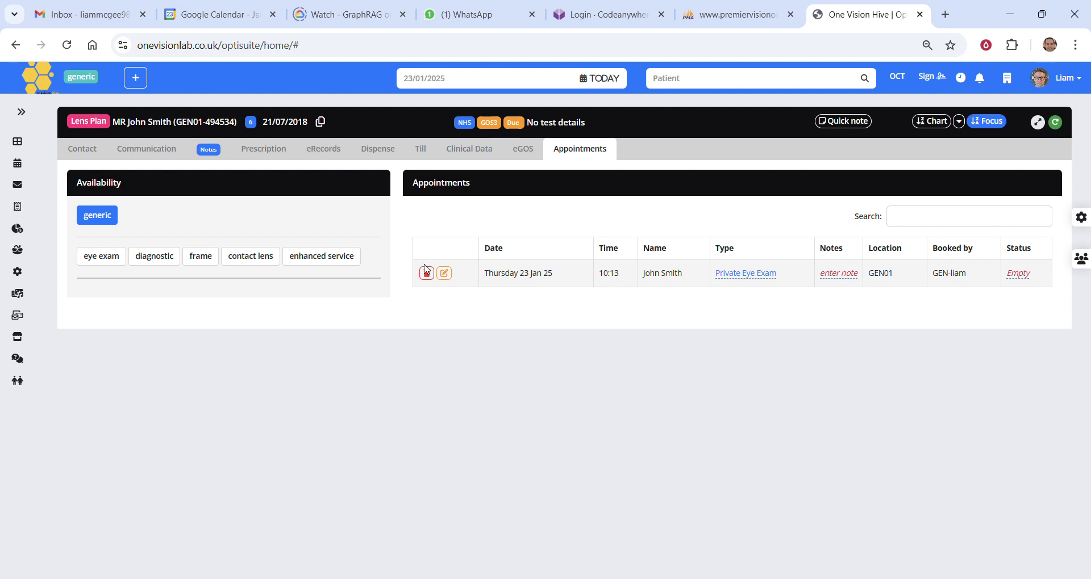
pyautogui.moveTo(411, 268); pyautogui.dragTo(998, 288)
pyautogui.click(991, 274)
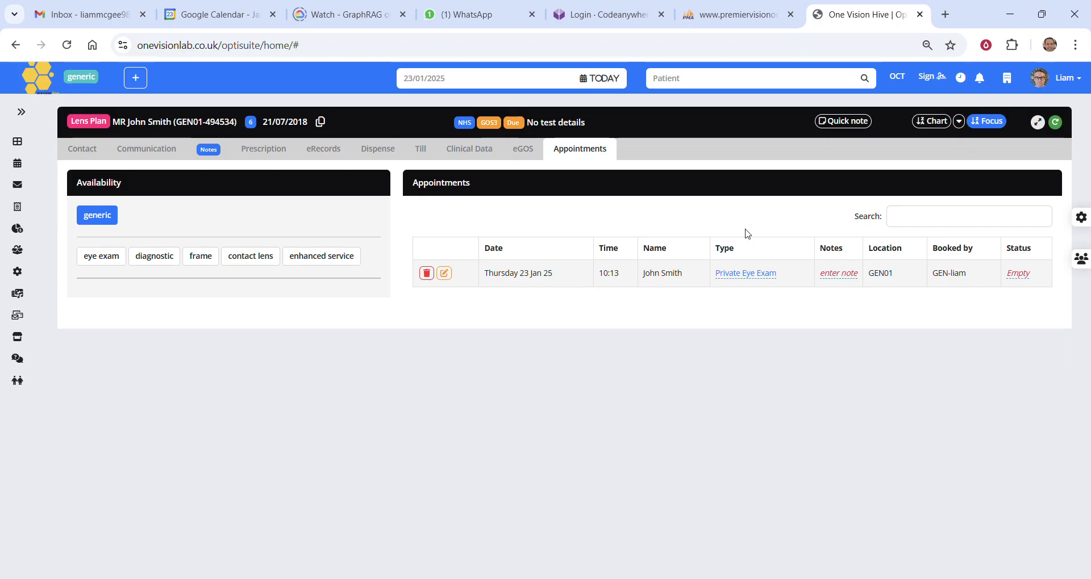
# Open the patient's record from the 10:13 booking in today's diary and return to the diary
pyautogui.click(609, 80)
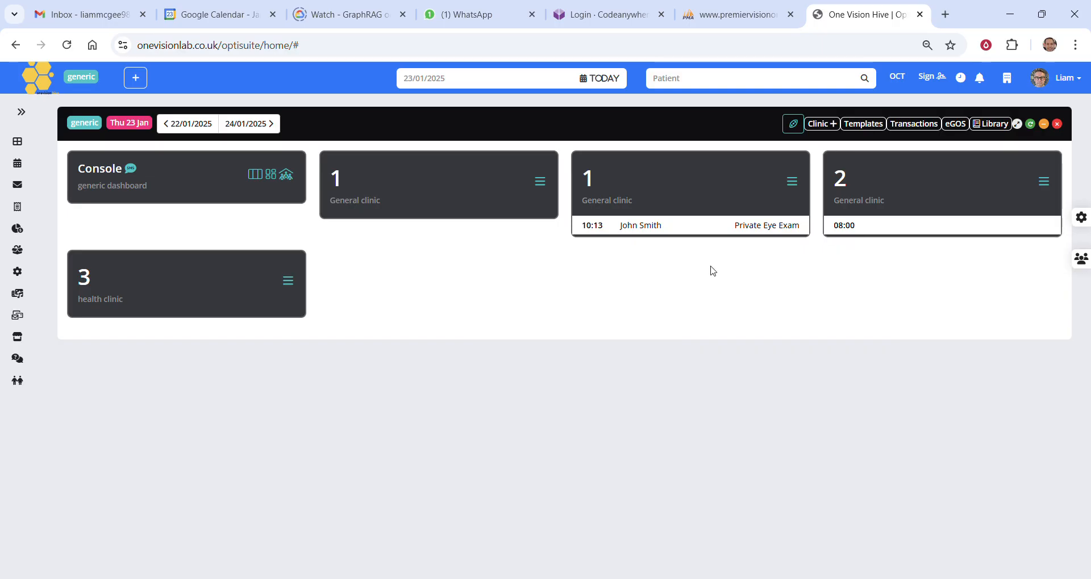
pyautogui.click(651, 229)
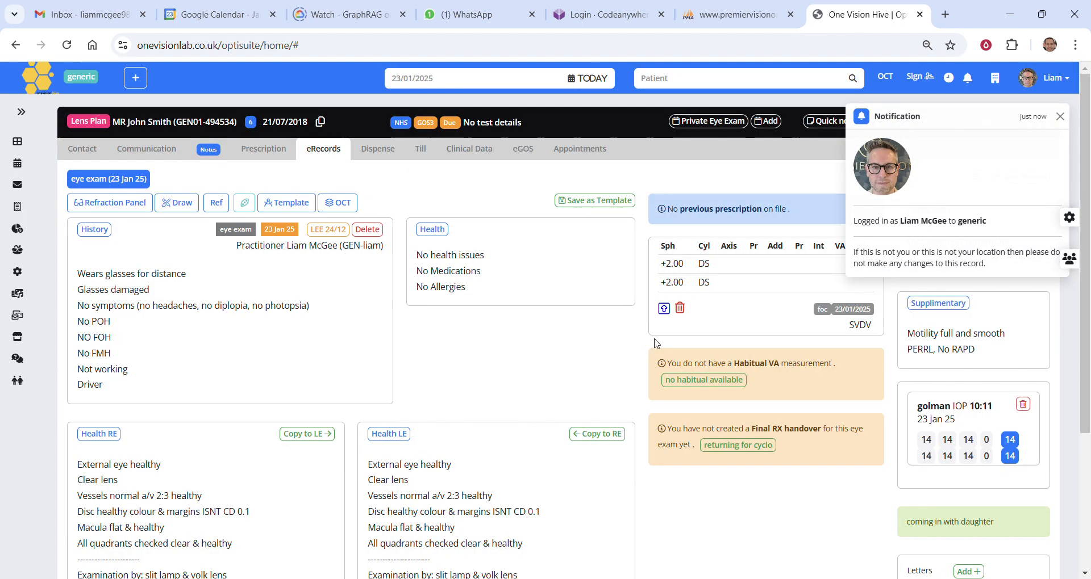
pyautogui.click(594, 79)
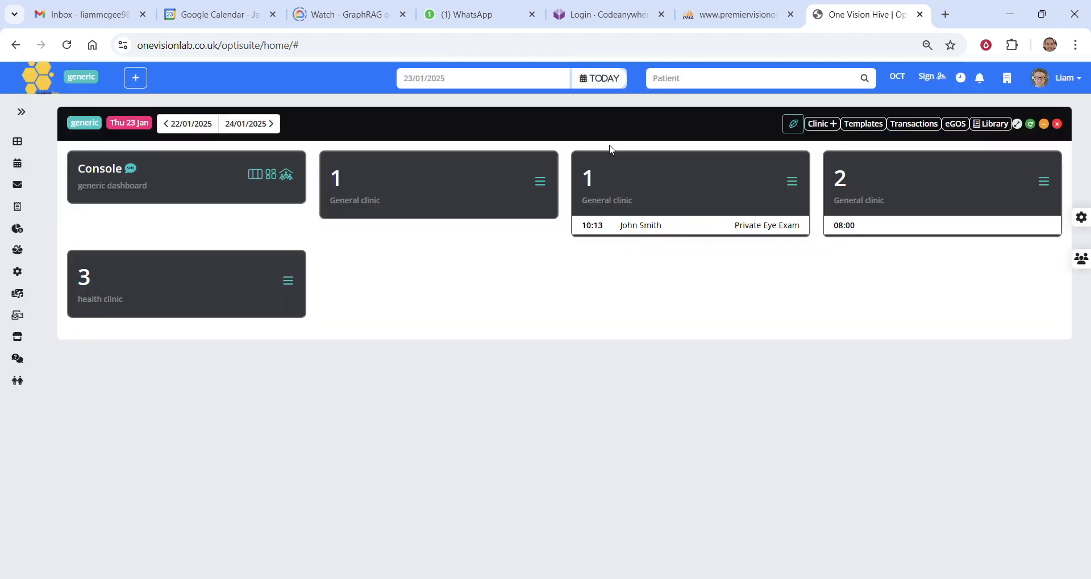
# Check the patient in for the 10:13 appointment and advance their status through Exam ready to Dispense ready
pyautogui.click(597, 230)
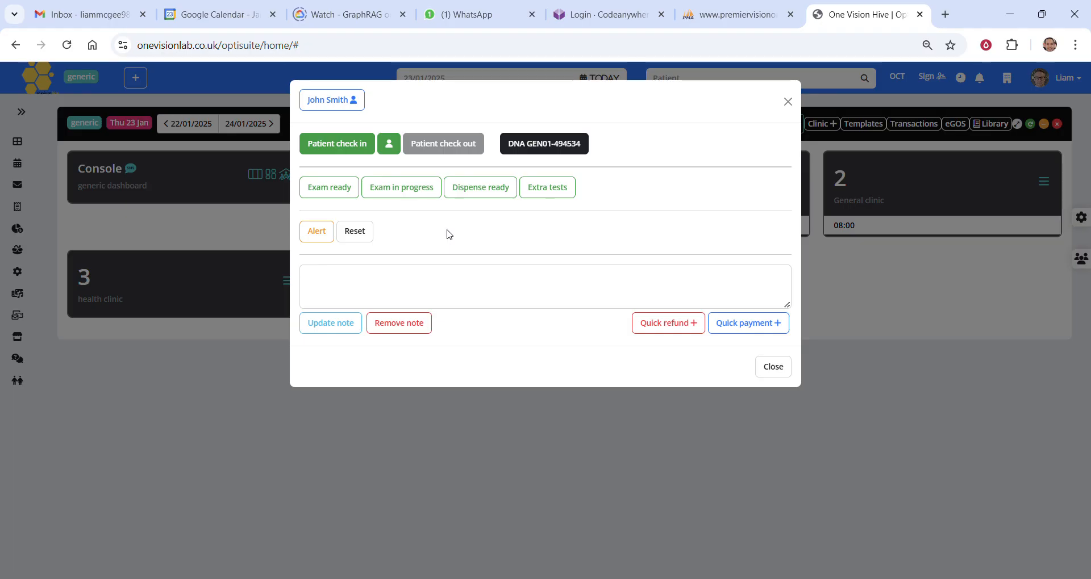
pyautogui.click(361, 146)
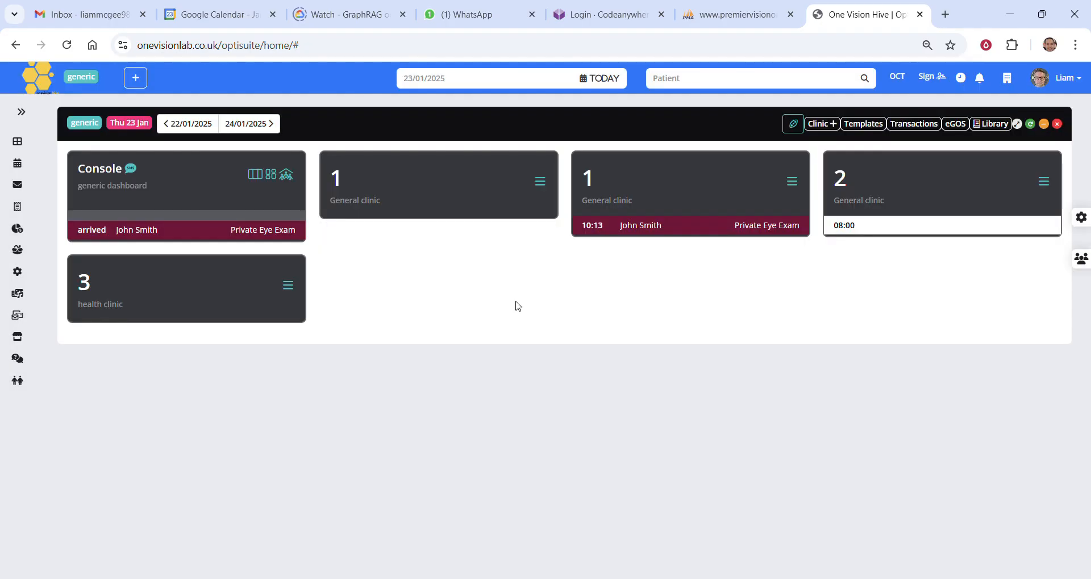
pyautogui.click(625, 234)
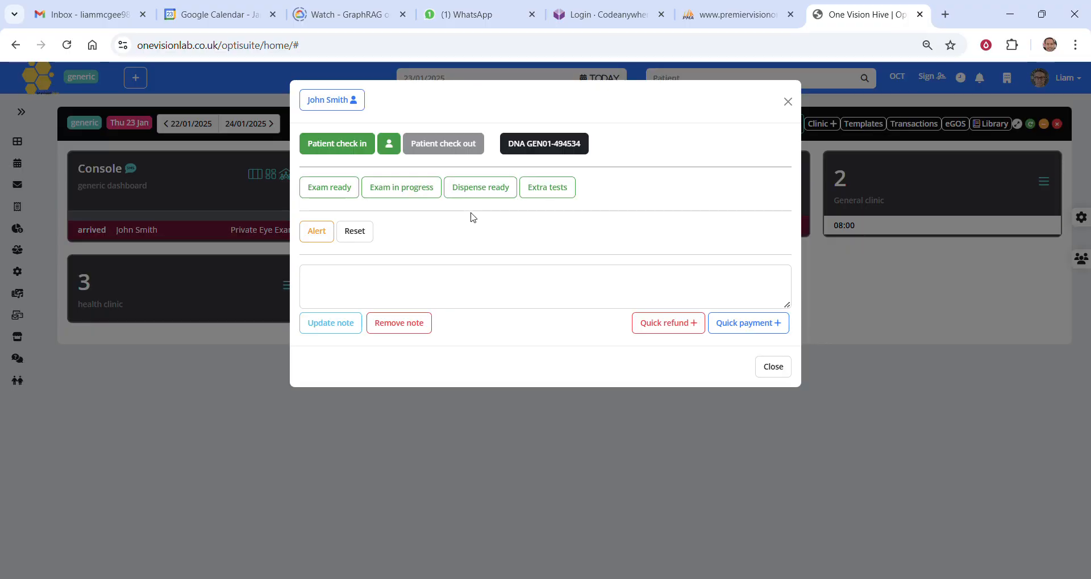
pyautogui.click(346, 194)
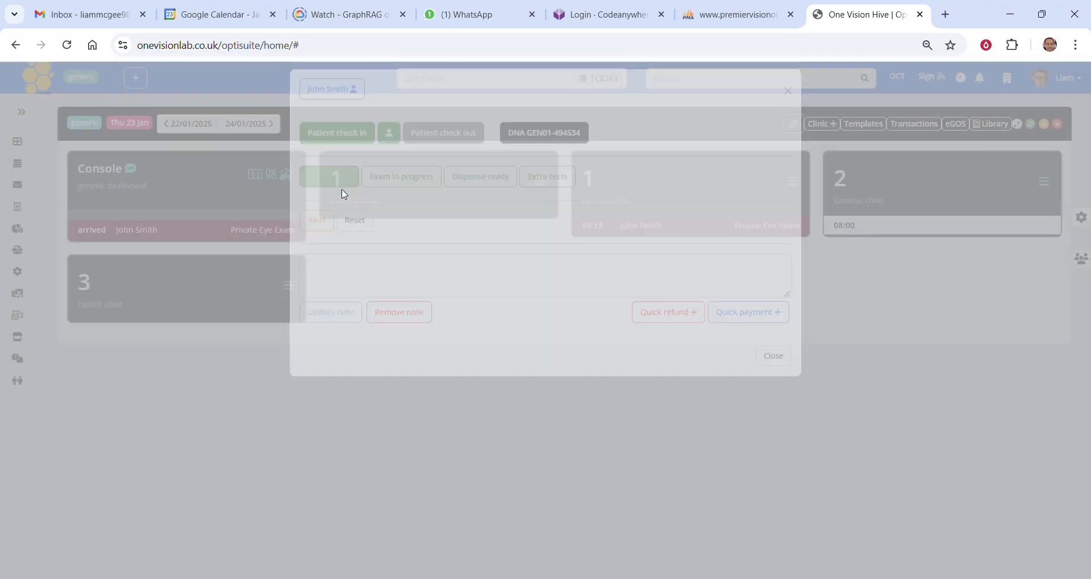
pyautogui.click(595, 234)
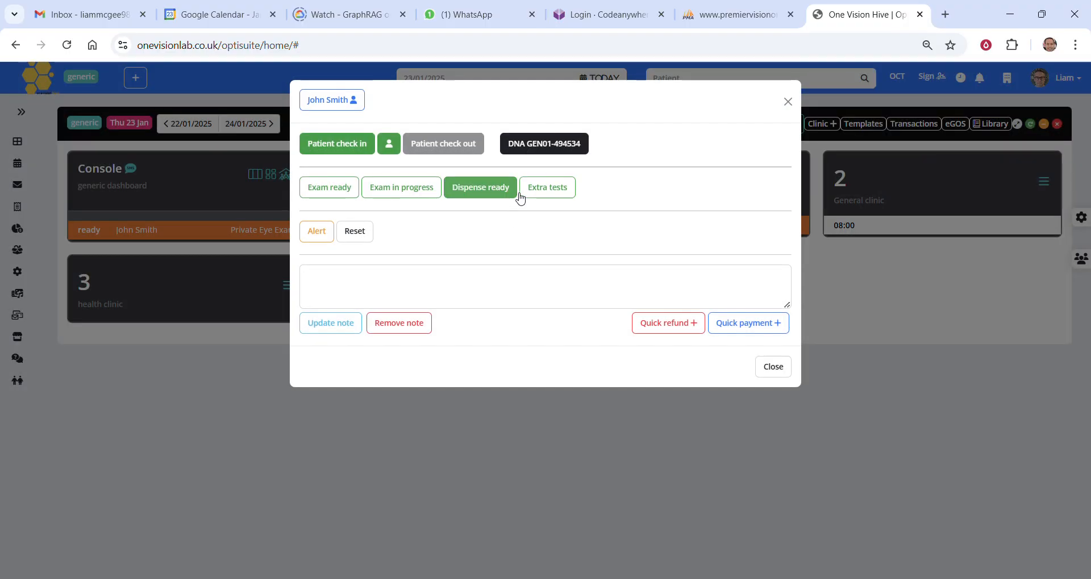
pyautogui.click(503, 191)
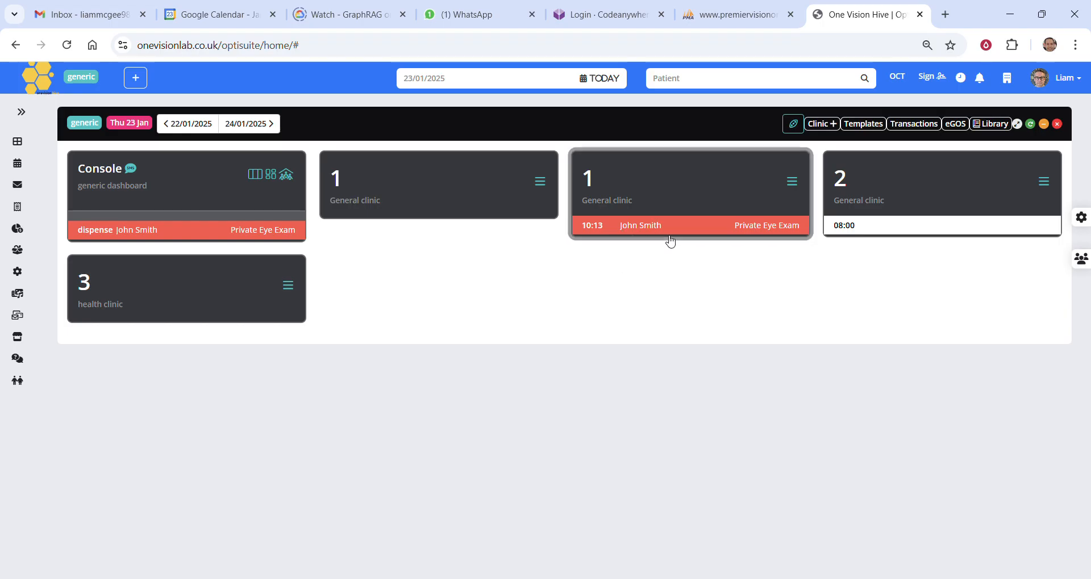
# Search for the patient by the first two letters of the surname, and again with two letters of the first name added
pyautogui.click(688, 81)
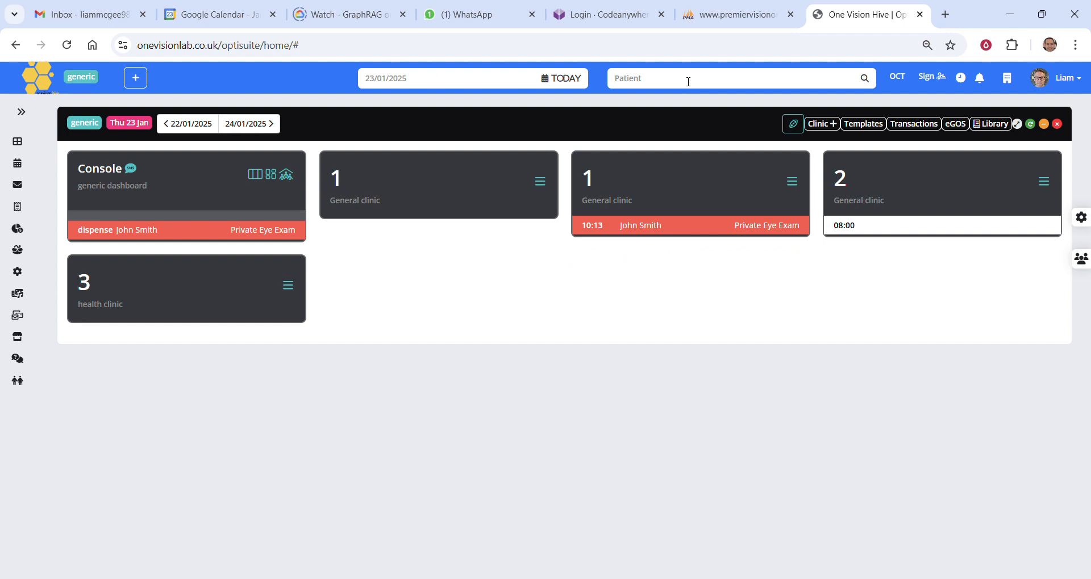
pyautogui.write('s')
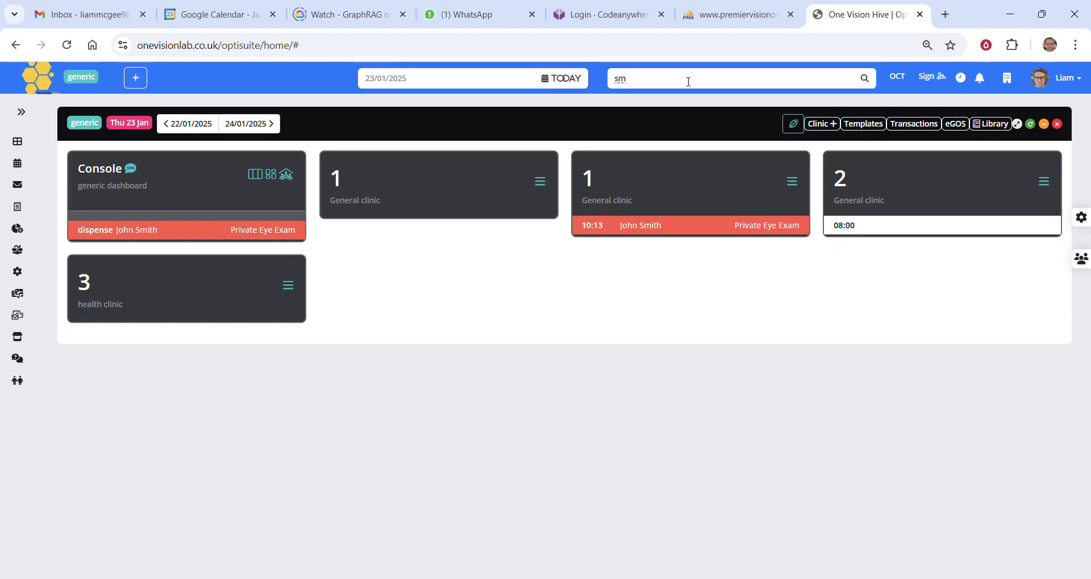
pyautogui.write('m')
pyautogui.press('Return')
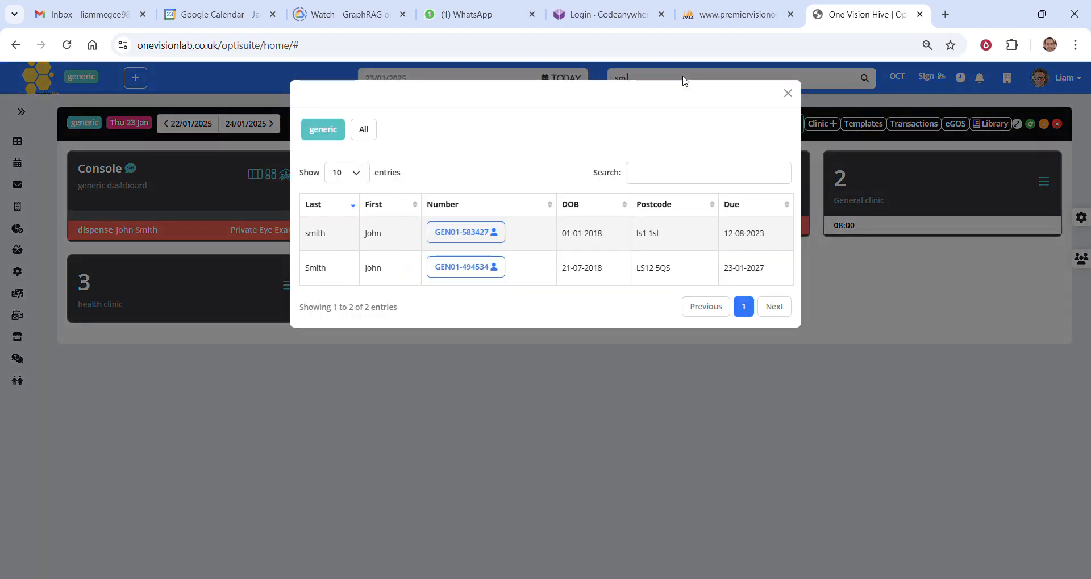
pyautogui.click(571, 367)
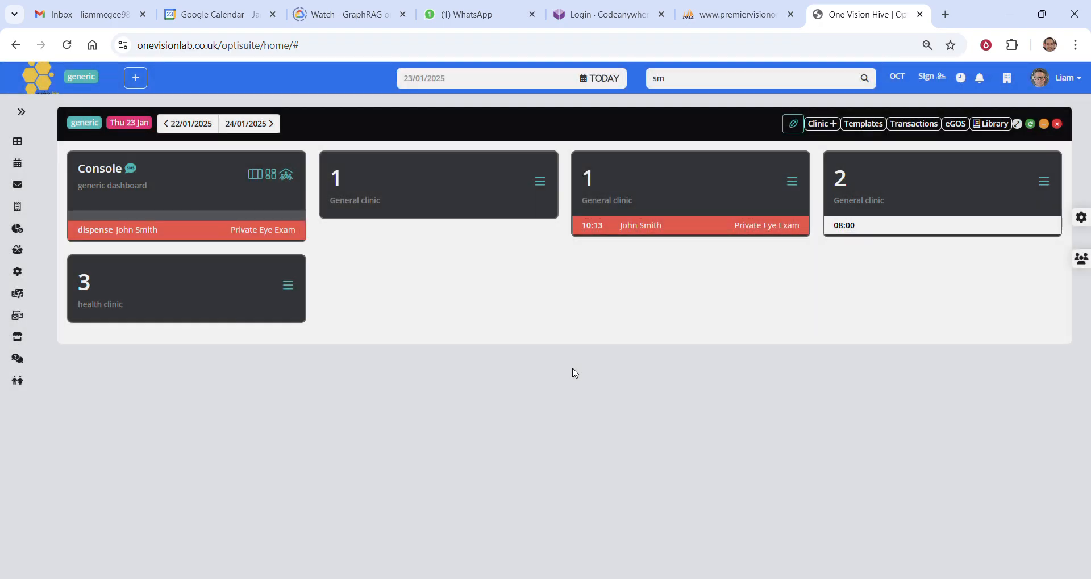
pyautogui.click(679, 80)
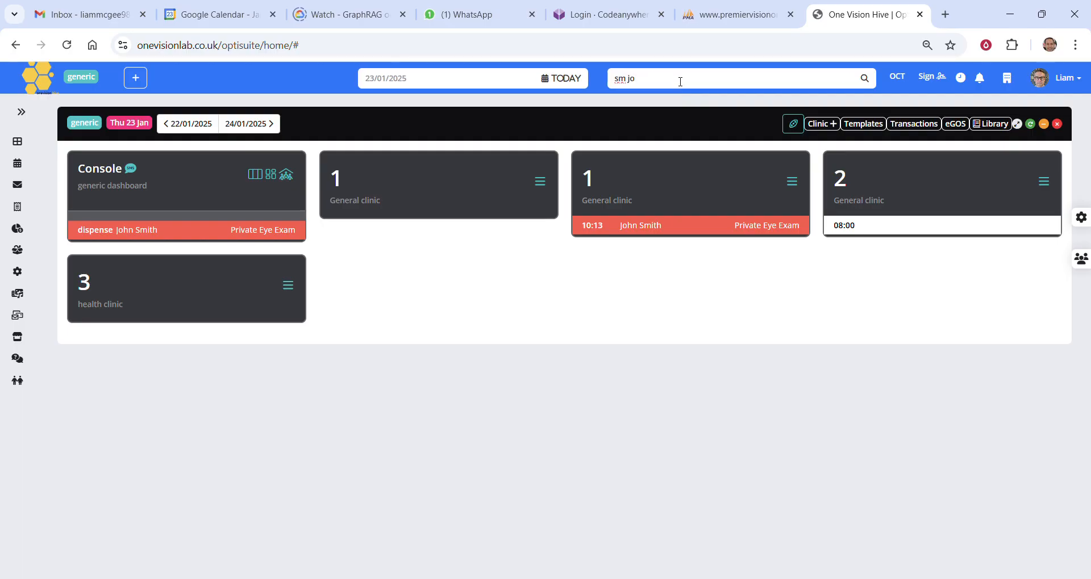
pyautogui.press('Return')
pyautogui.click(642, 371)
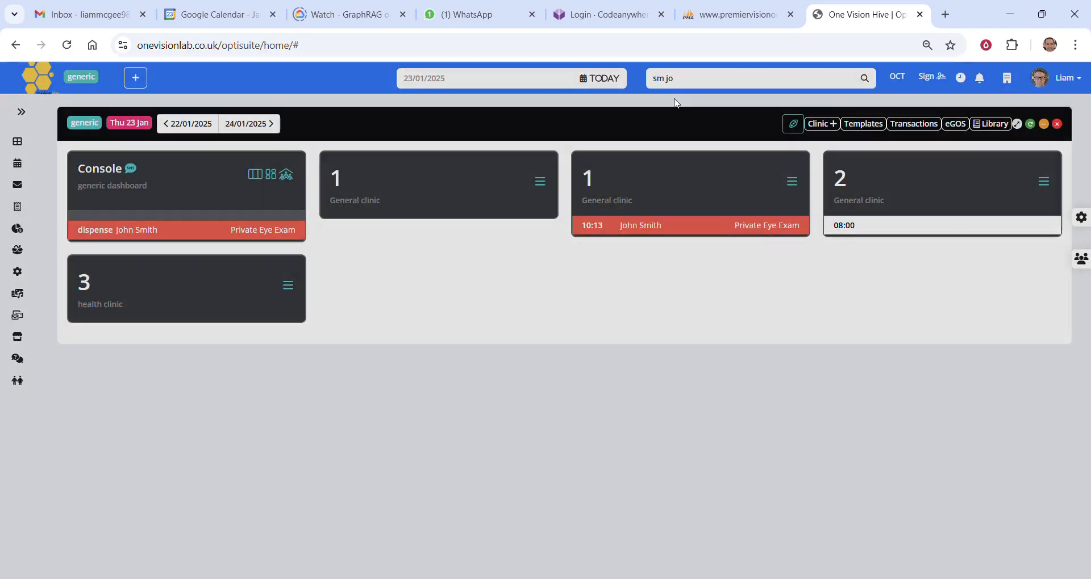
# Clear the patient search and run it blank to list all the patients
pyautogui.click(677, 84)
pyautogui.press('BackSpace')
pyautogui.press('BackSpace')
pyautogui.press('BackSpace')
pyautogui.press('BackSpace')
pyautogui.press('BackSpace')
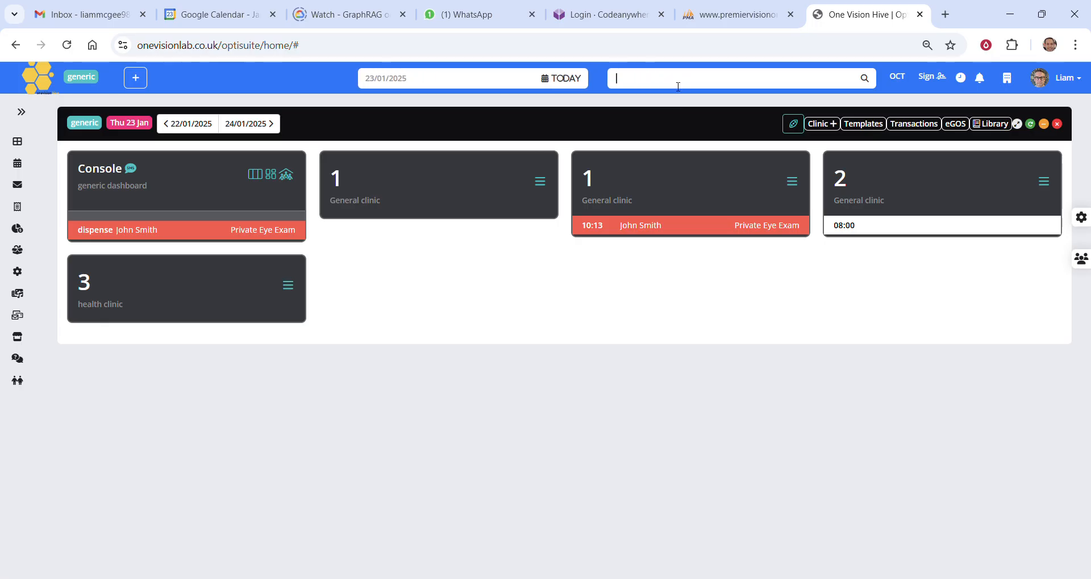
pyautogui.press('Return')
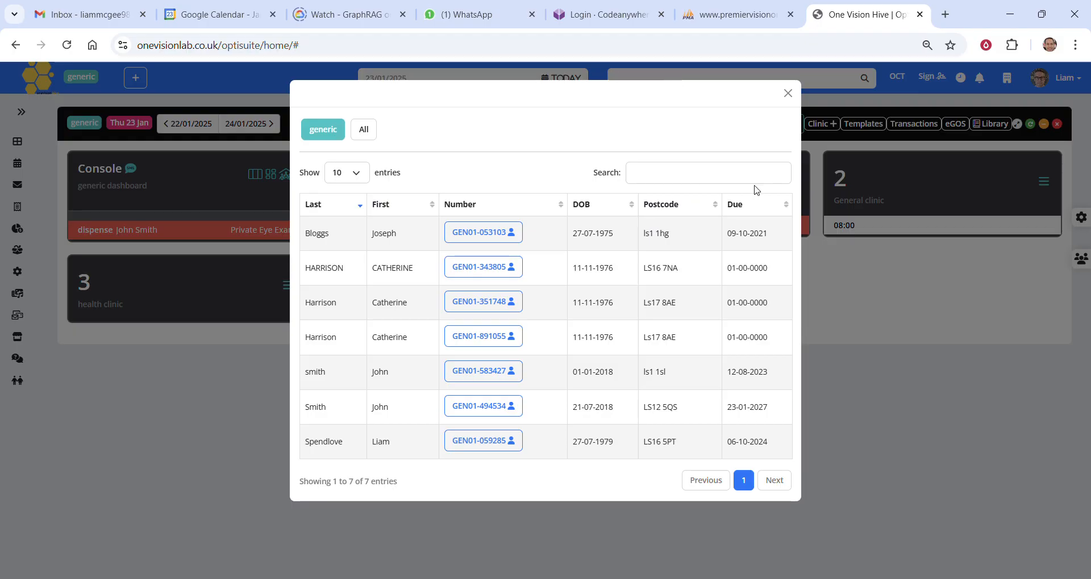
pyautogui.click(848, 318)
# Search for the patient by full surname, and again by only its first three letters
pyautogui.click(689, 83)
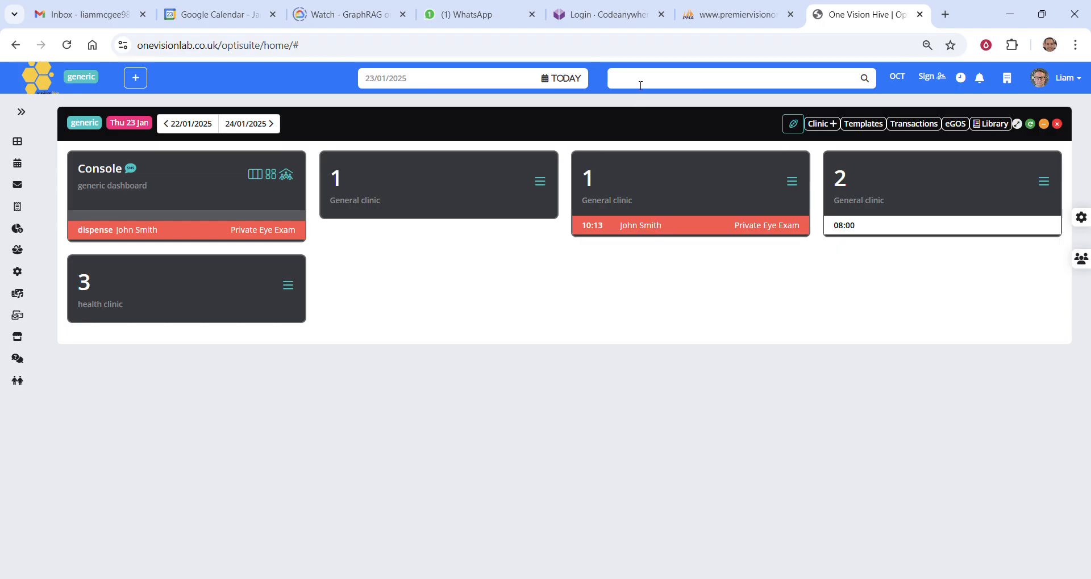
pyautogui.write('smith')
pyautogui.press('Return')
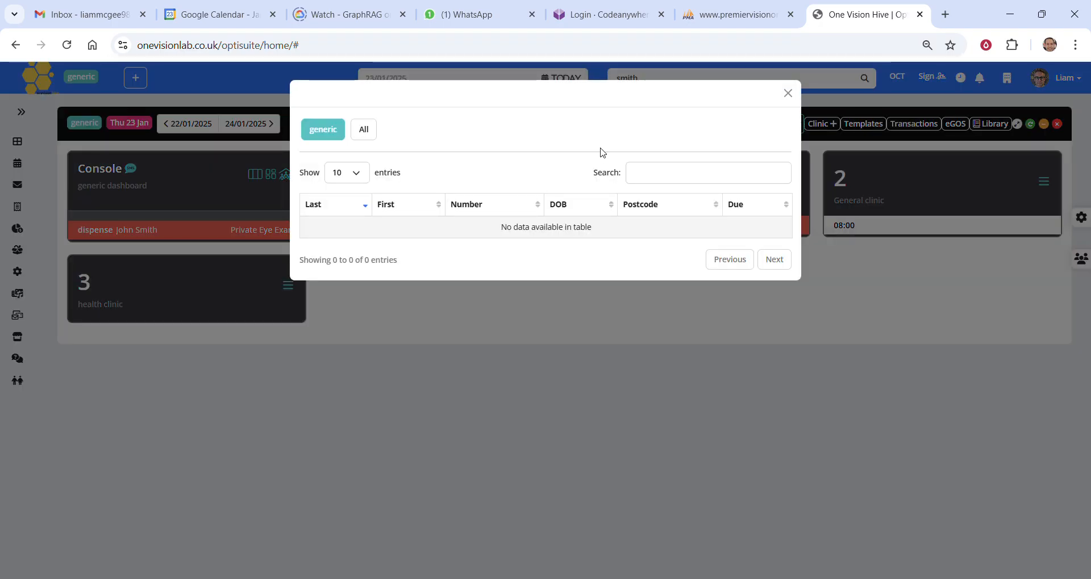
pyautogui.click(804, 300)
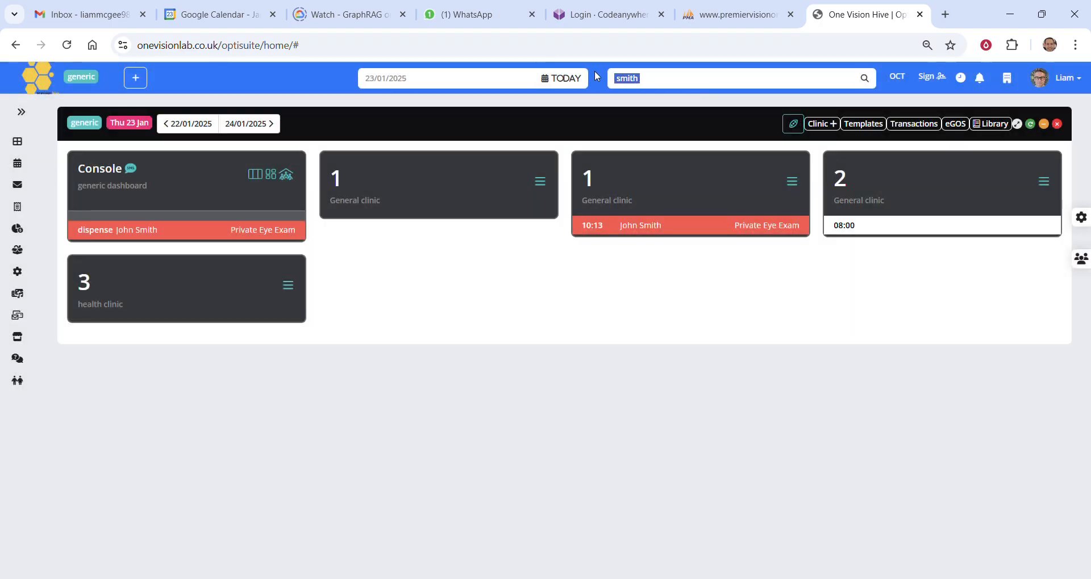
pyautogui.write('smi')
pyautogui.press('Return')
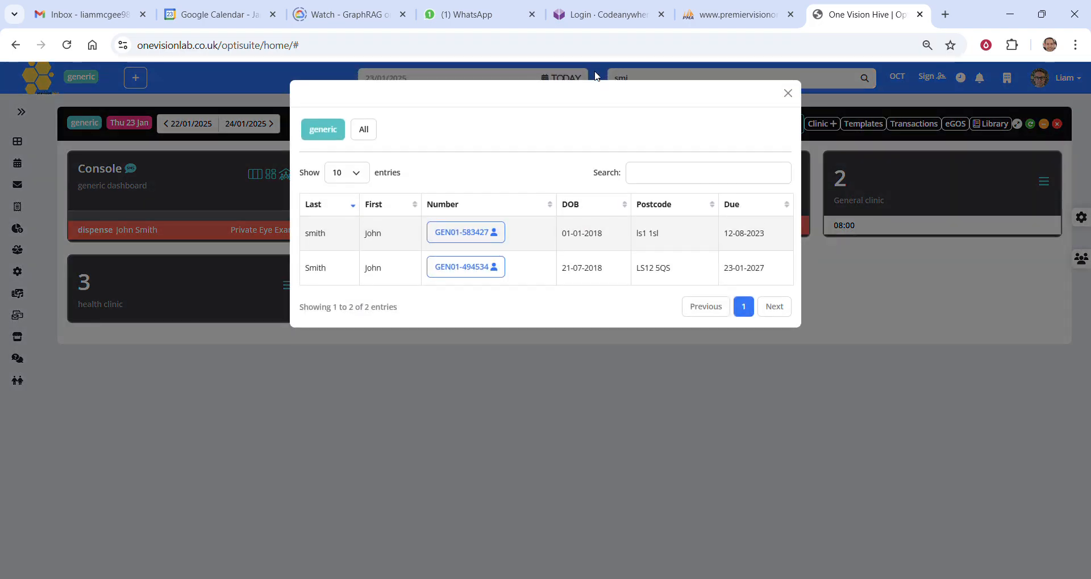
# Open the first patient in the search results, then use the recent activity list to view another patient's record and return
pyautogui.click(487, 235)
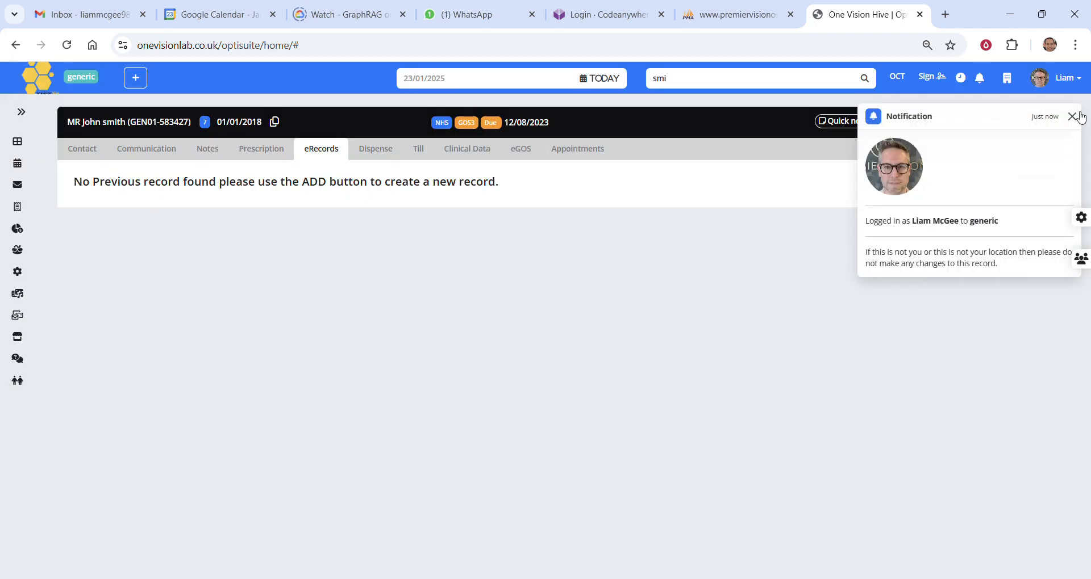
pyautogui.click(1079, 115)
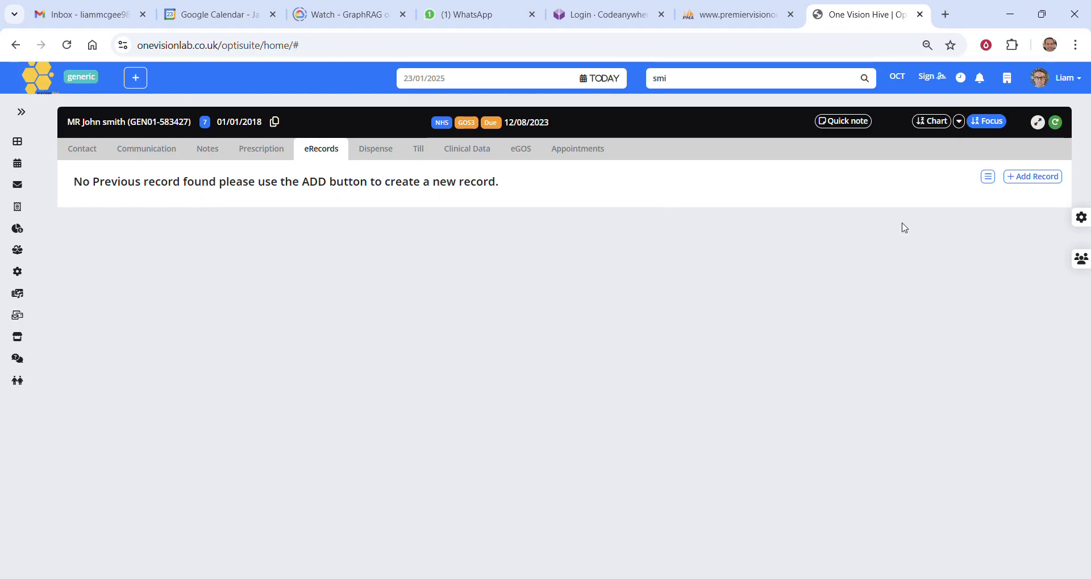
pyautogui.click(1081, 260)
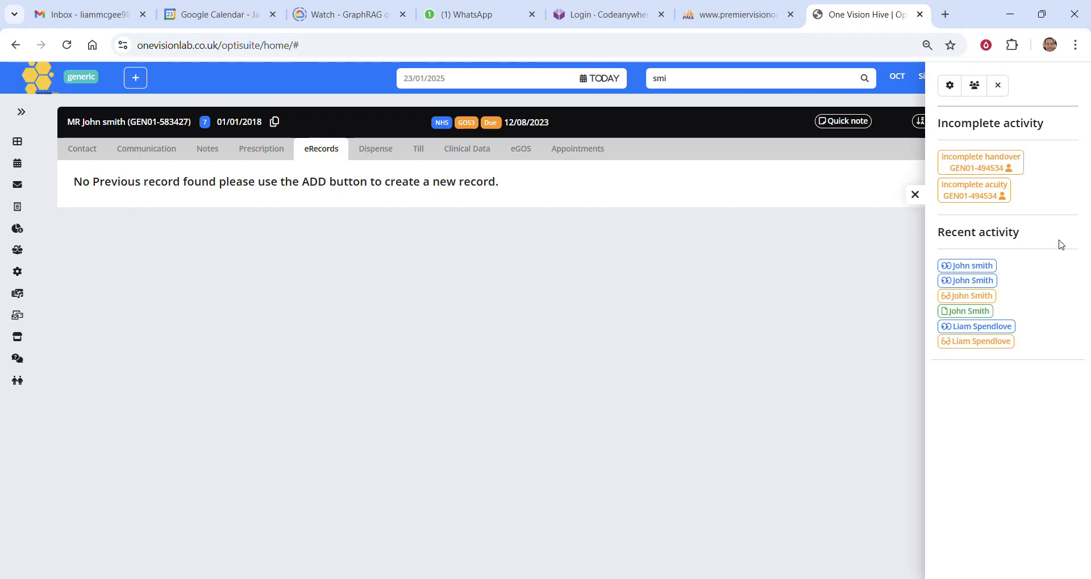
pyautogui.click(989, 332)
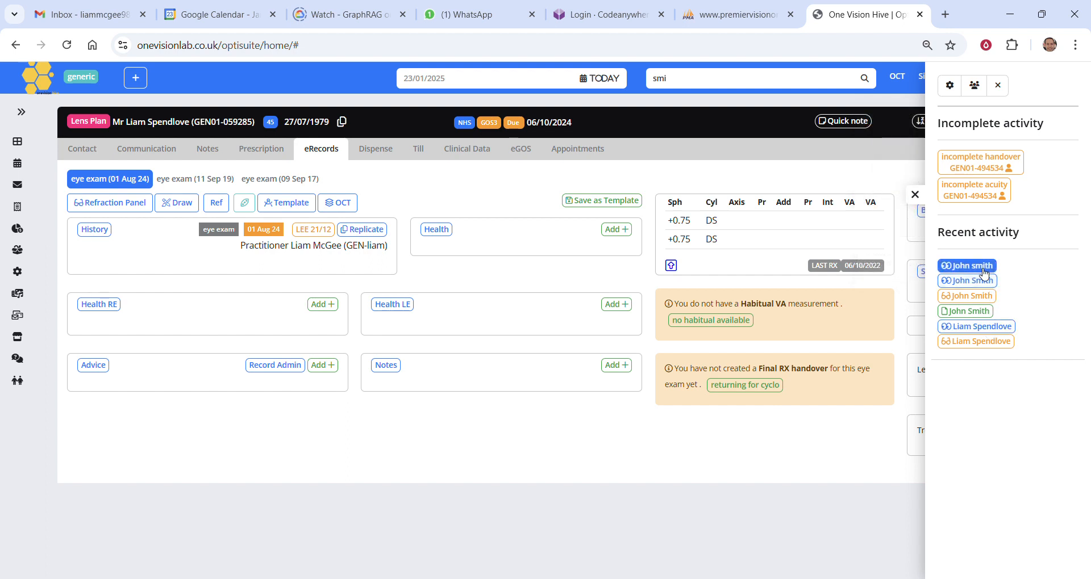
pyautogui.click(984, 270)
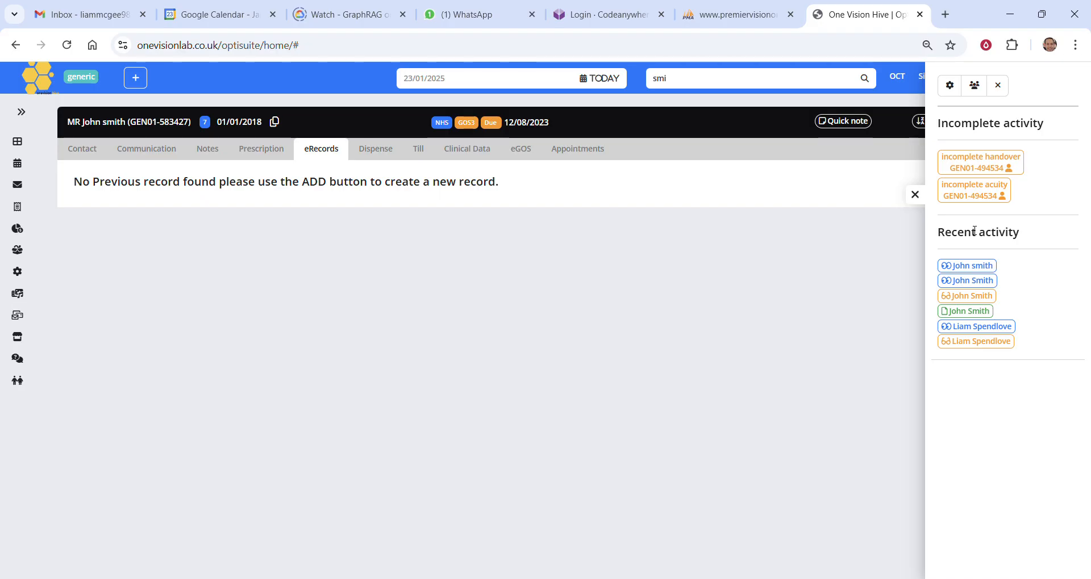
pyautogui.click(914, 195)
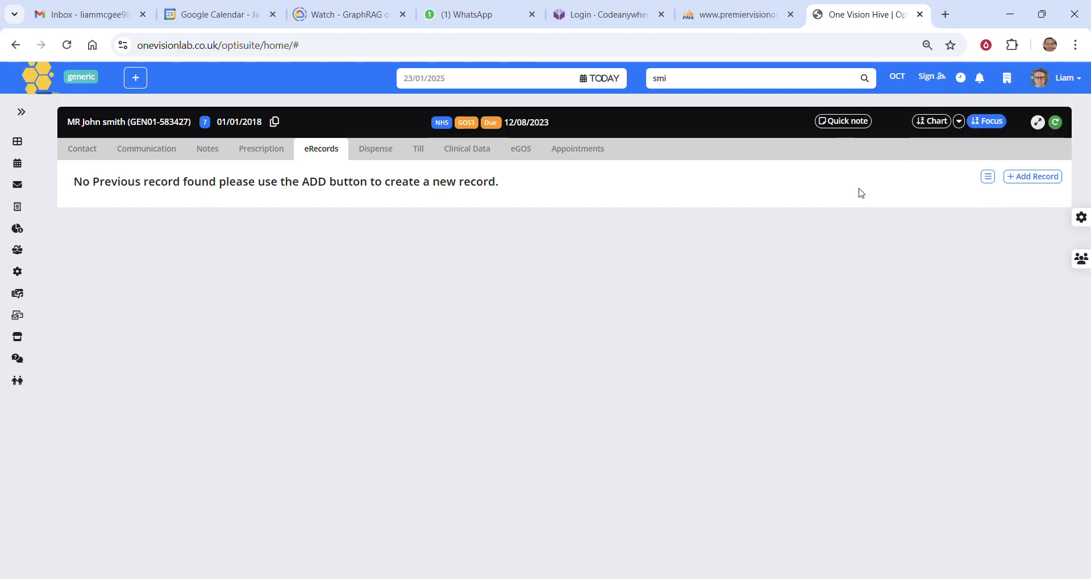
# Refresh the patient's record and save a quick note reading "patient wants distance glasses"
pyautogui.click(1055, 122)
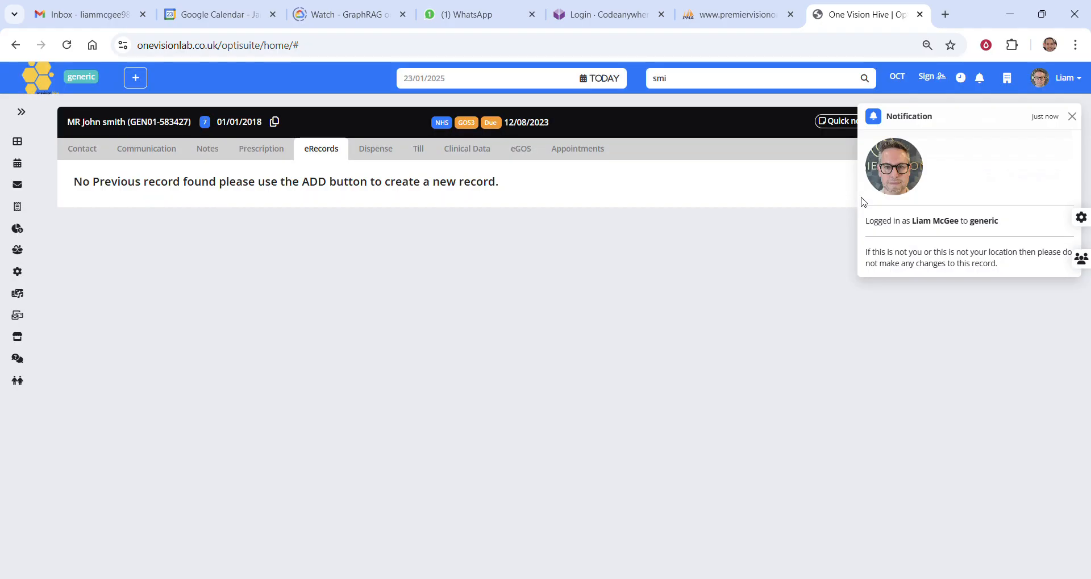
pyautogui.click(1071, 116)
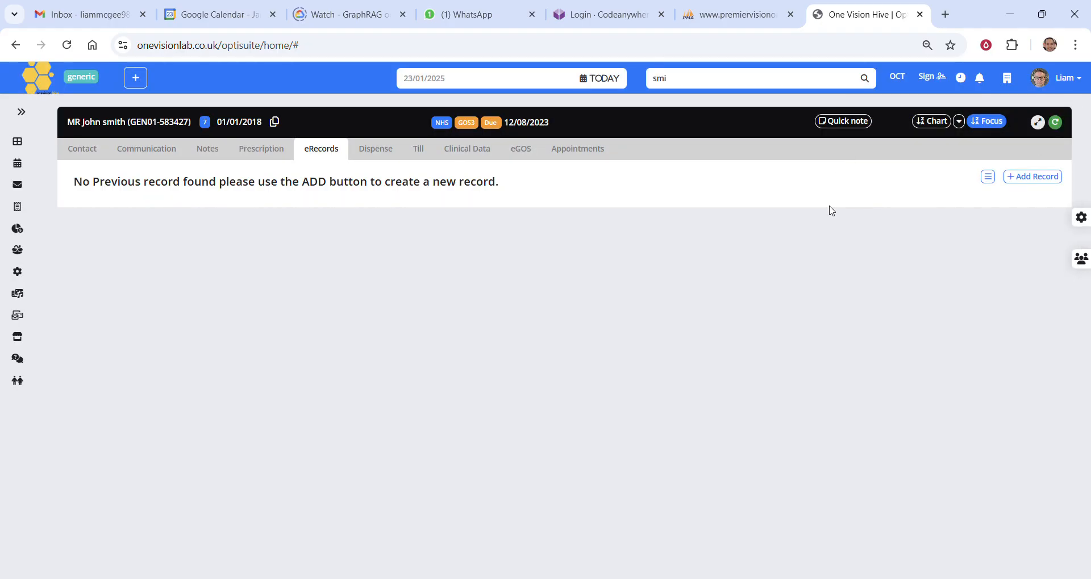
pyautogui.click(844, 121)
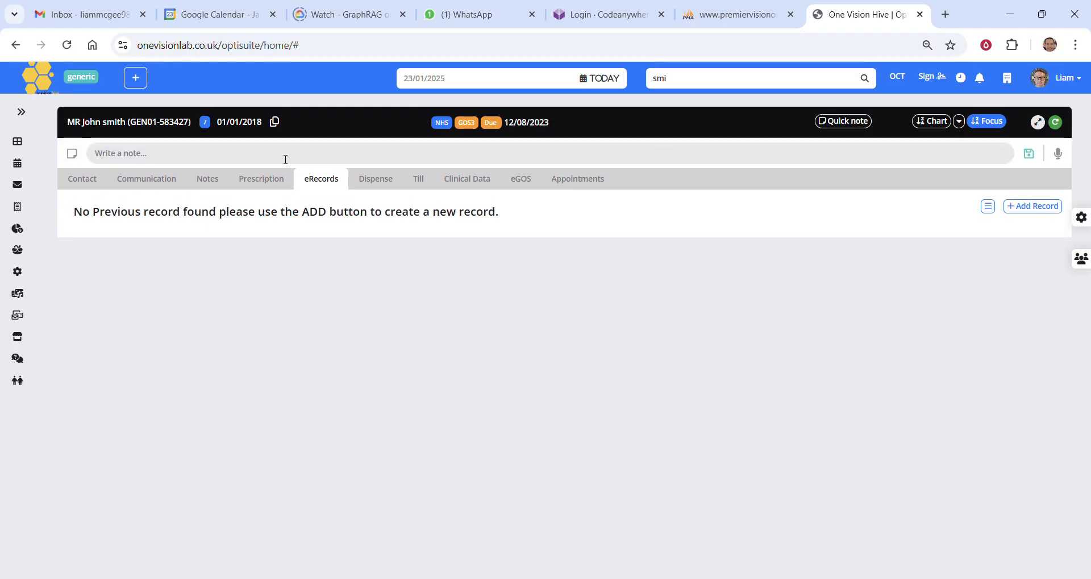
pyautogui.write('patient wants dis')
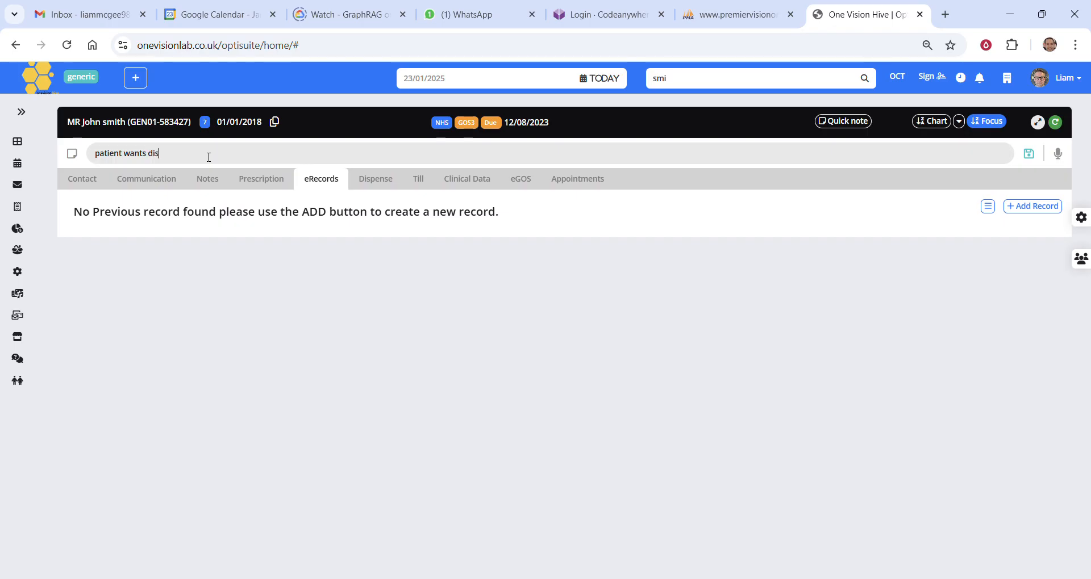
pyautogui.write('tance glasses')
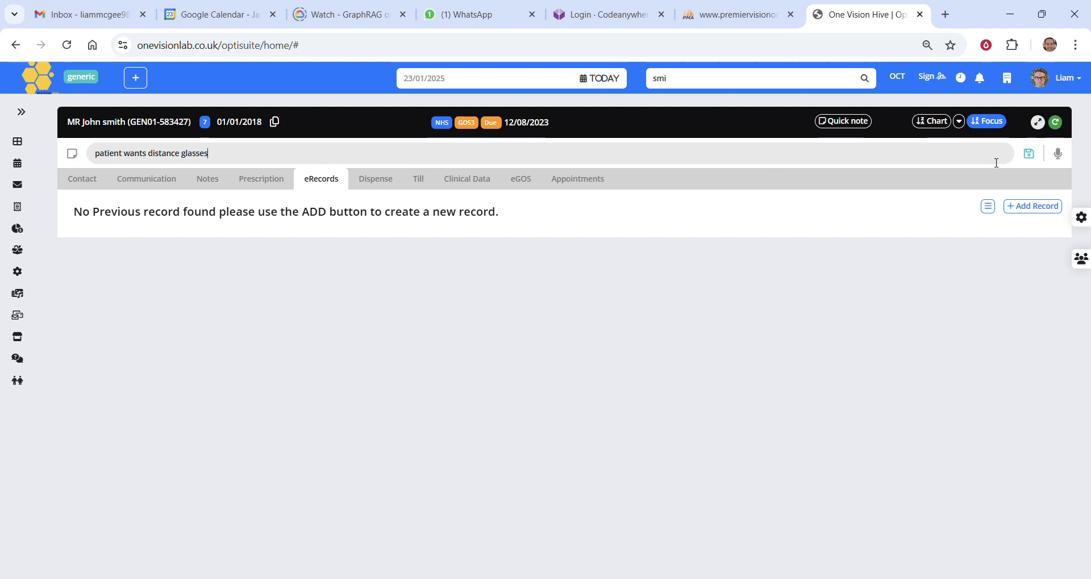
pyautogui.click(1028, 155)
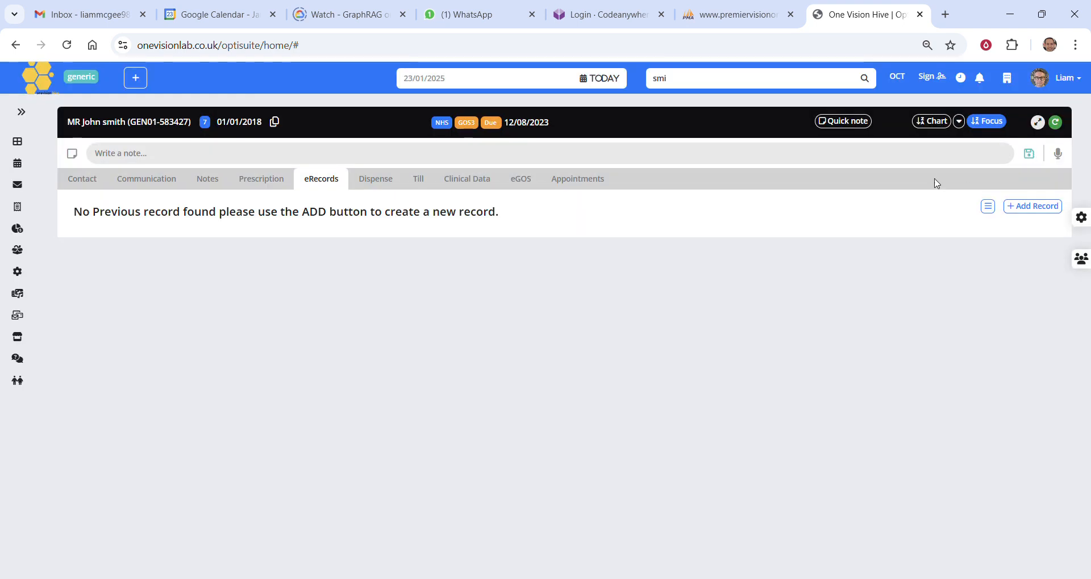
# Open the record of the patient booked at 10:13 in today's clinic and view their notes
pyautogui.click(603, 80)
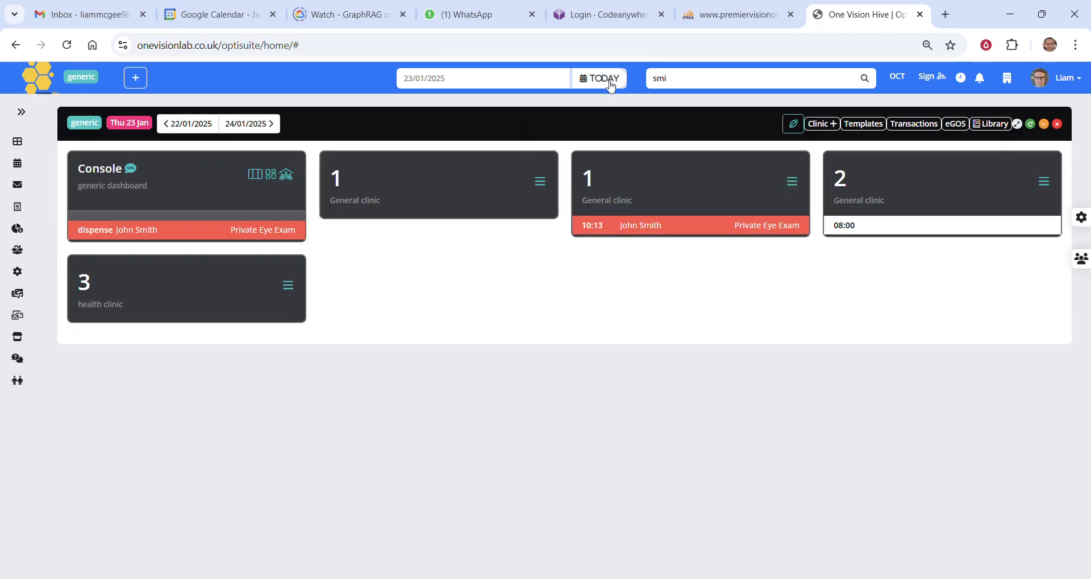
pyautogui.click(652, 229)
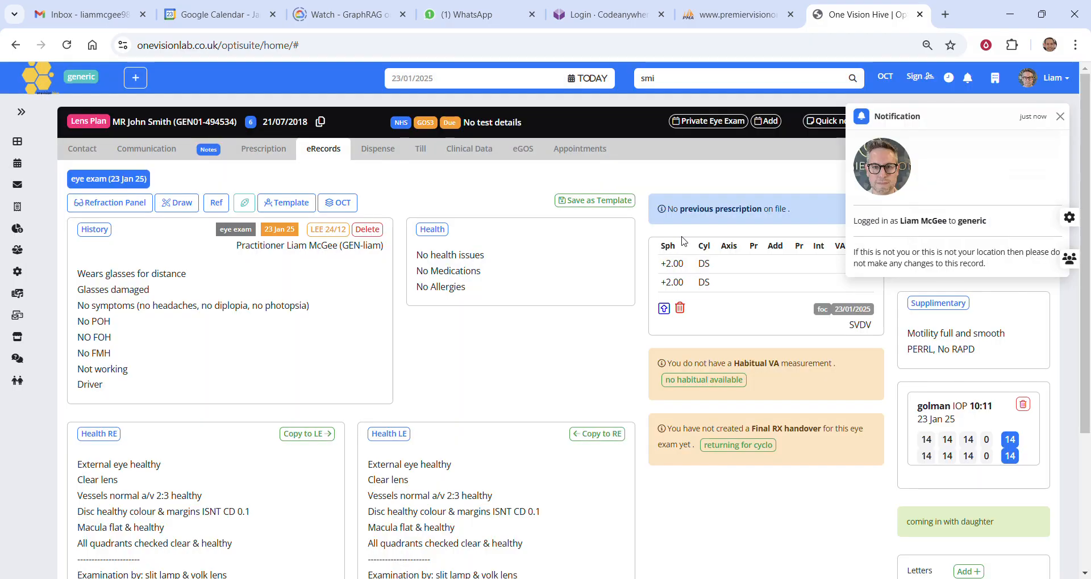
pyautogui.click(714, 122)
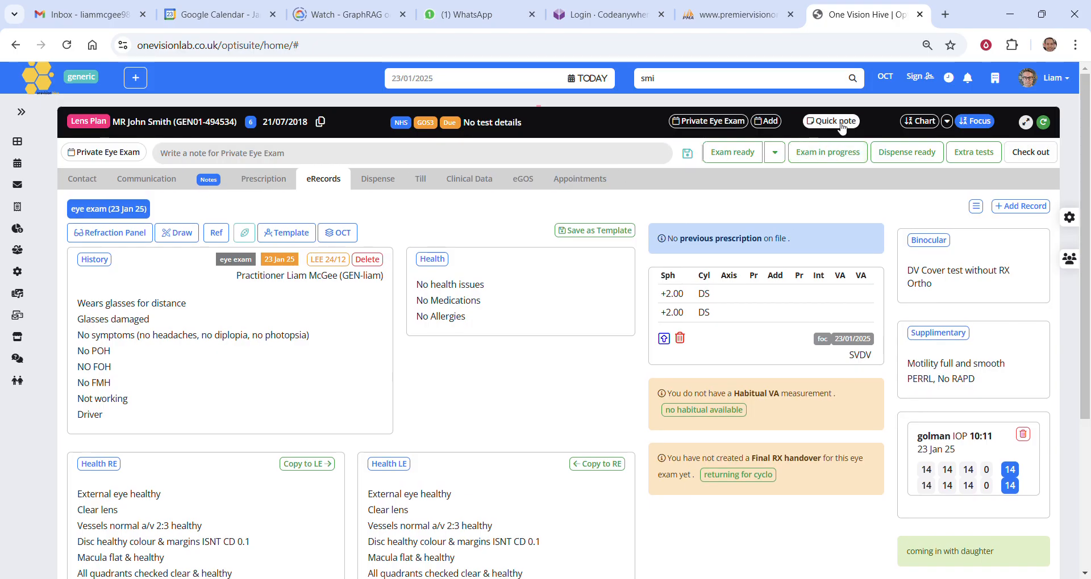
pyautogui.click(209, 179)
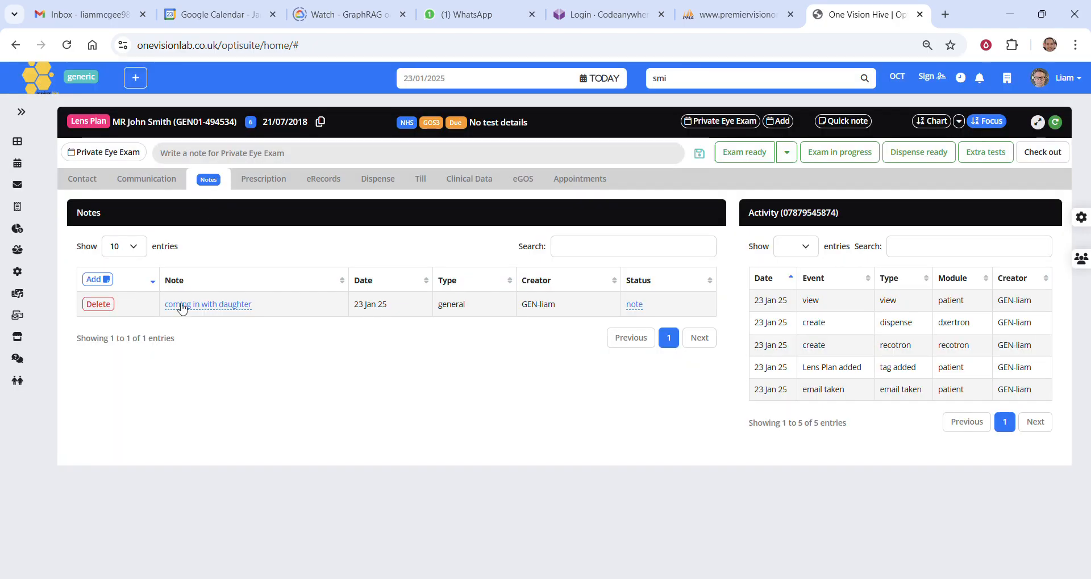
pyautogui.click(208, 185)
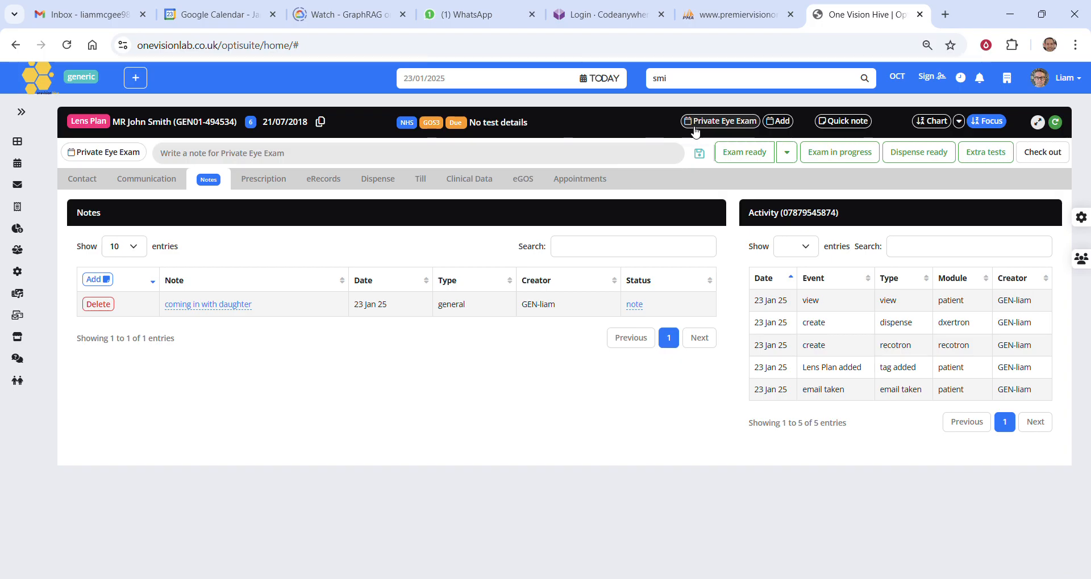
# Mark the Private Eye Exam as Dispense ready with the note "wants varifocals" and return to today's clinic dashboard
pyautogui.click(706, 124)
pyautogui.click(725, 126)
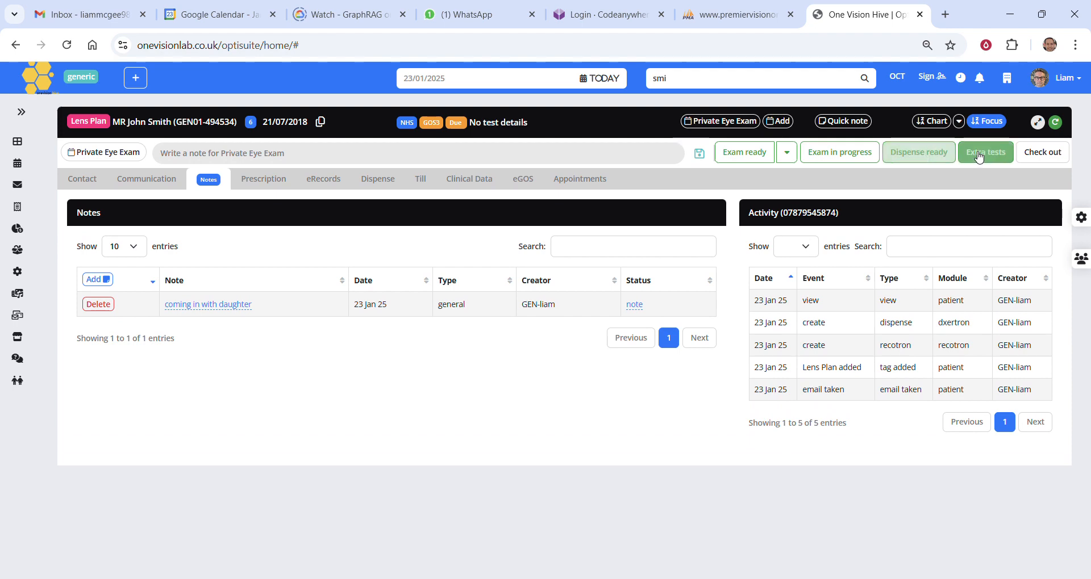
pyautogui.click(938, 159)
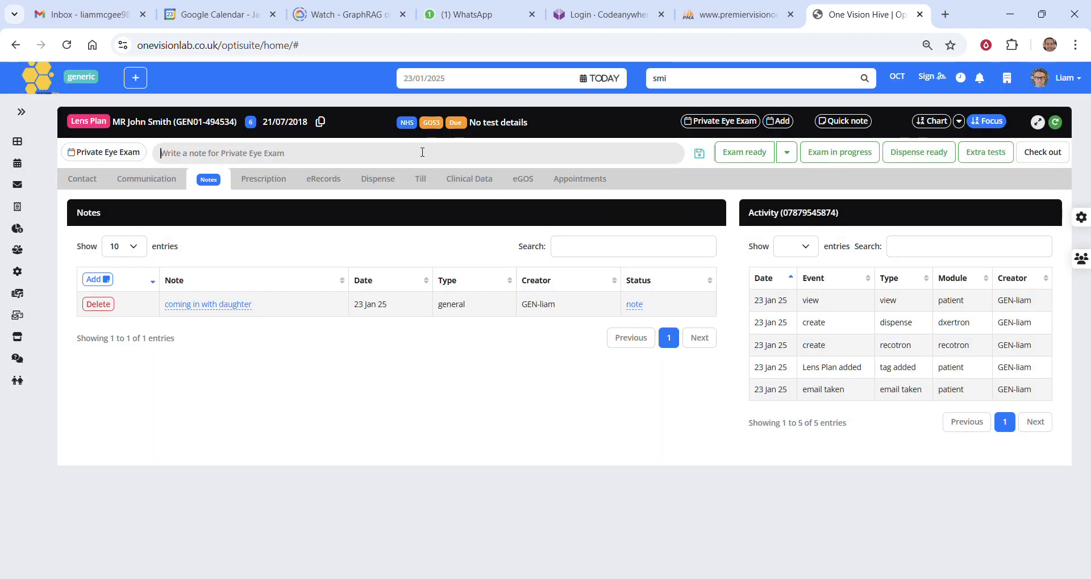
pyautogui.click(422, 152)
pyautogui.write('wants varifocals')
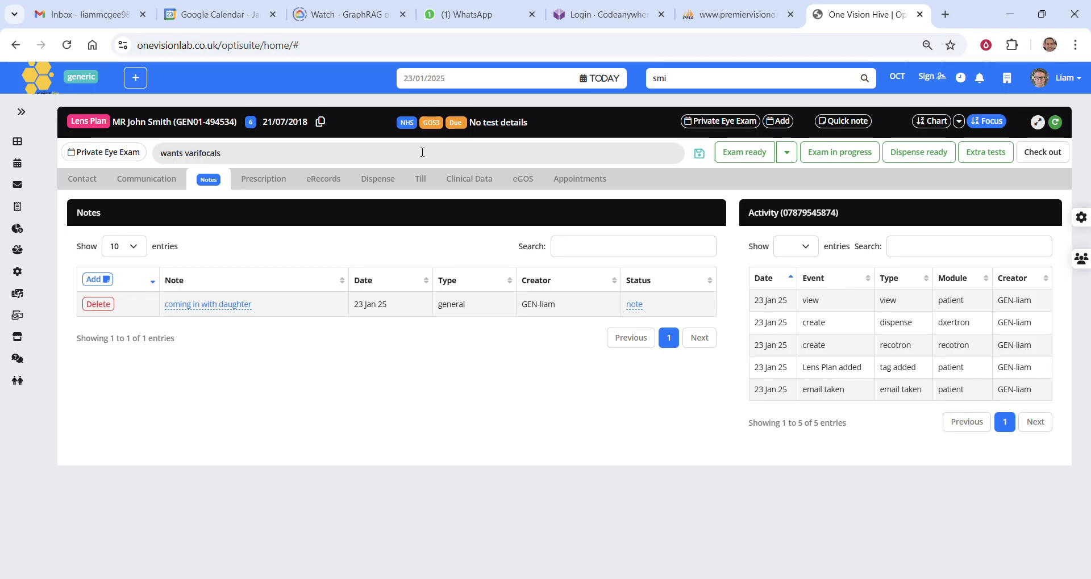
pyautogui.click(941, 160)
pyautogui.click(921, 155)
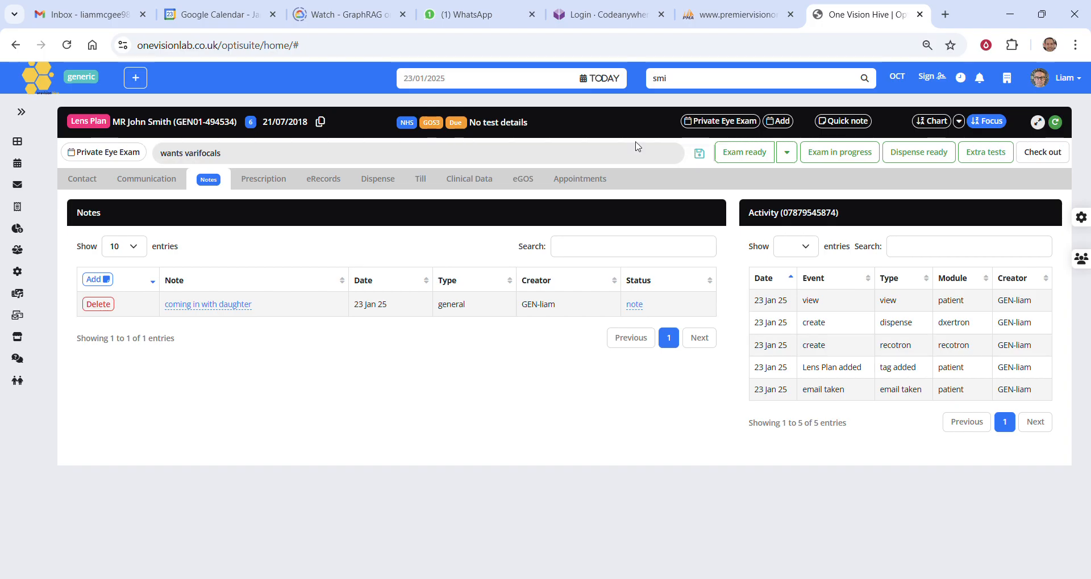
pyautogui.click(601, 79)
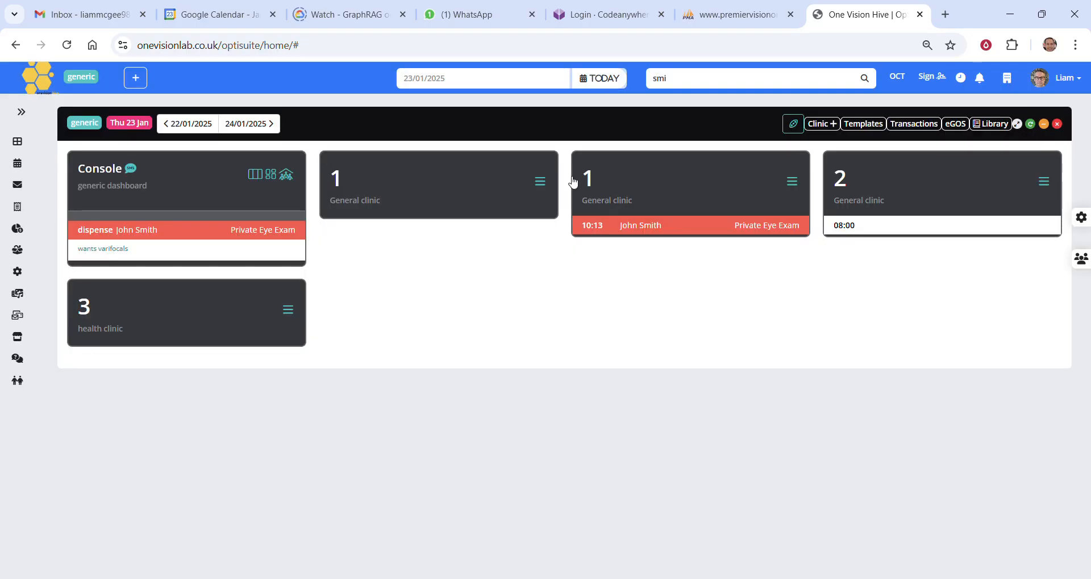